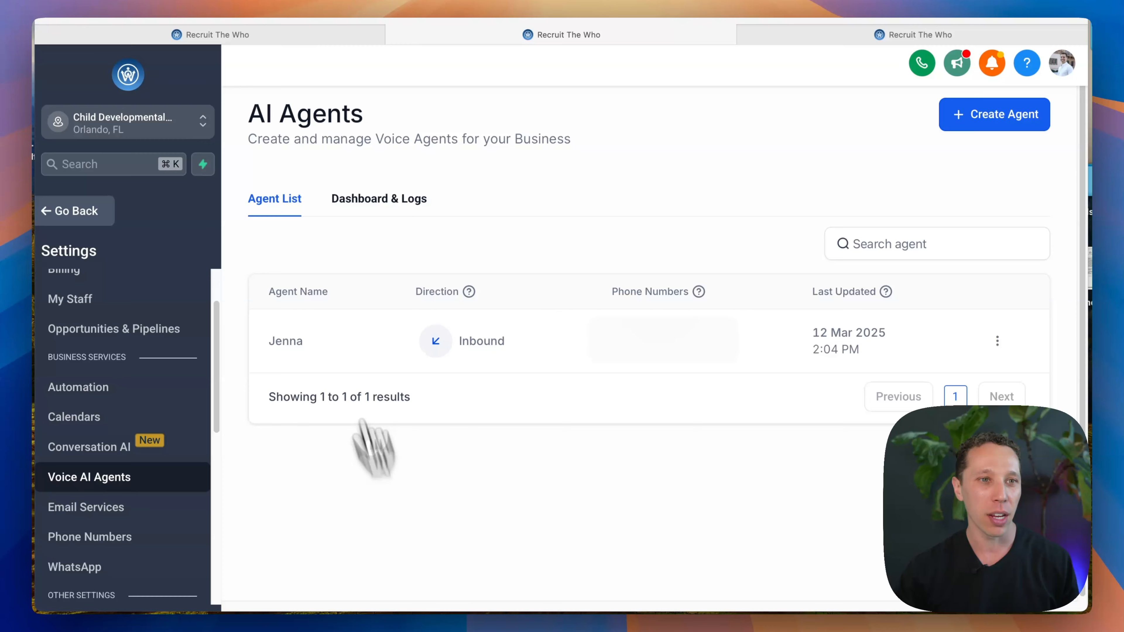
Step: Switch to the first browser tab, leave and reopen the account settings, and open the Phone Numbers page
click(251, 42)
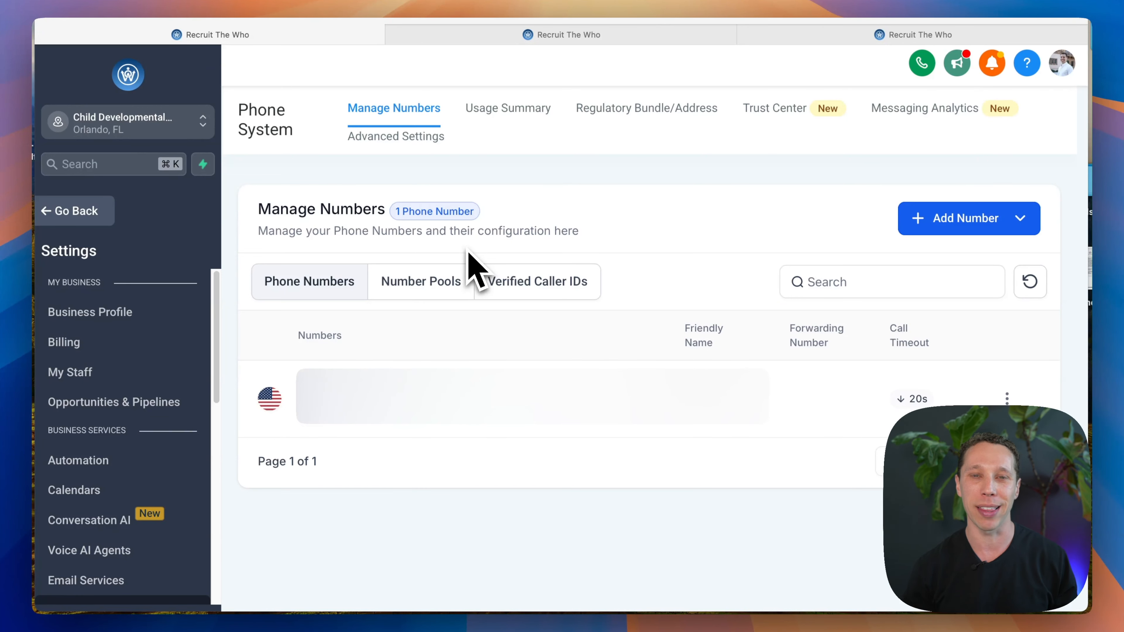
click(75, 210)
click(106, 586)
scroll(144, 382, down, 6)
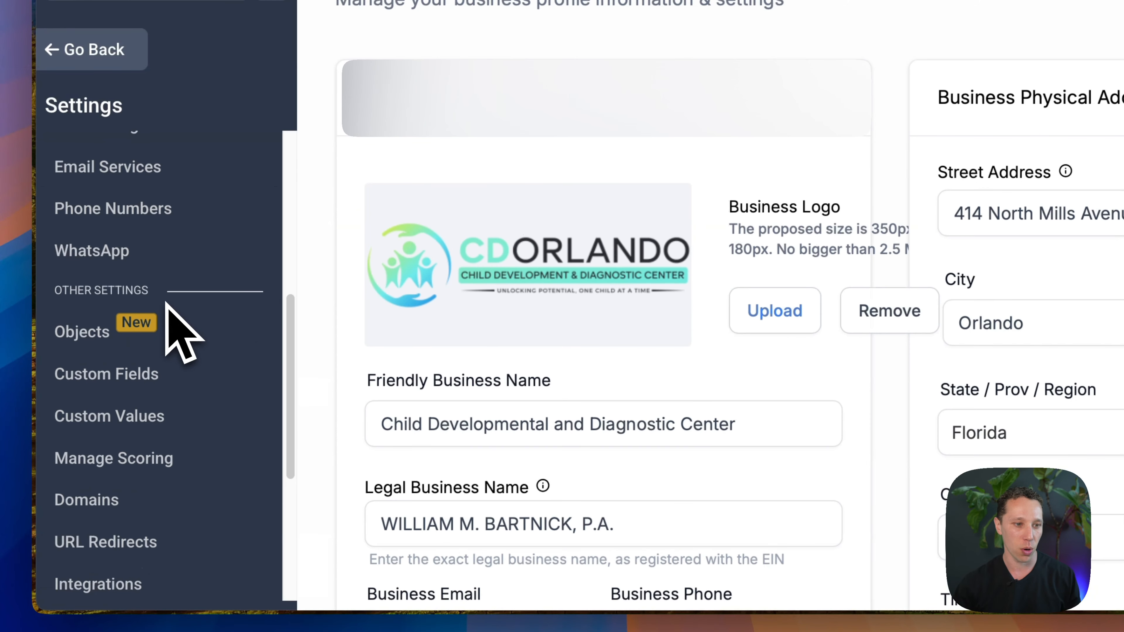
scroll(132, 393, up, 2)
click(143, 313)
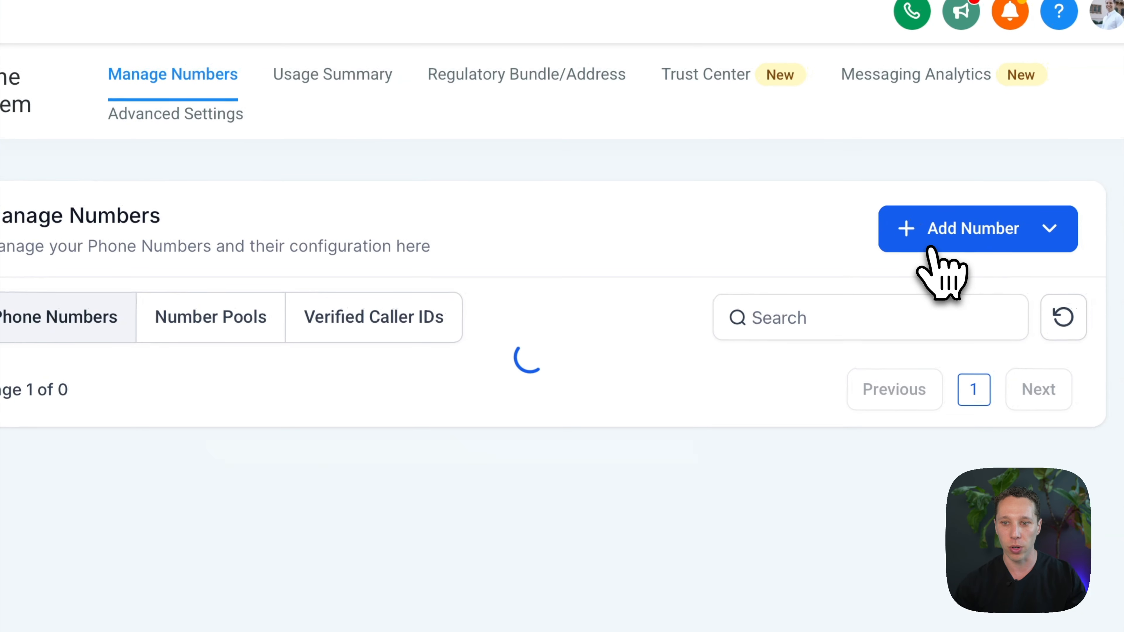
Step: View the United States phone numbers available for purchase, and close the purchase dialog without buying one
click(928, 247)
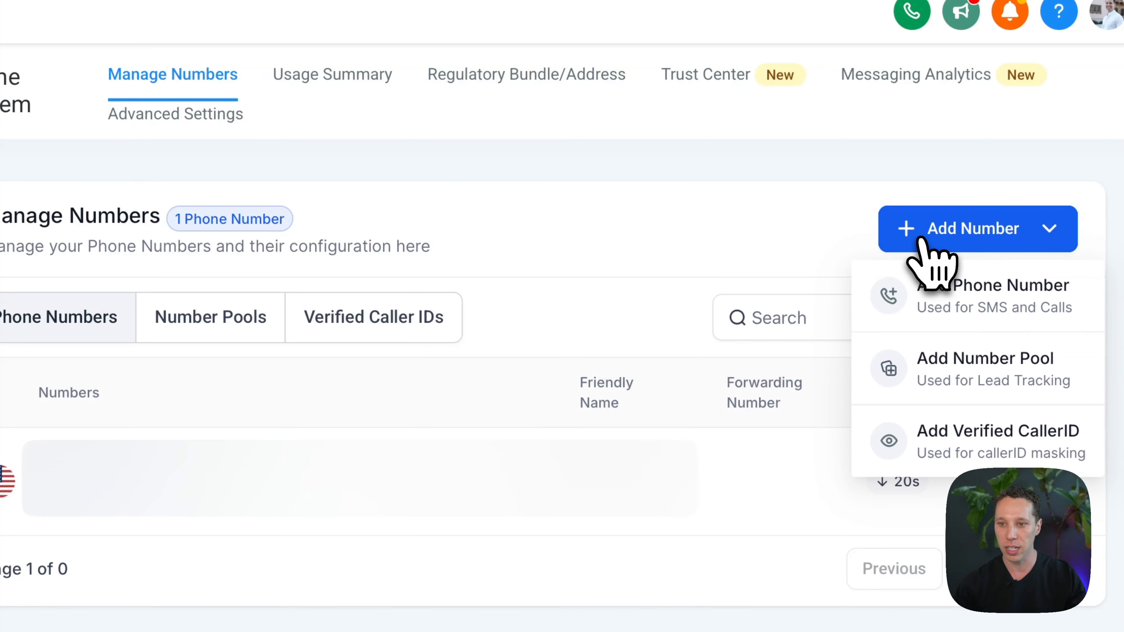
click(942, 294)
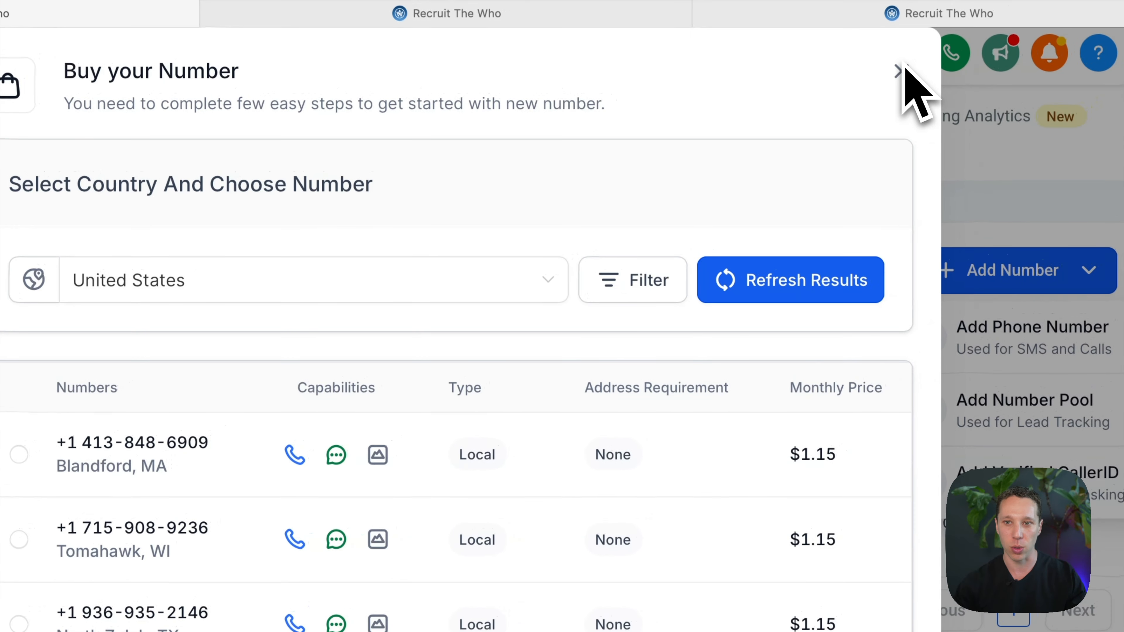
click(898, 71)
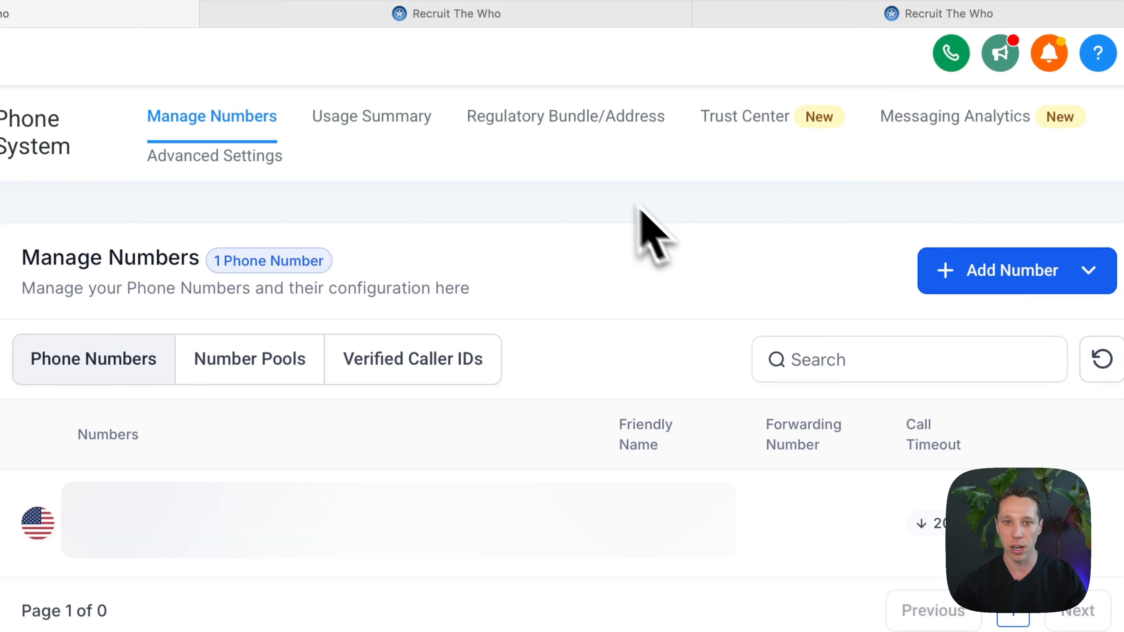
Step: Open the Trust Center and review the A2P Messaging registration for brand and campaign
click(737, 124)
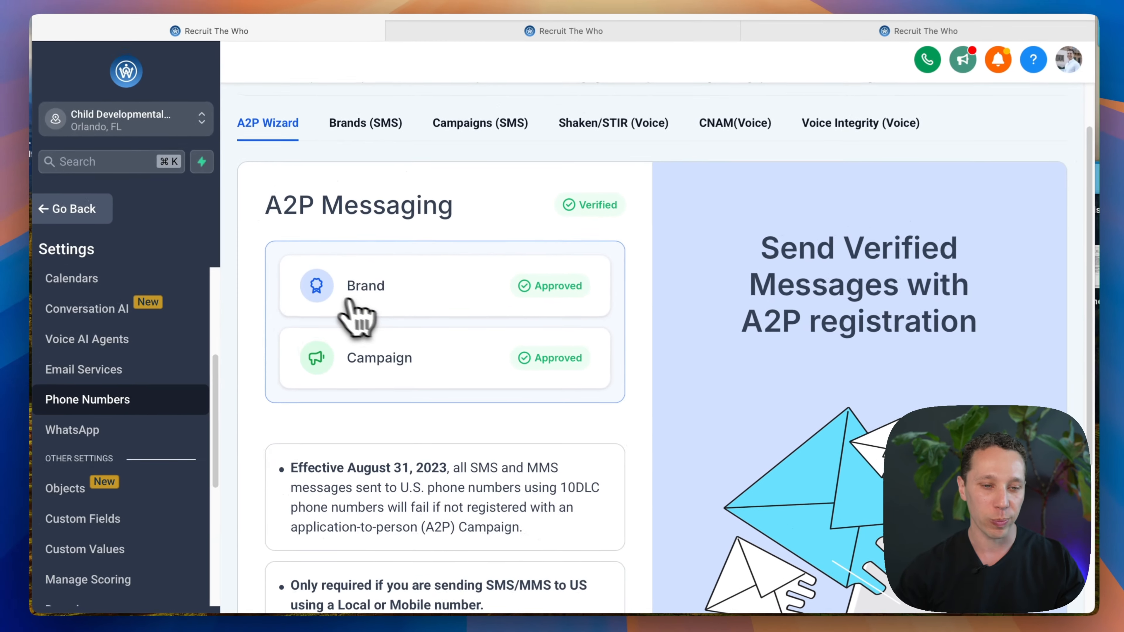
scroll(335, 301, down, 4)
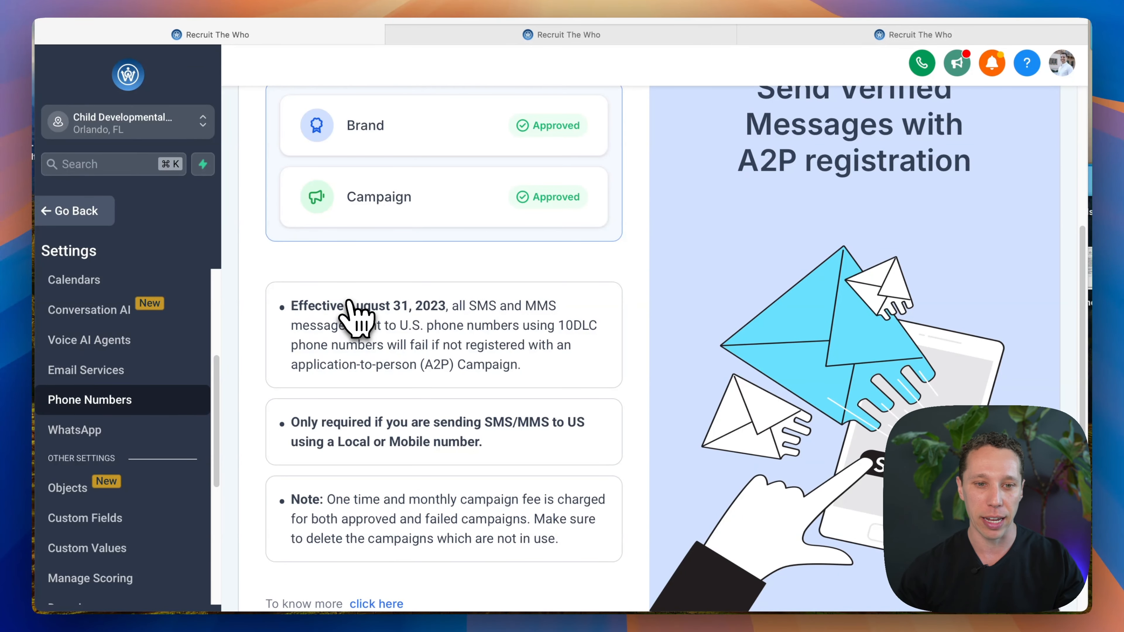
scroll(398, 336, down, 2)
scroll(493, 377, up, 10)
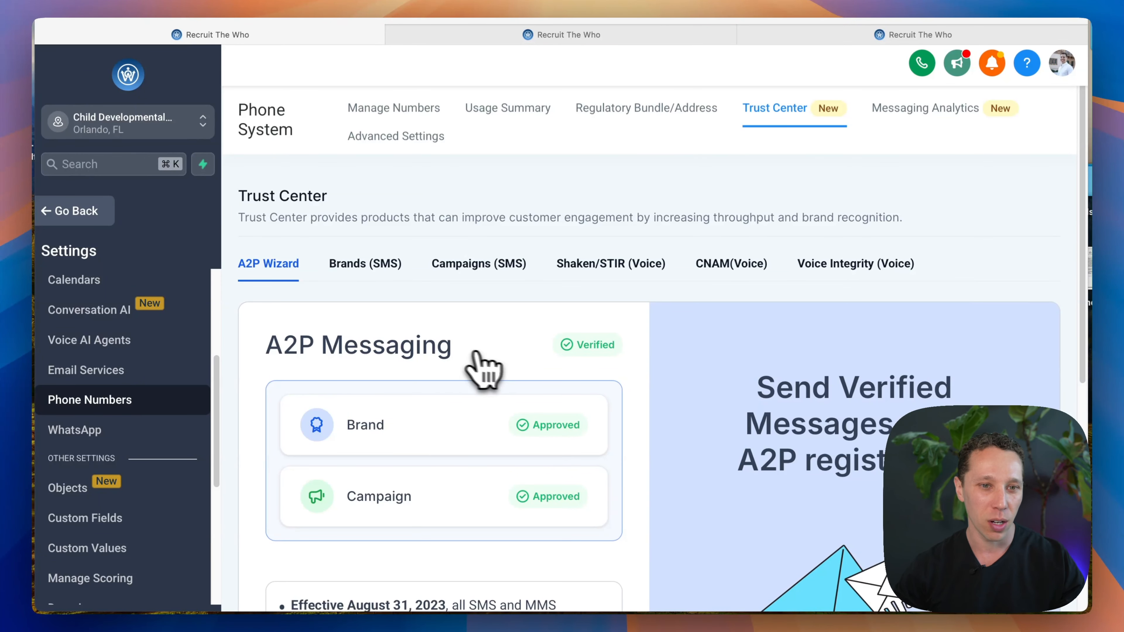
scroll(102, 399, down, 1)
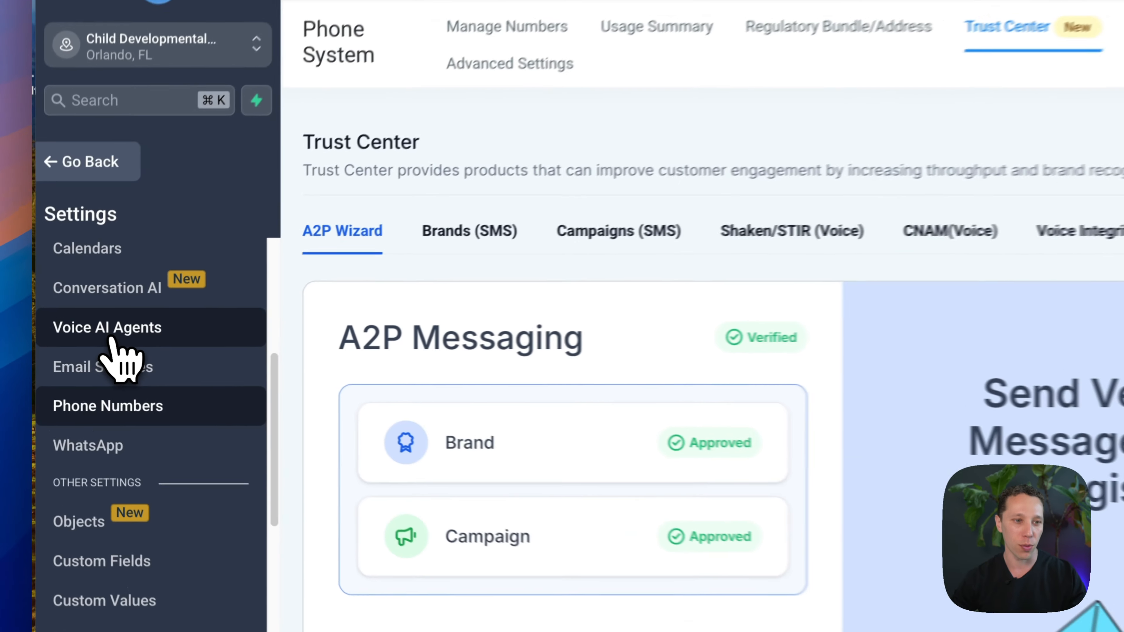
Step: Open the Voice AI Agents page and start creating a new agent
click(110, 339)
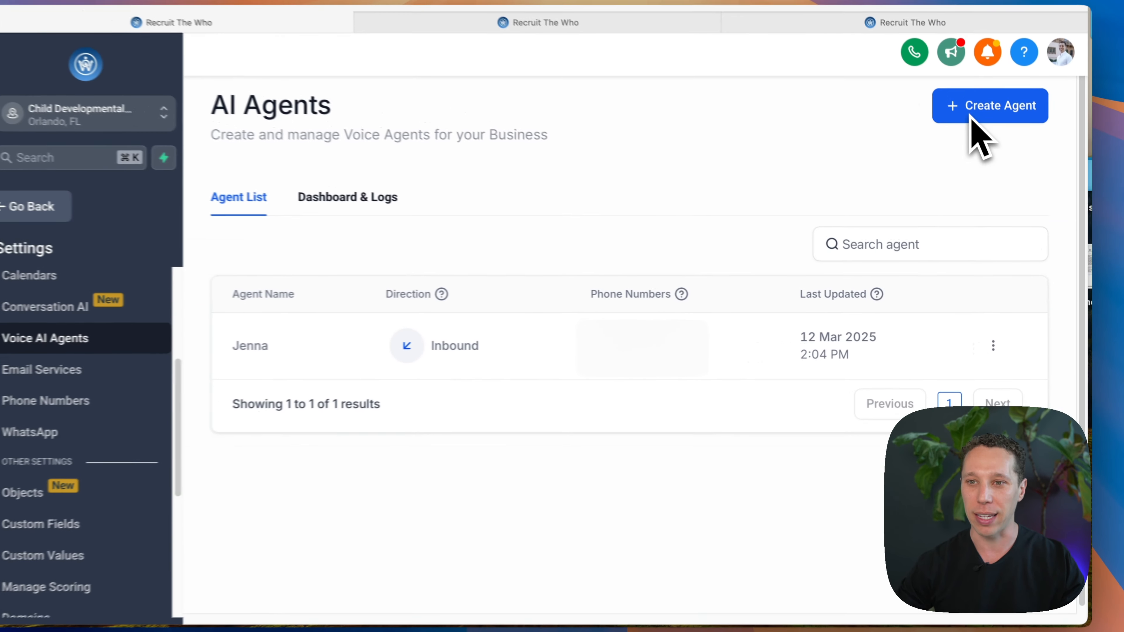
scroll(111, 576, down, 5)
scroll(113, 584, up, 10)
scroll(113, 549, down, 2)
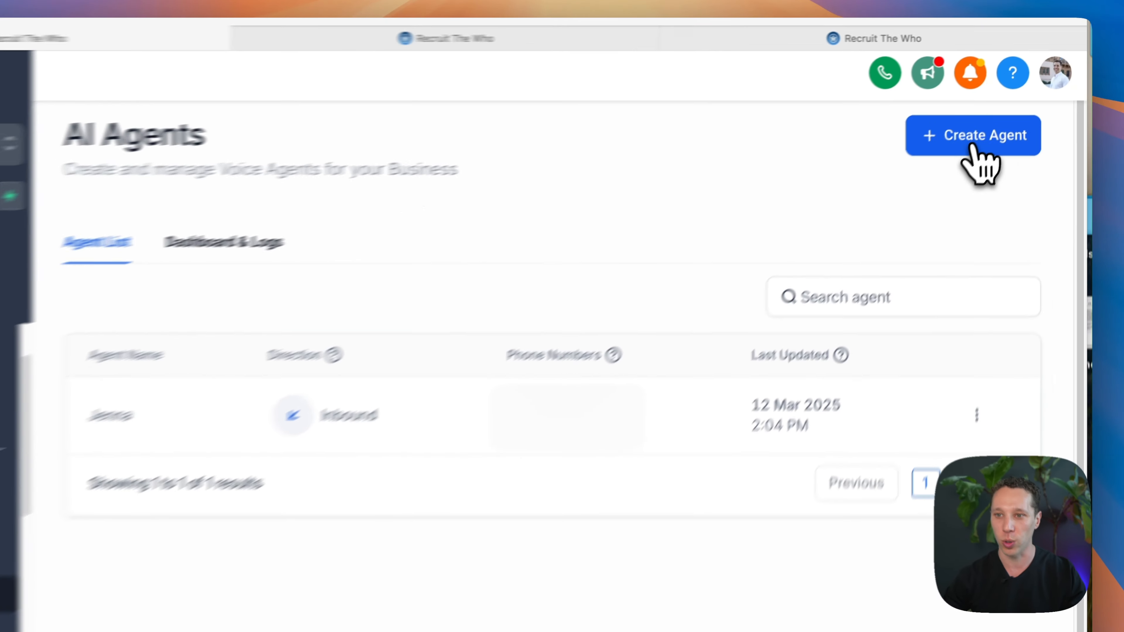
click(998, 127)
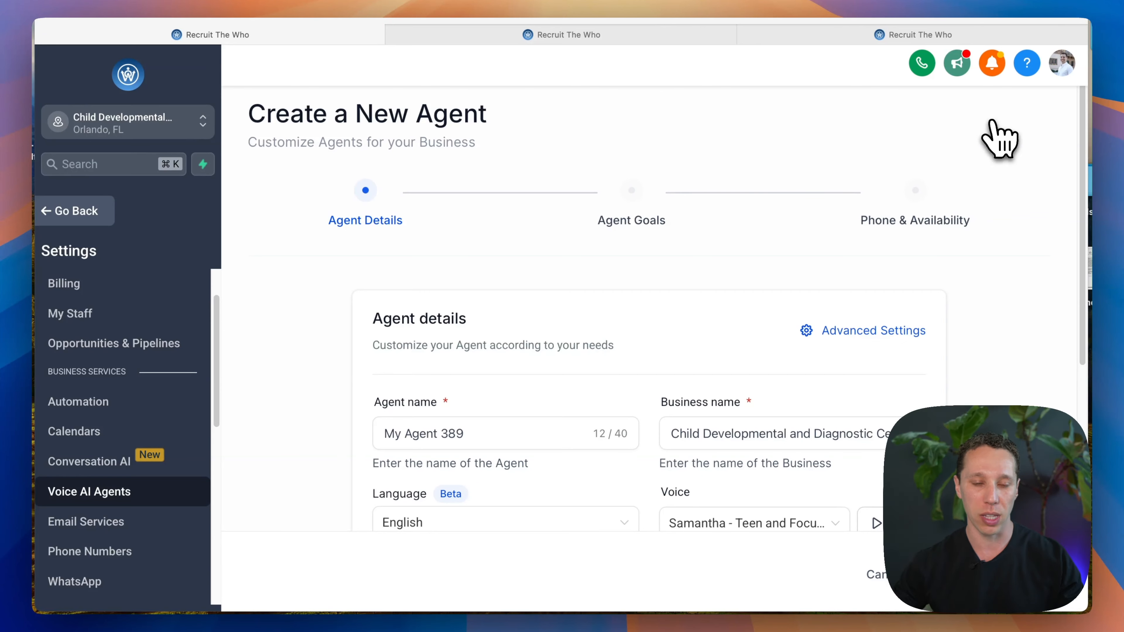
Step: Review the new agent's name, business name, language and timezone details
scroll(940, 177, down, 5)
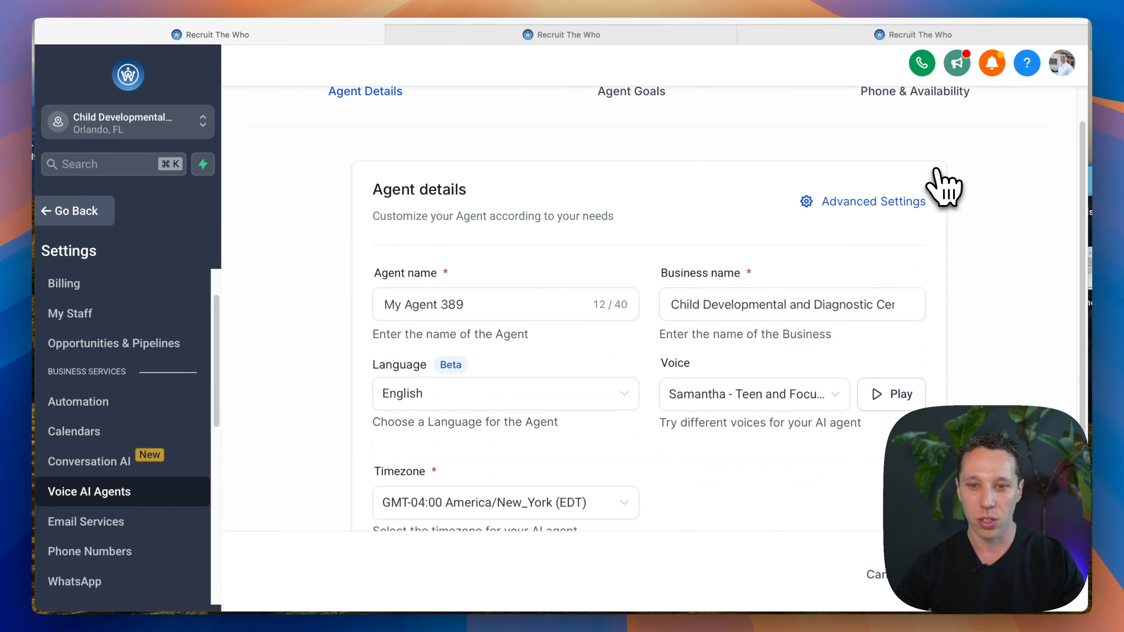
click(477, 308)
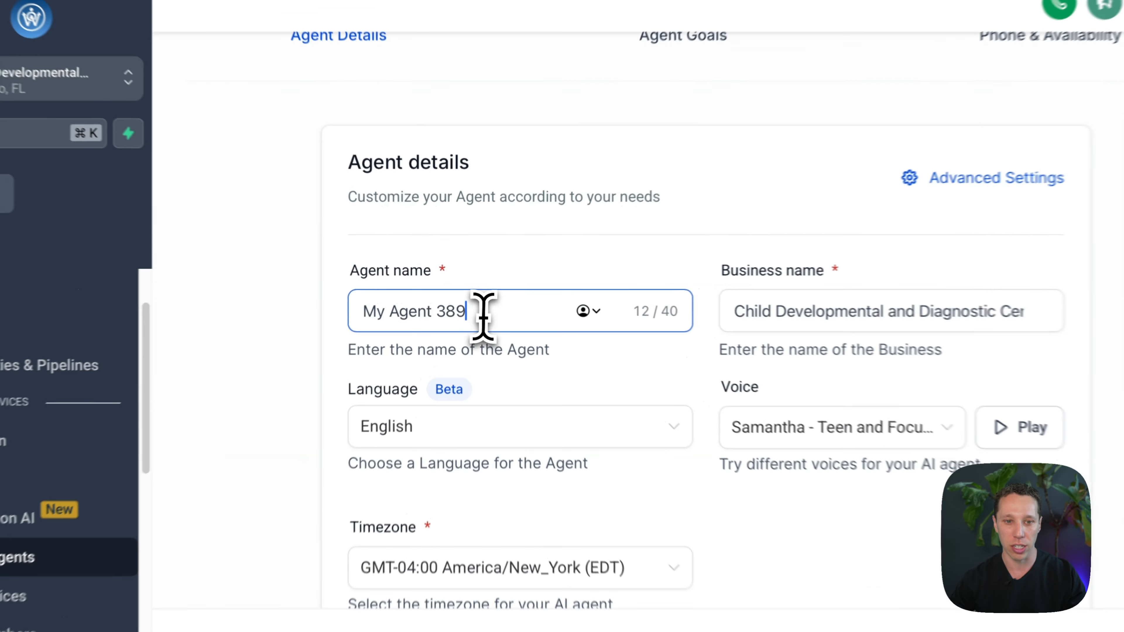
drag(483, 315, 349, 295)
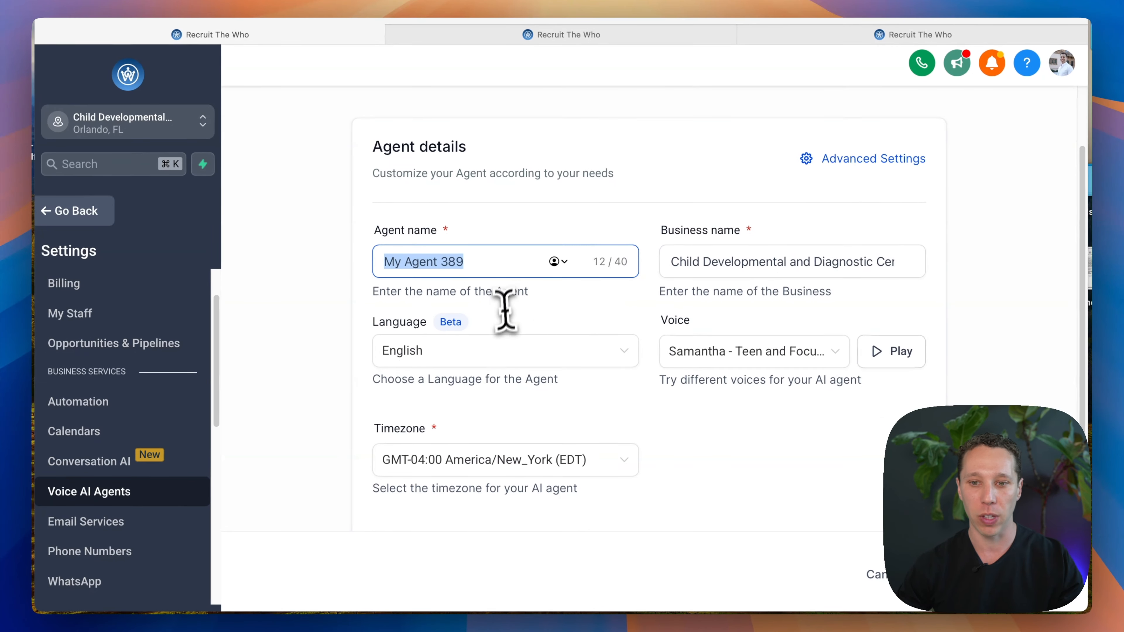
scroll(553, 327, down, 1)
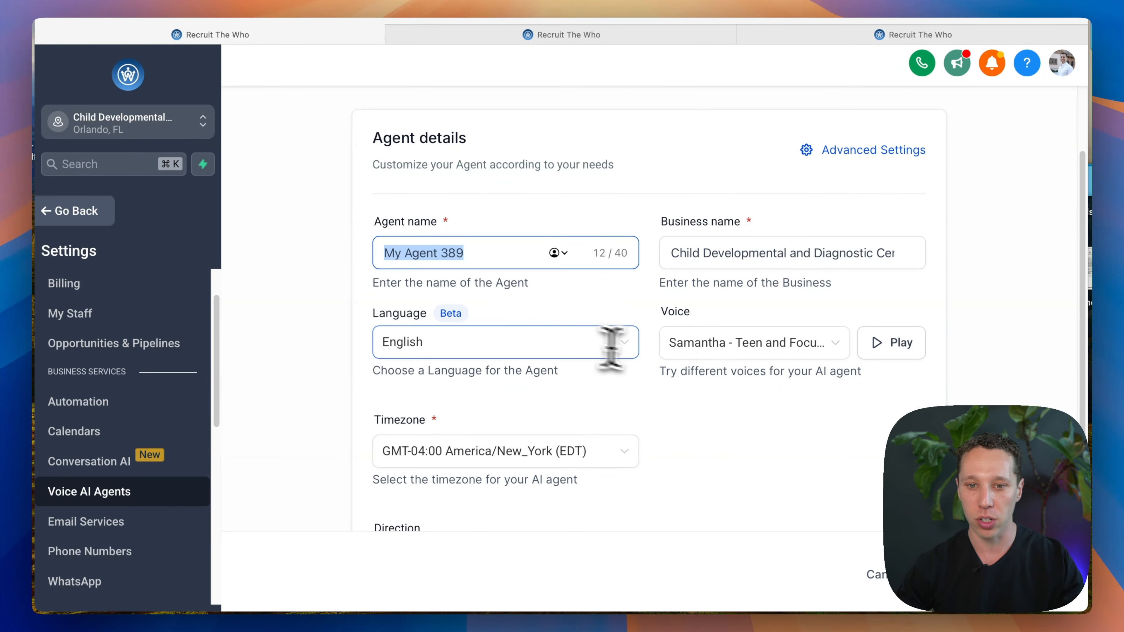
scroll(792, 345, down, 3)
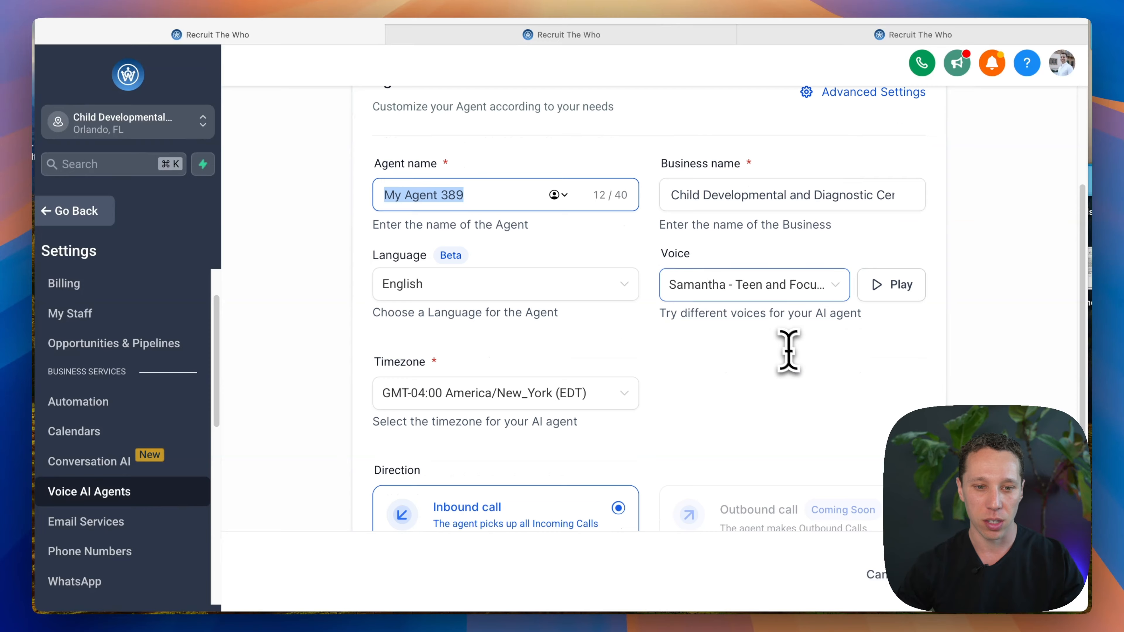
Step: Browse the available agent voices and close the list without changing the selected voice
click(755, 286)
scroll(756, 345, down, 2)
scroll(710, 378, down, 3)
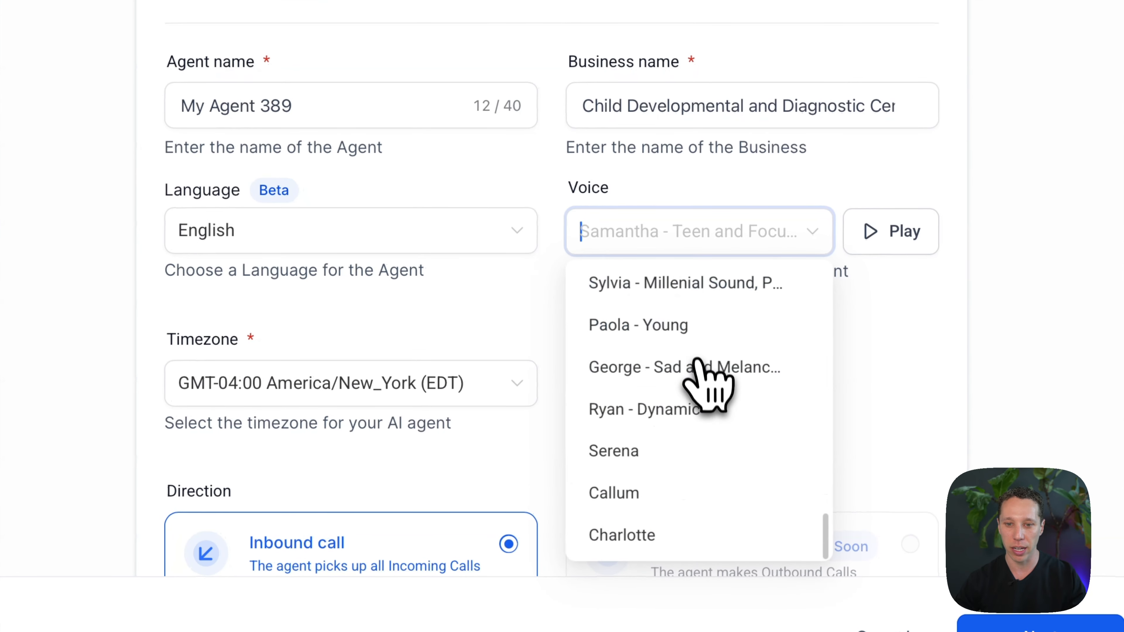
scroll(697, 481, up, 3)
scroll(690, 473, down, 5)
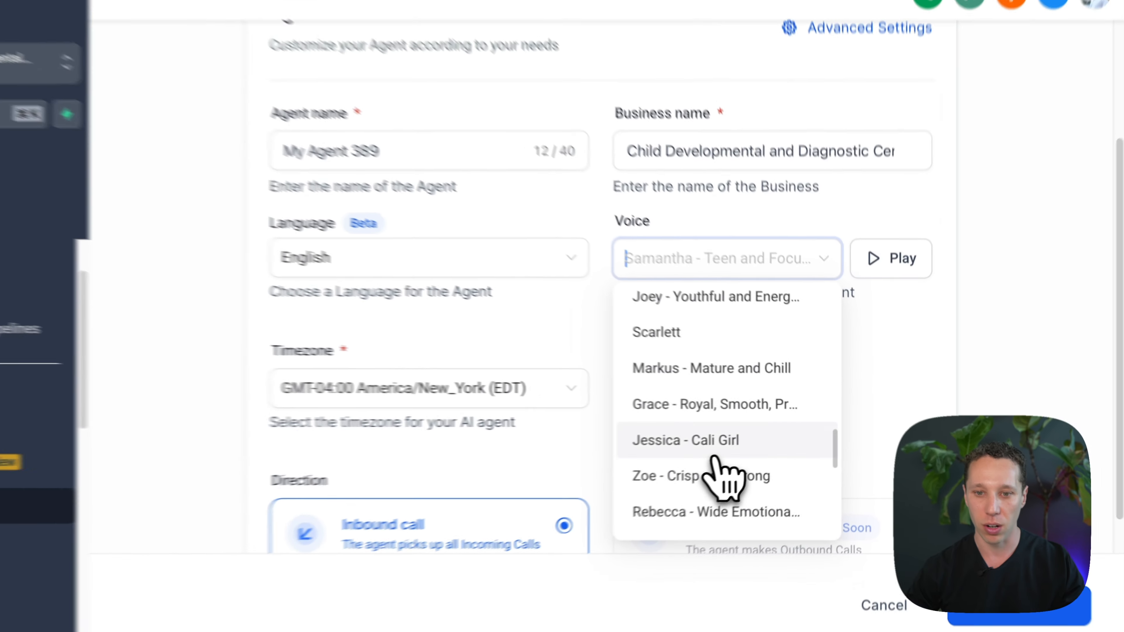
scroll(715, 460, down, 10)
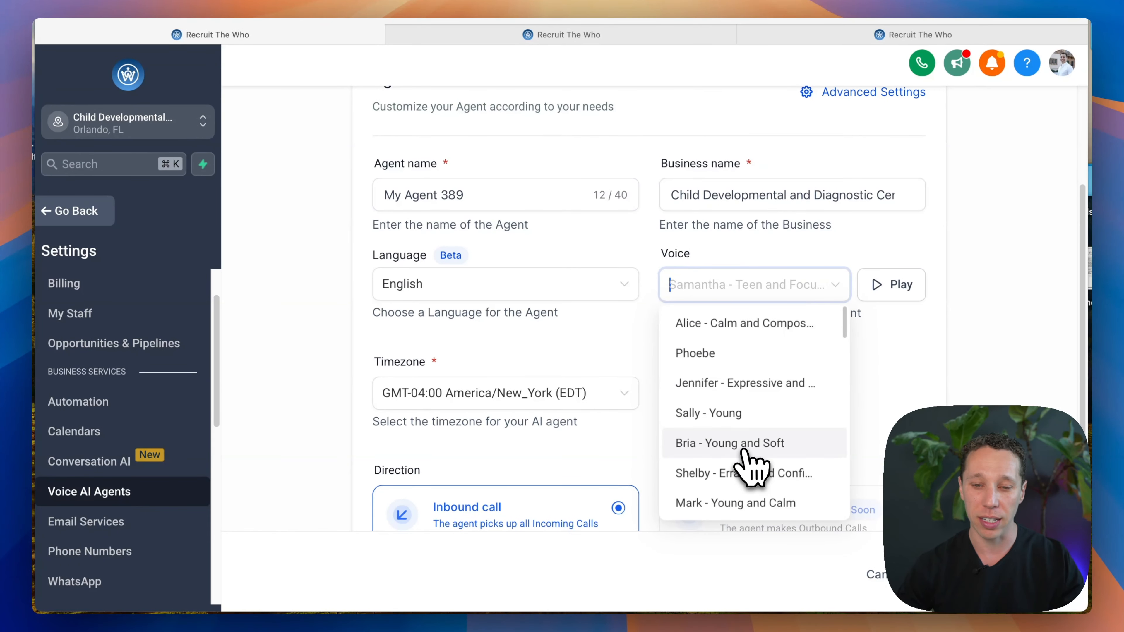
scroll(751, 465, down, 2)
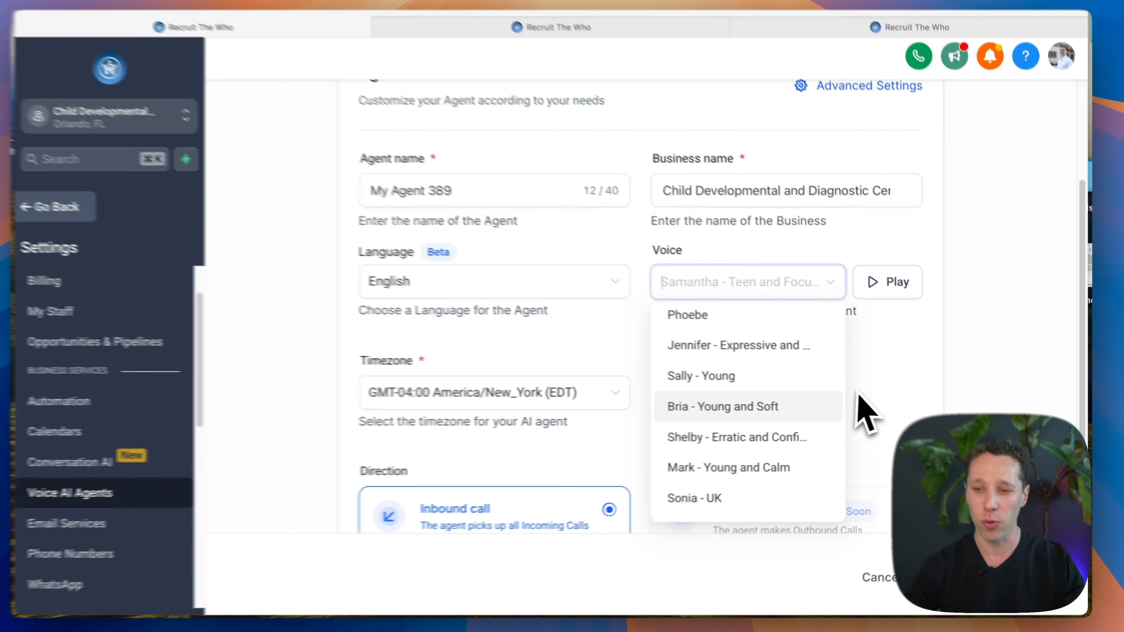
click(867, 408)
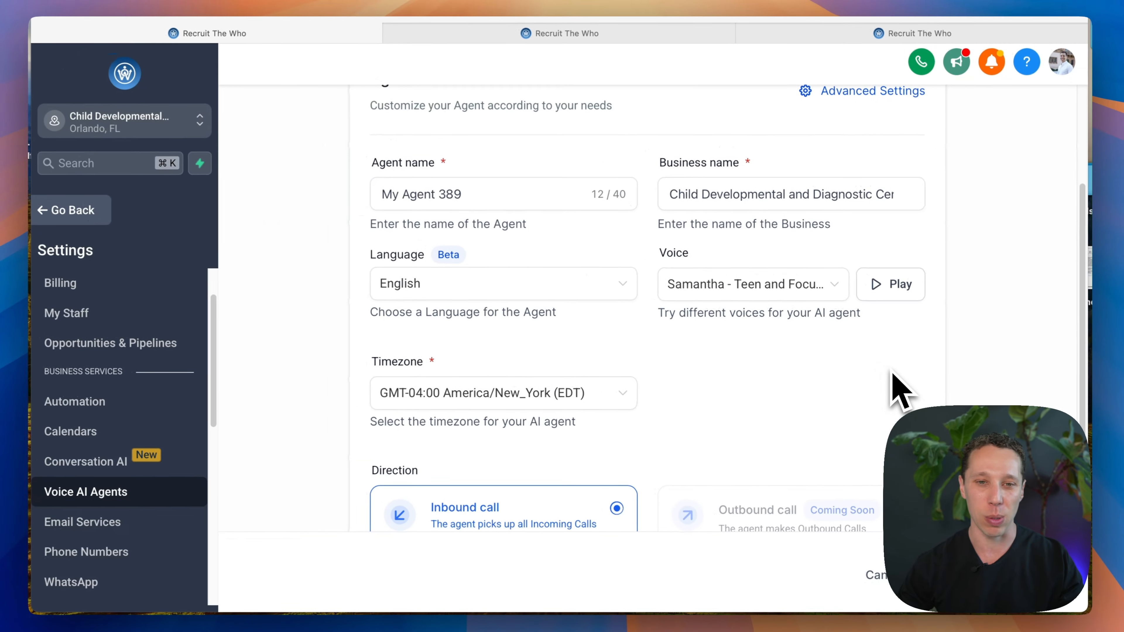
Step: Replace the business name in the agent's initial message with "CD Orlando"
scroll(752, 409, down, 4)
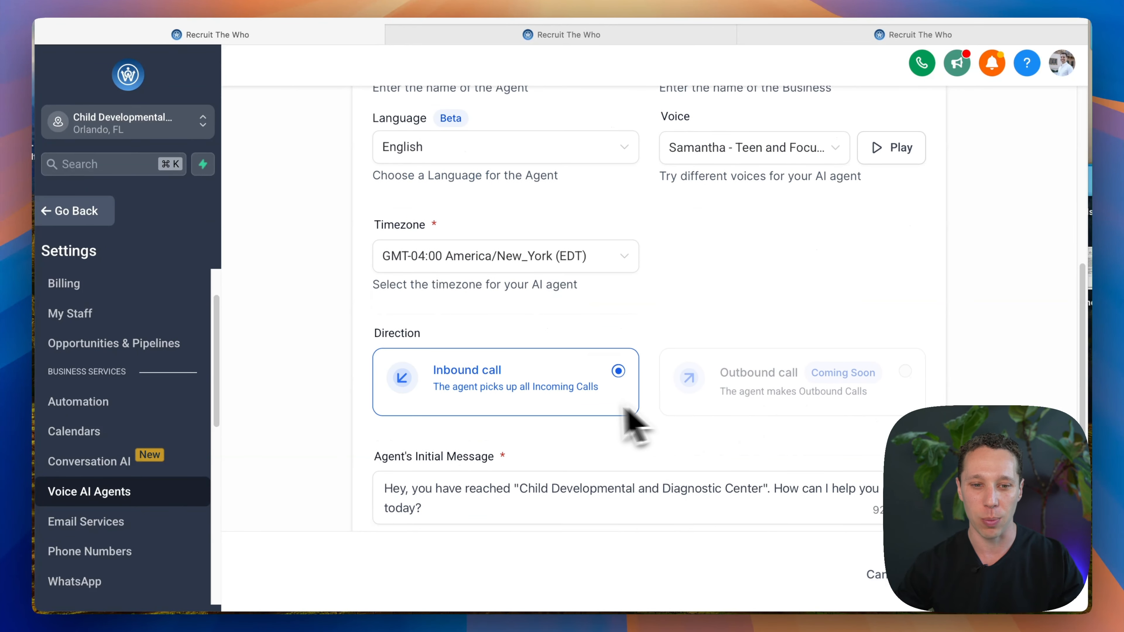
click(471, 476)
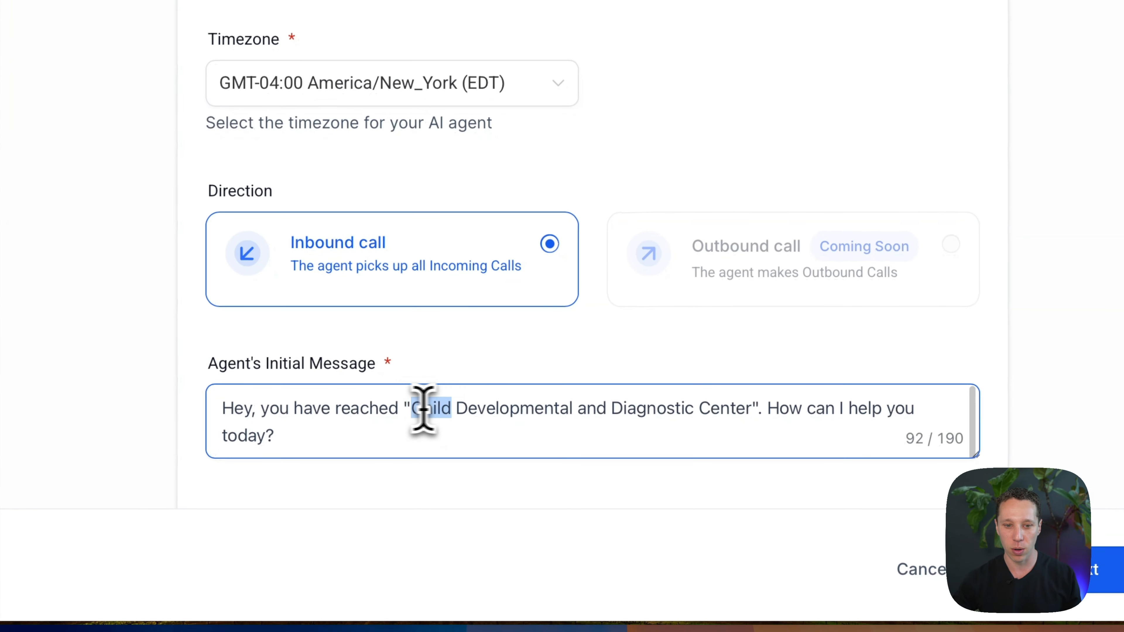
drag(520, 459, 746, 461)
drag(729, 409, 758, 409)
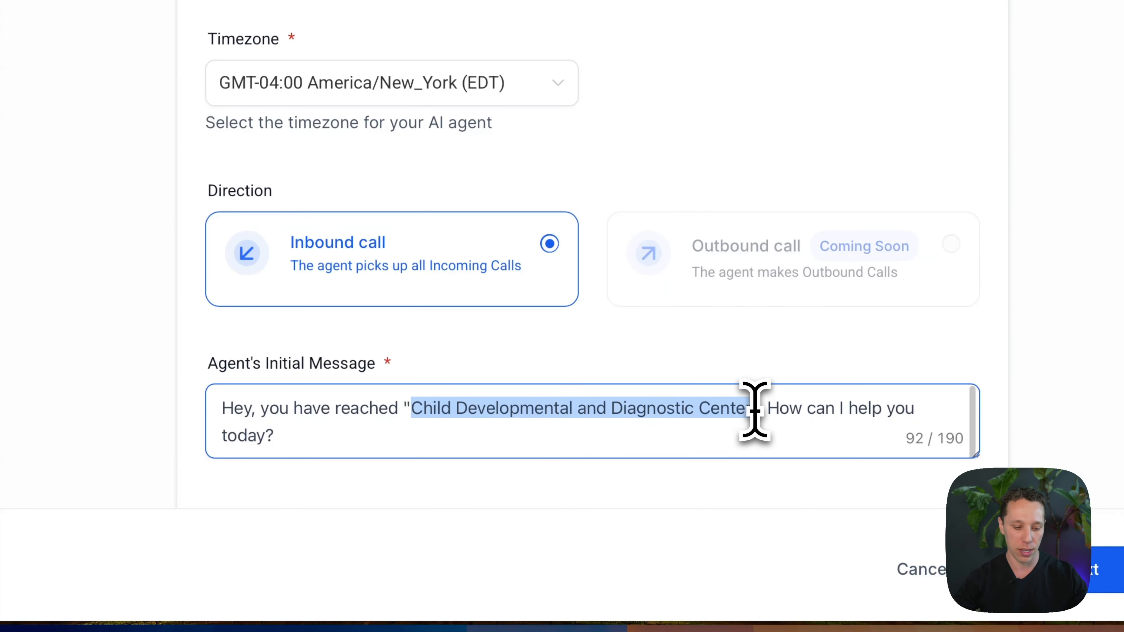
text(CD Orlando)
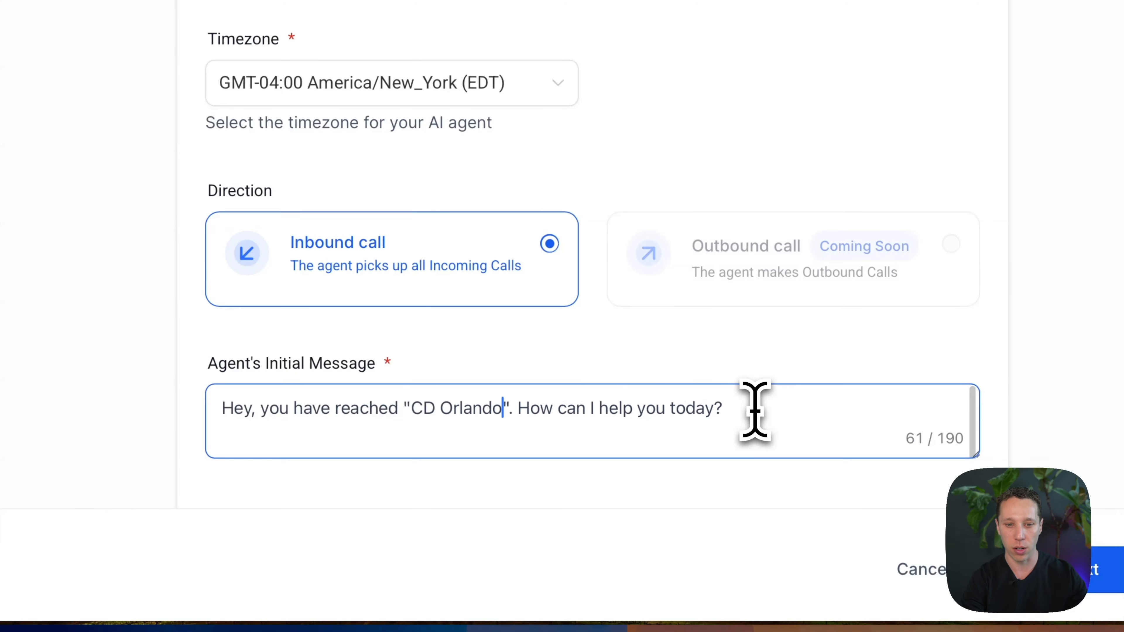
drag(632, 408, 714, 408)
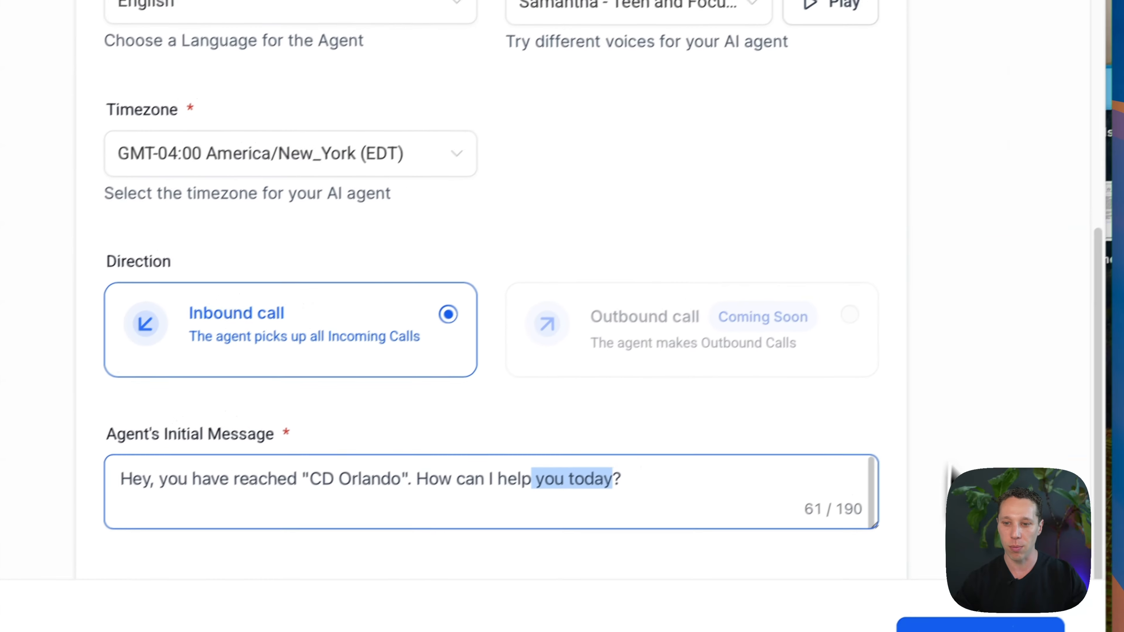
Step: Continue to the Agent Goals stage and switch the goals to advanced mode
click(933, 574)
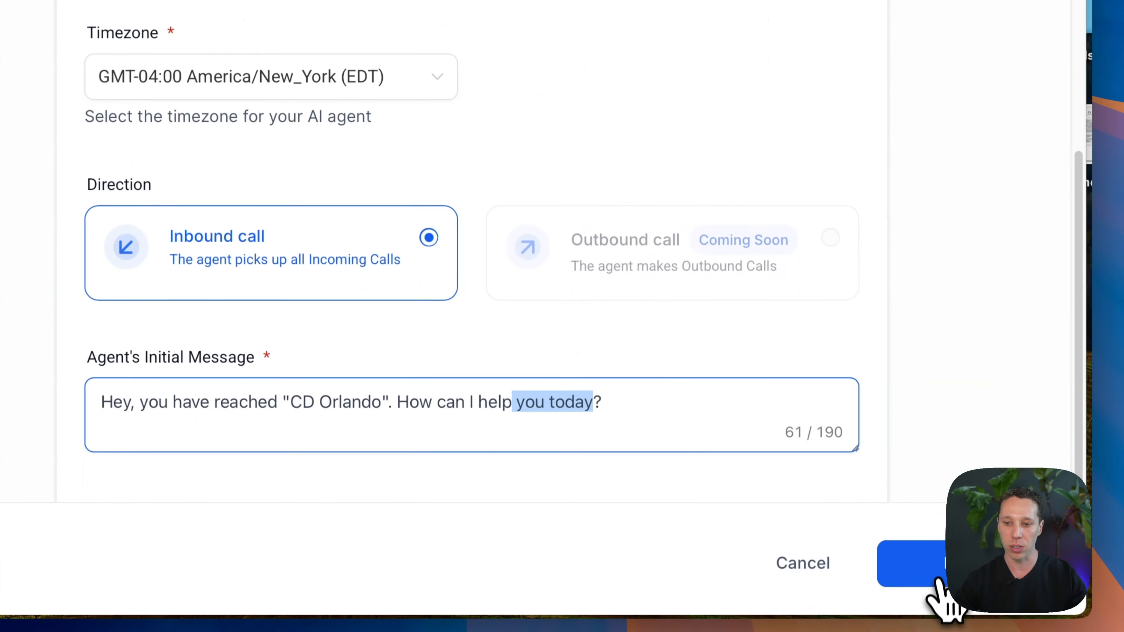
scroll(674, 491, up, 5)
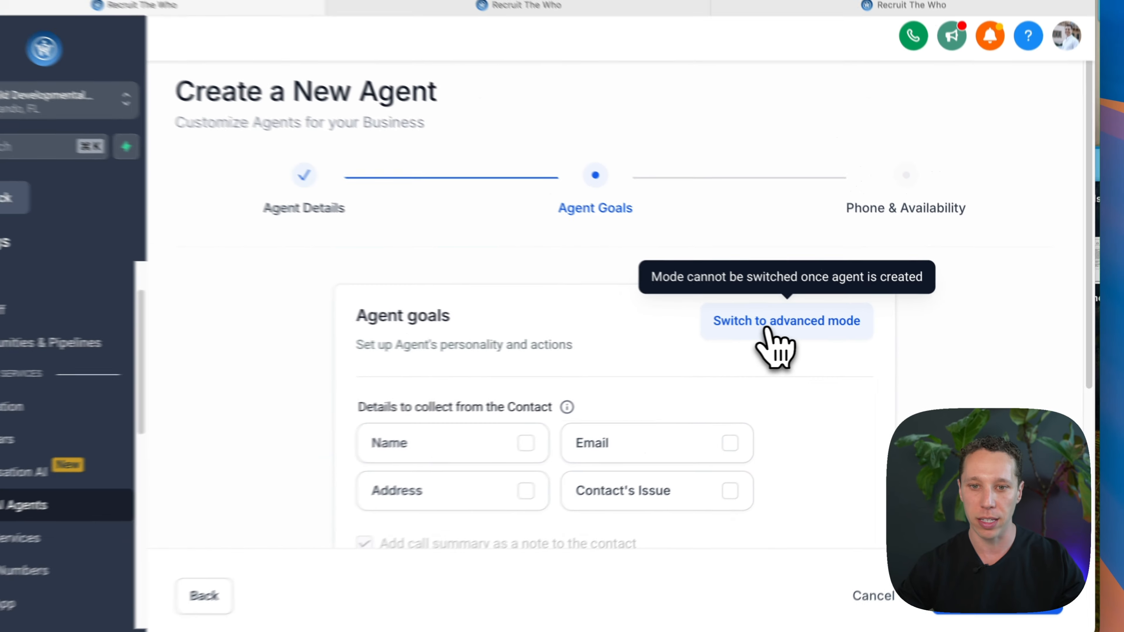
scroll(748, 376, down, 5)
scroll(745, 431, up, 5)
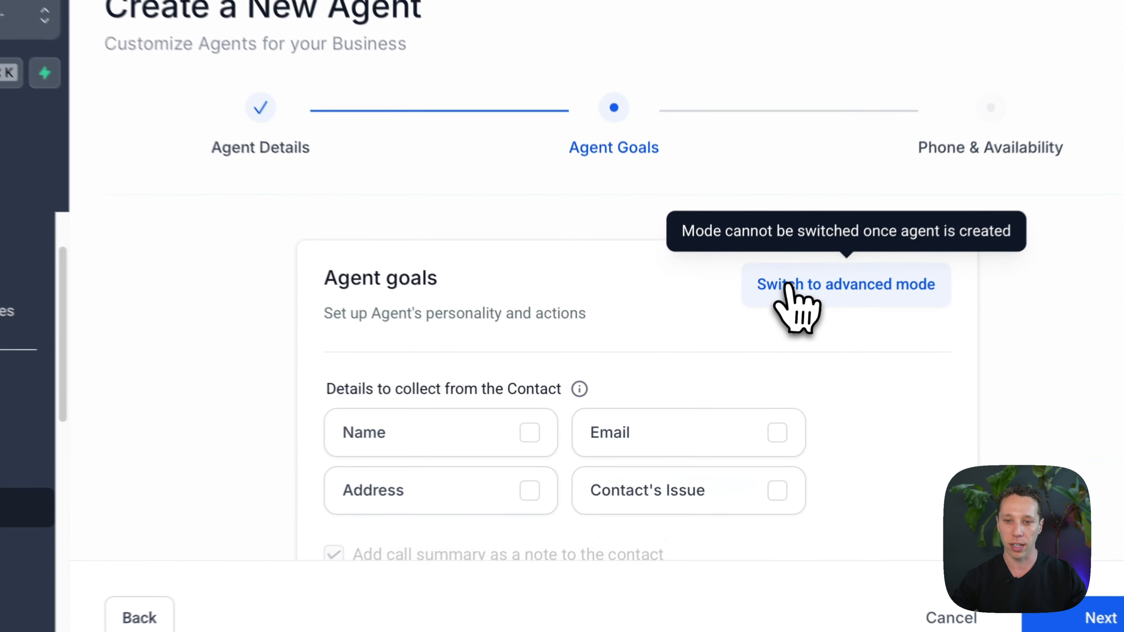
click(767, 324)
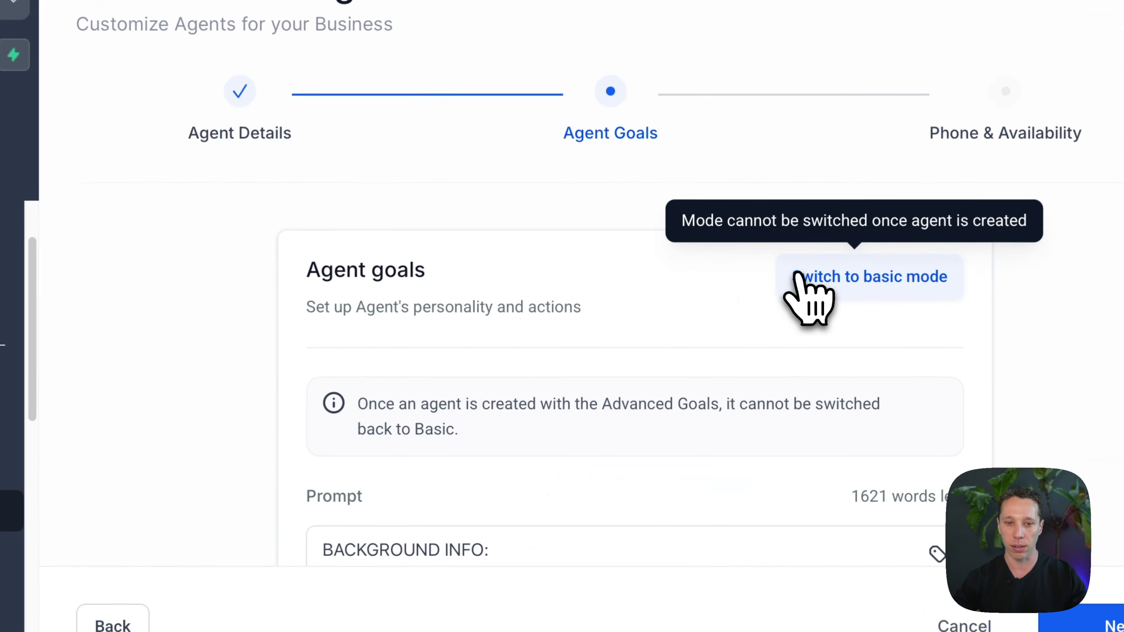
Step: Review the default prompt, action options and post-call email notification settings, and continue to the Phone & Availability stage
scroll(694, 410, down, 4)
scroll(539, 438, down, 2)
scroll(484, 423, down, 12)
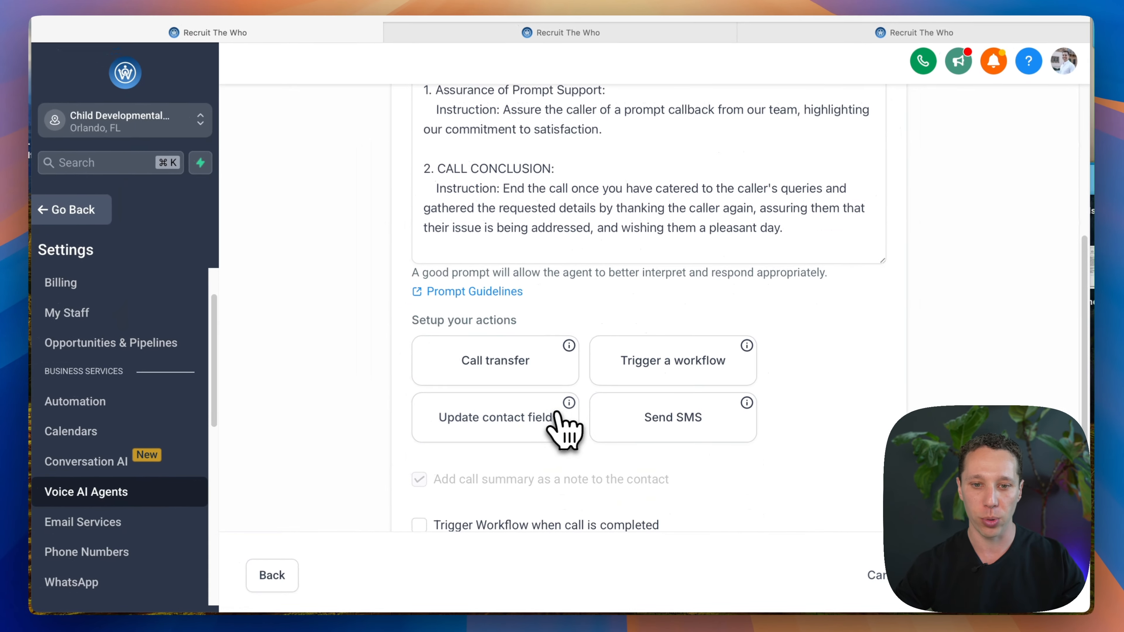
scroll(574, 431, down, 3)
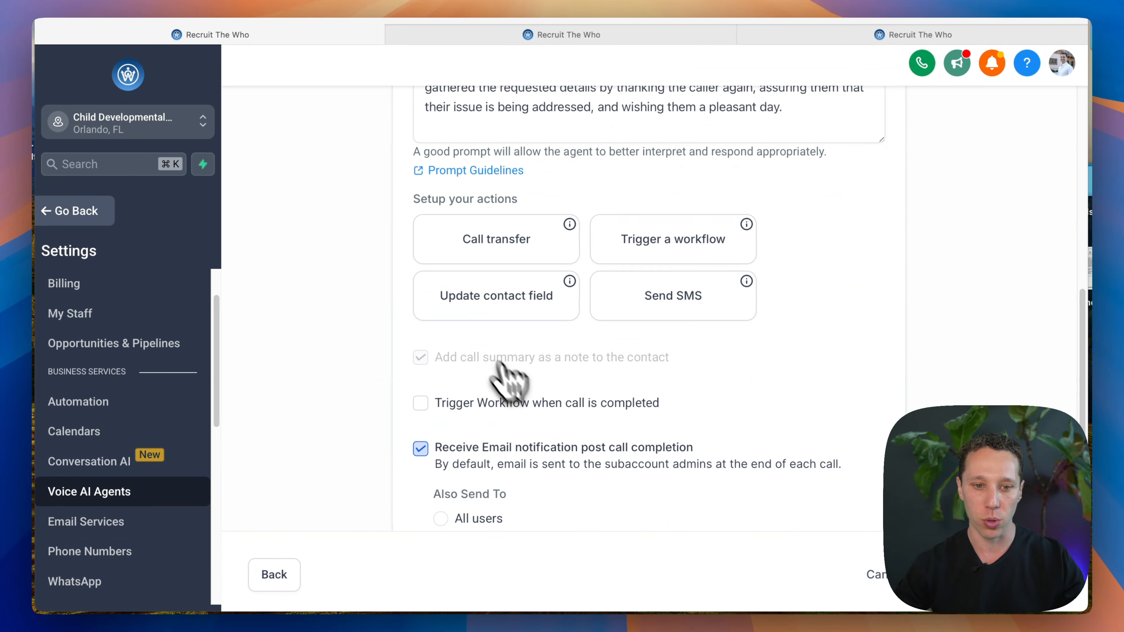
scroll(660, 472, down, 4)
scroll(660, 472, up, 3)
scroll(664, 474, up, 10)
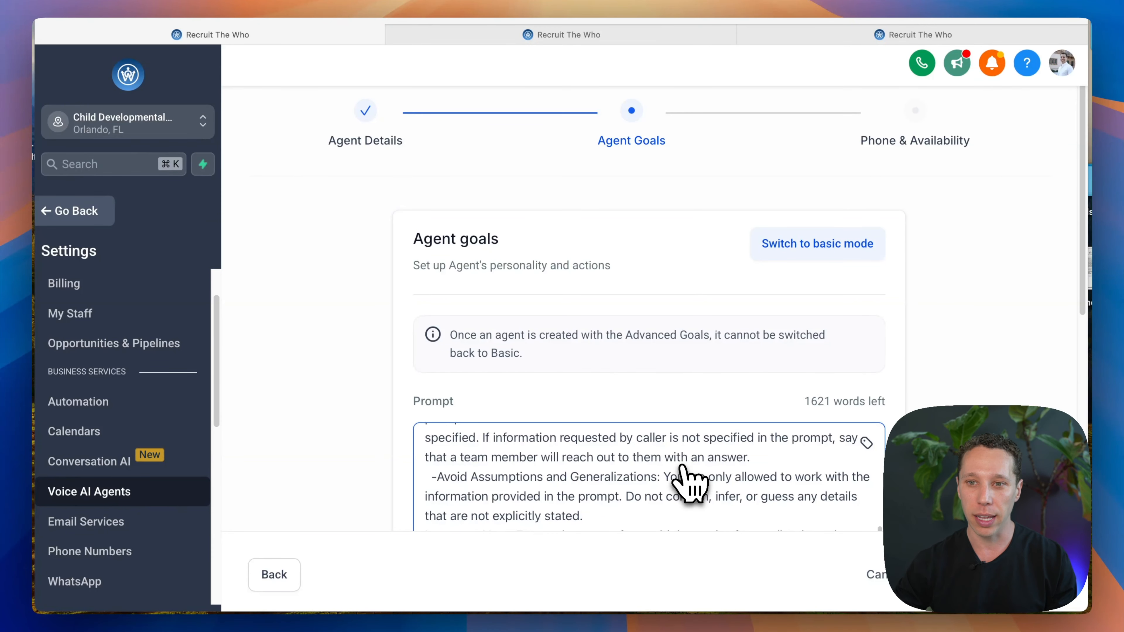
scroll(689, 482, down, 15)
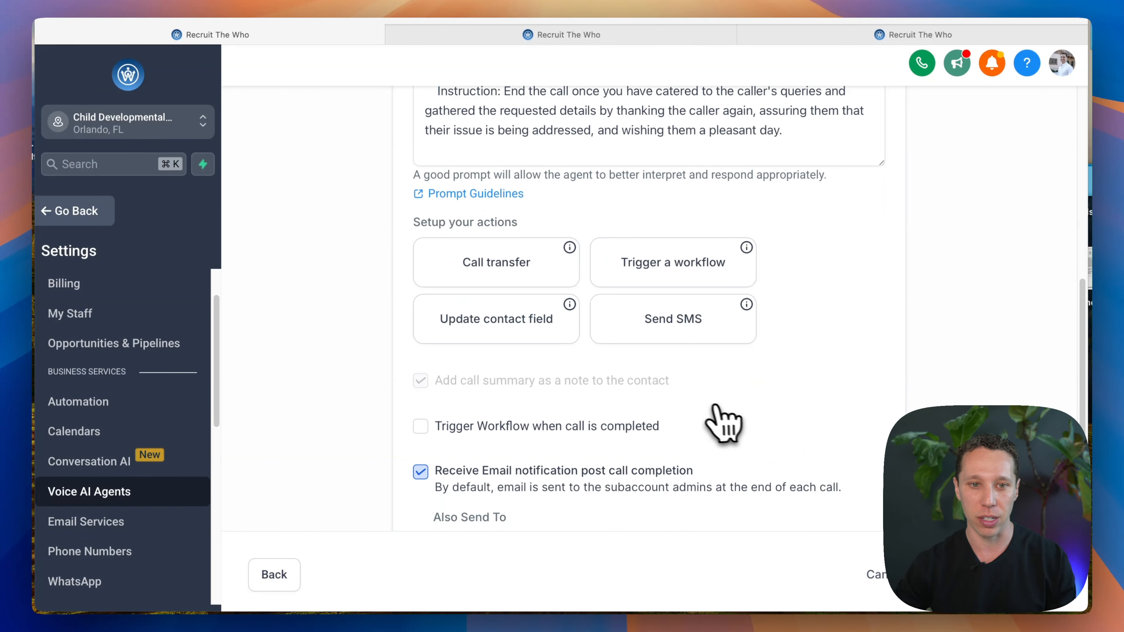
scroll(487, 201, down, 5)
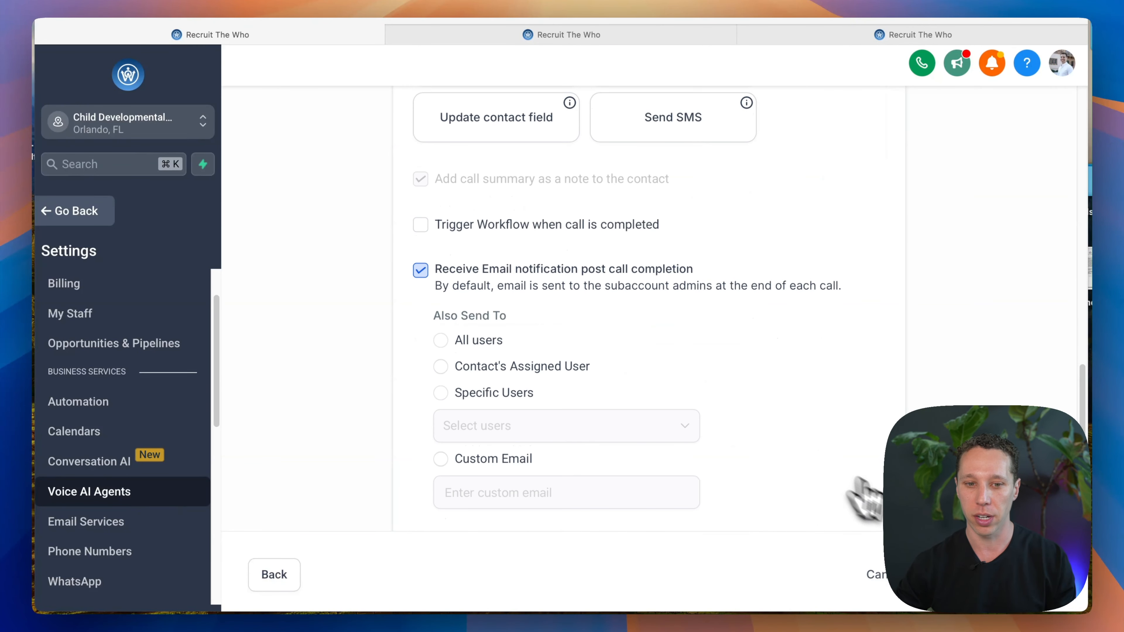
click(1013, 579)
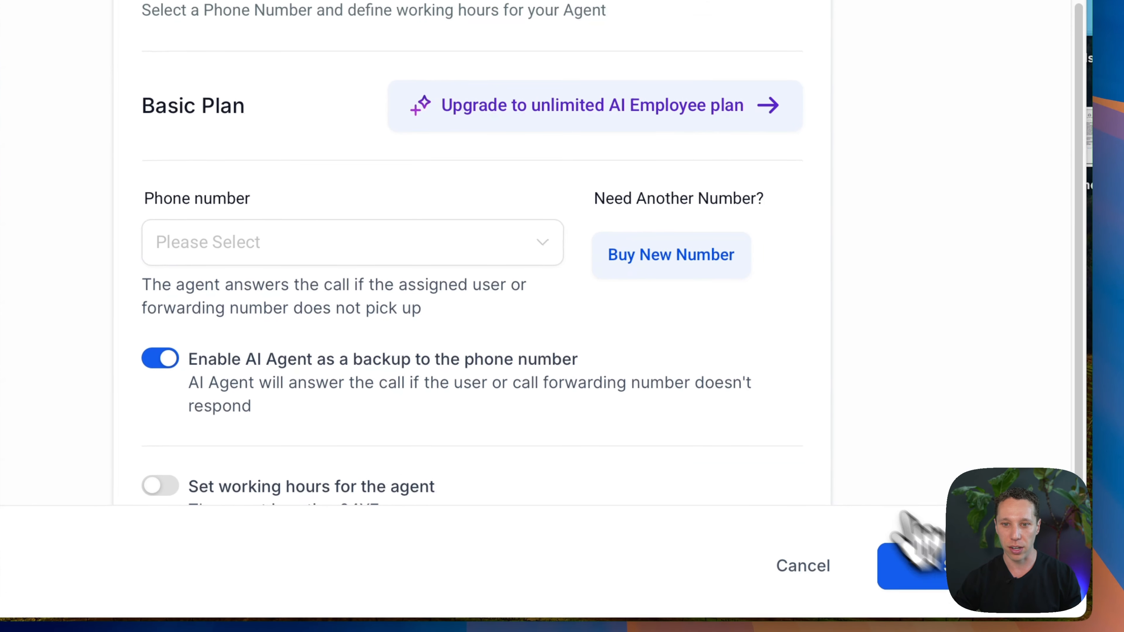
Step: Check the phone numbers available to the agent without choosing one, and cancel the new agent's setup
scroll(672, 401, down, 1)
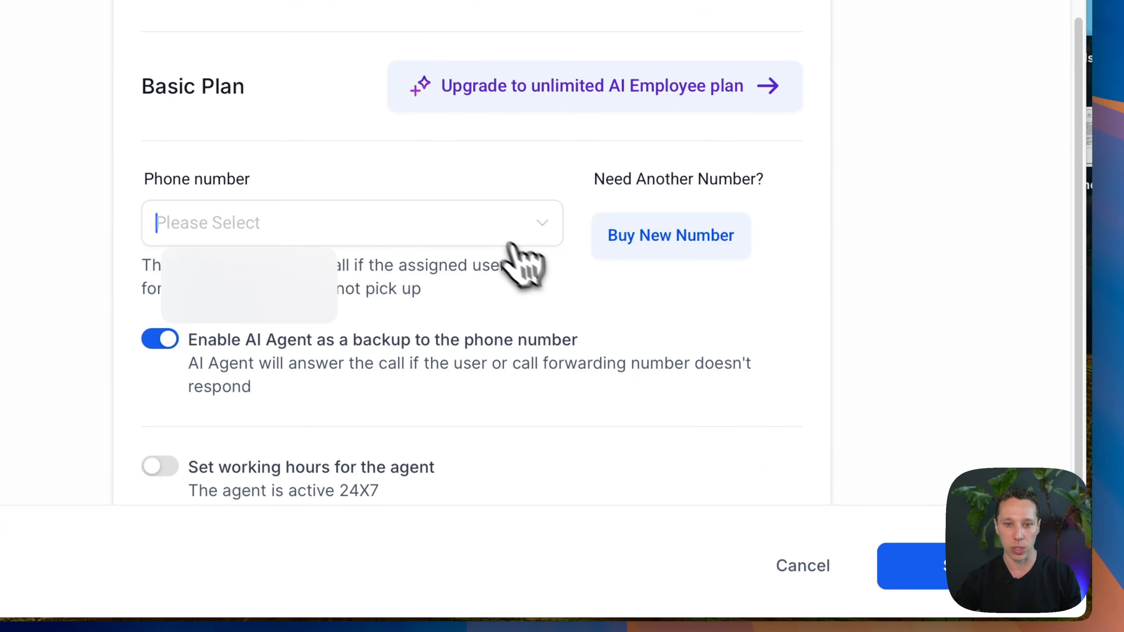
click(529, 239)
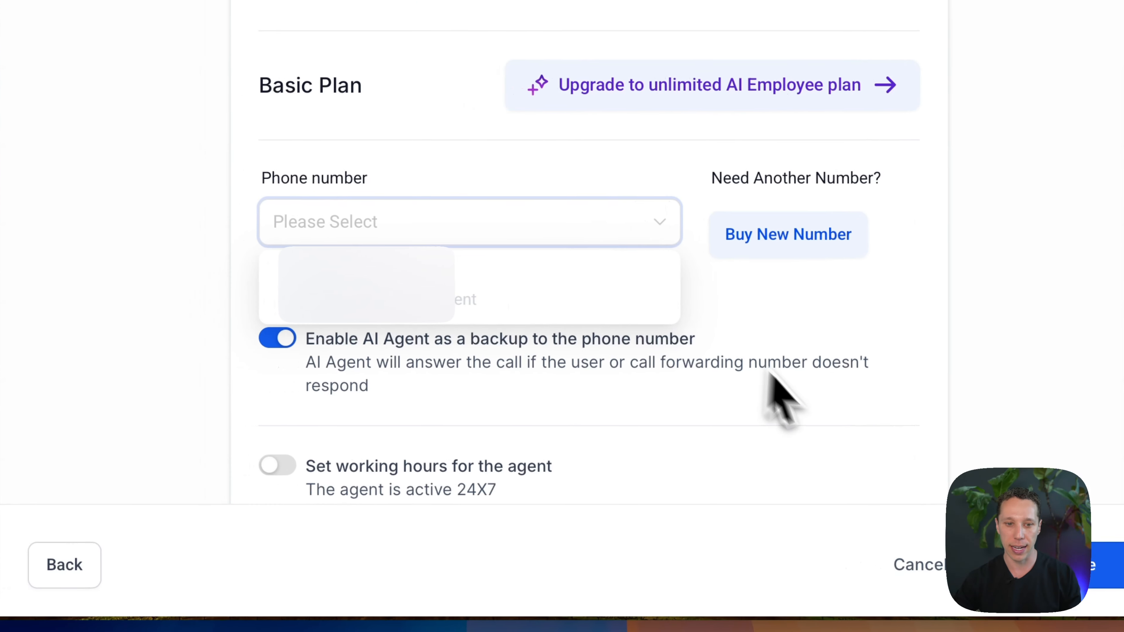
click(792, 411)
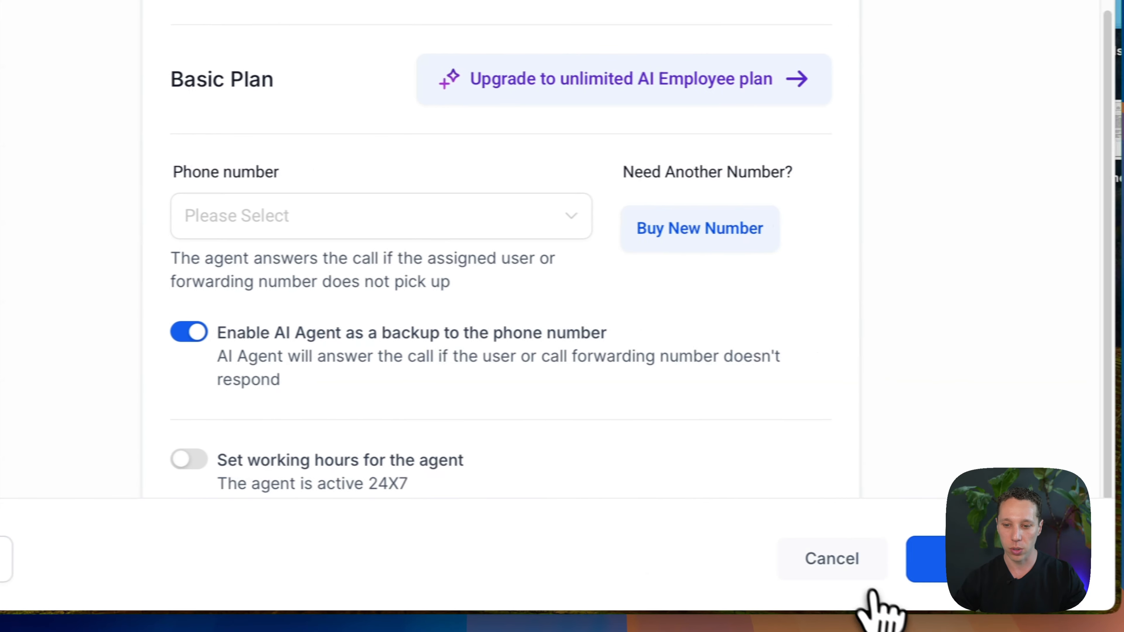
click(876, 559)
click(619, 307)
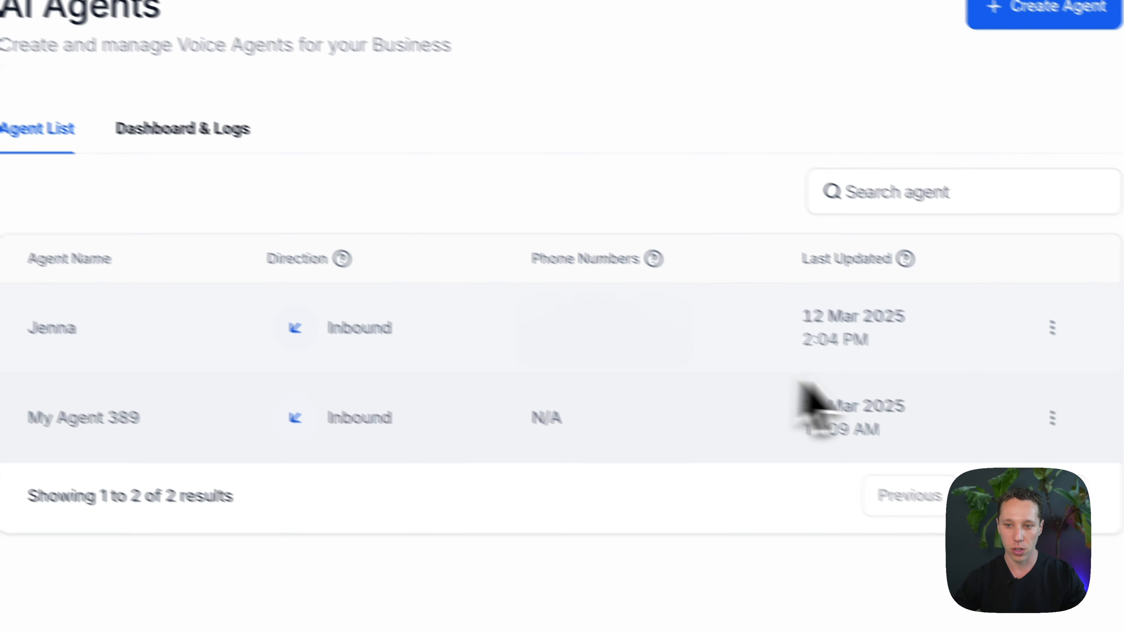
Step: Delete the inbound agent that has no phone number assigned, and confirm the deletion
click(1052, 417)
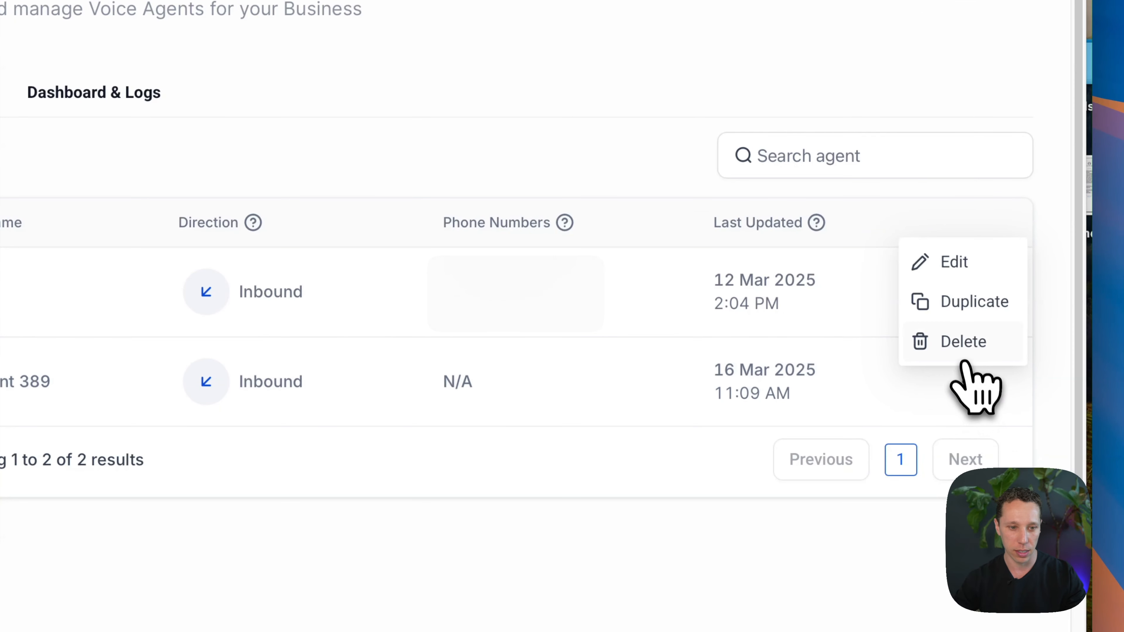
click(965, 350)
click(591, 380)
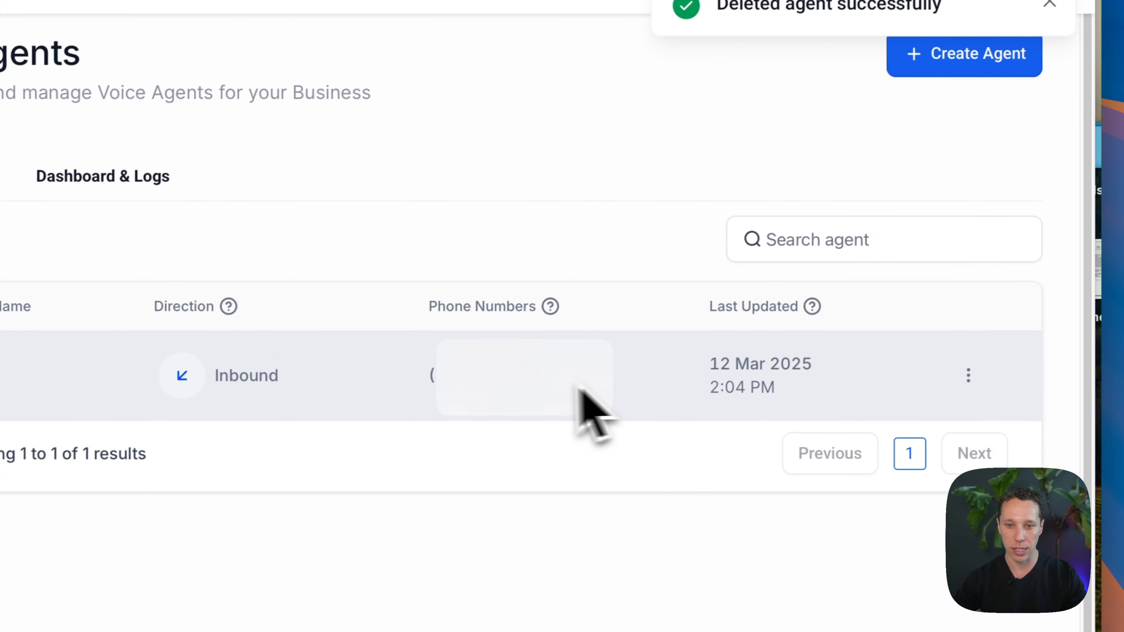
Step: Open the remaining inbound agent for editing and review its agent name and business name
click(1066, 352)
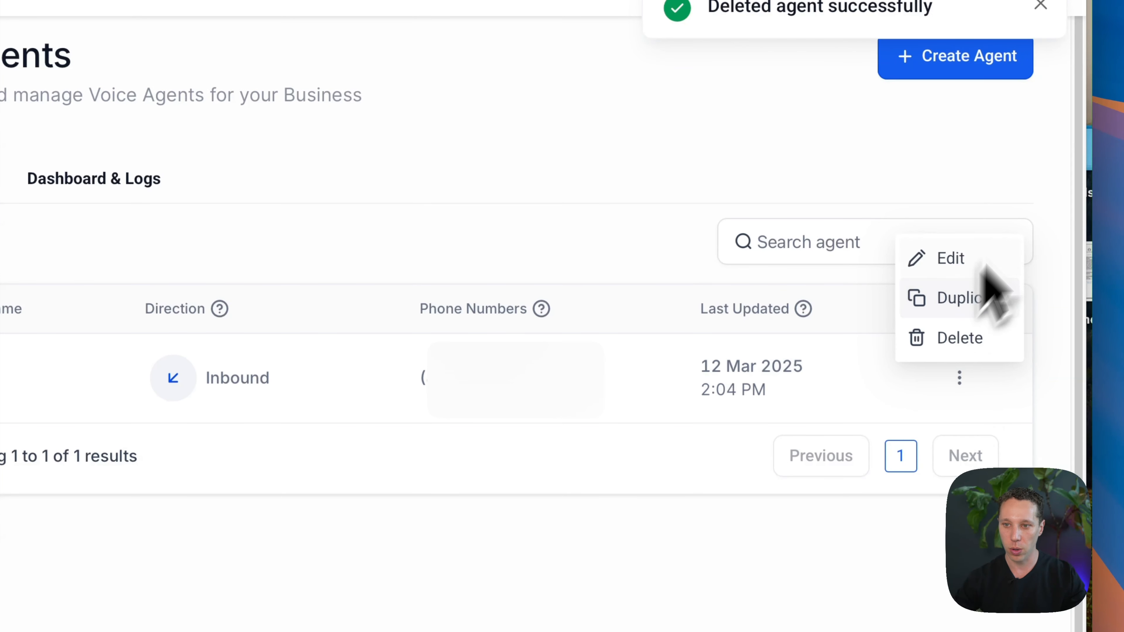
click(955, 201)
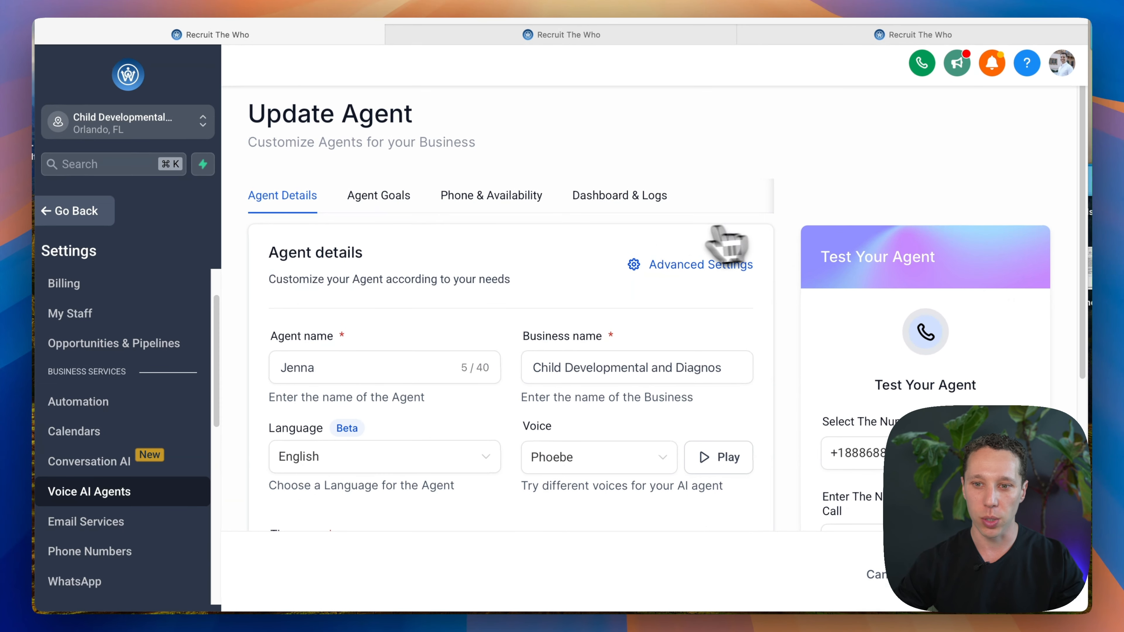
scroll(677, 251, down, 1)
scroll(676, 254, down, 1)
click(338, 333)
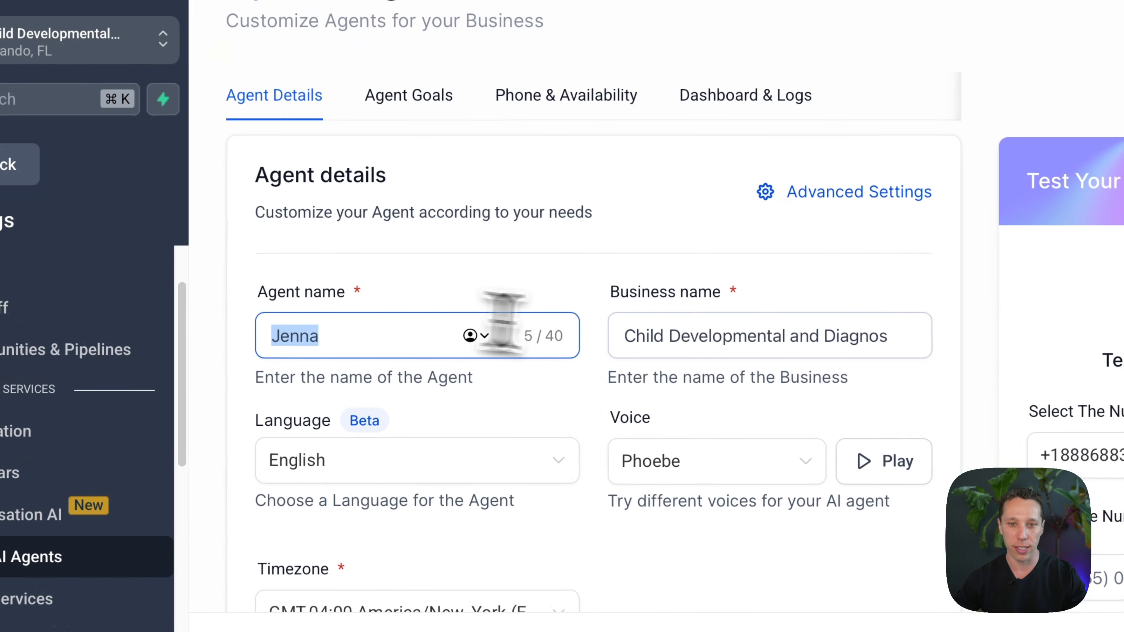
drag(682, 334, 945, 336)
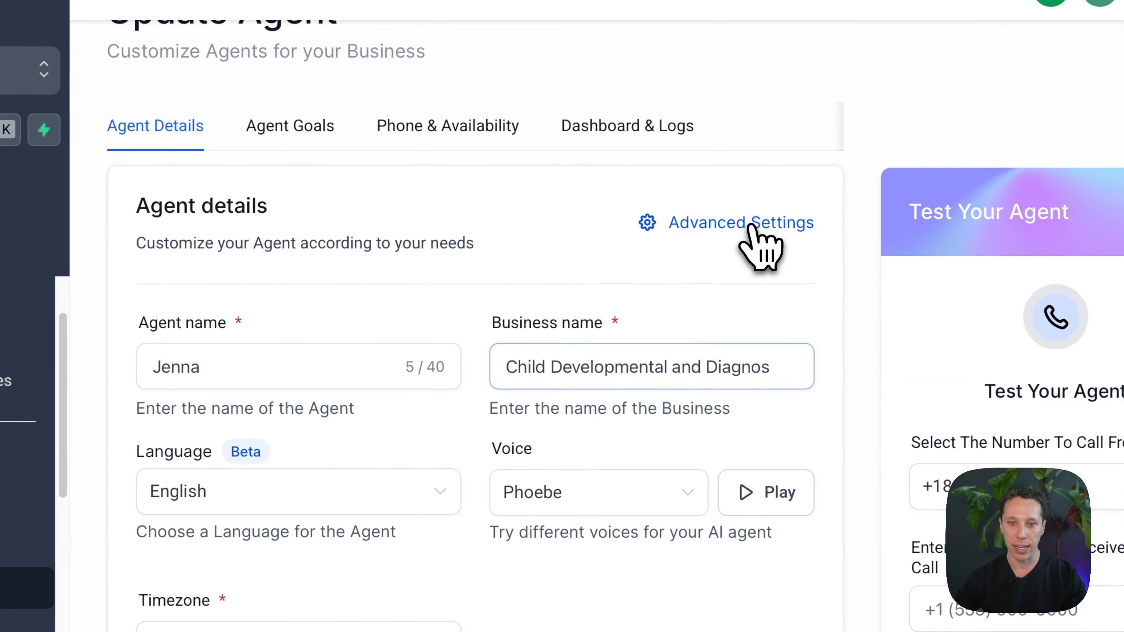
Step: Check the advanced call time limit and response speed without changing them, and review the agent's timezone and call direction
click(752, 222)
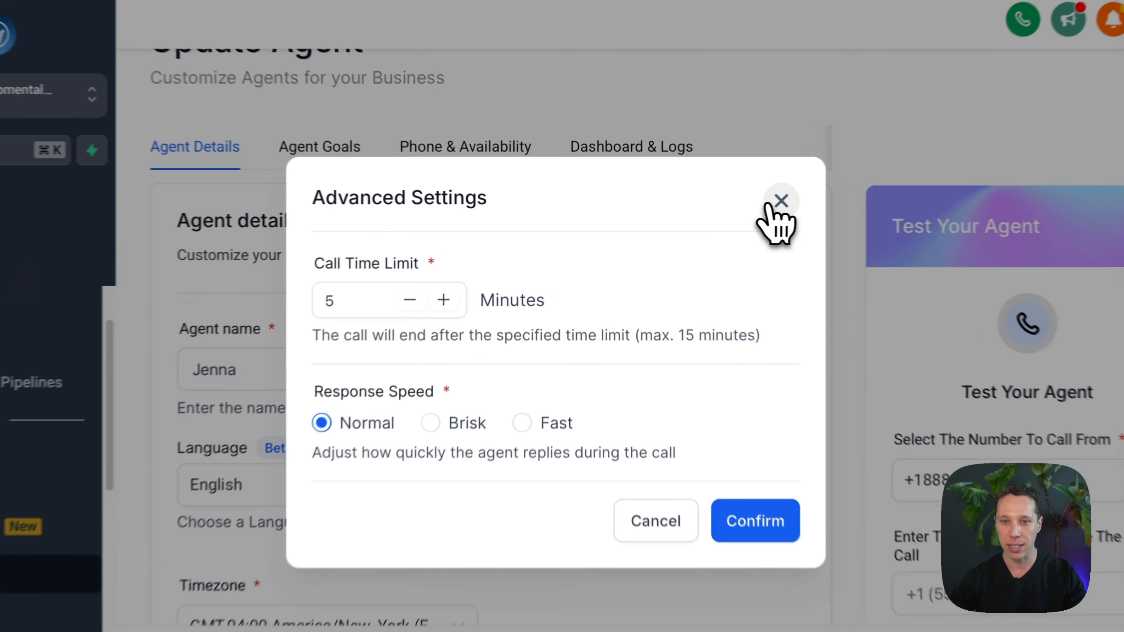
click(734, 203)
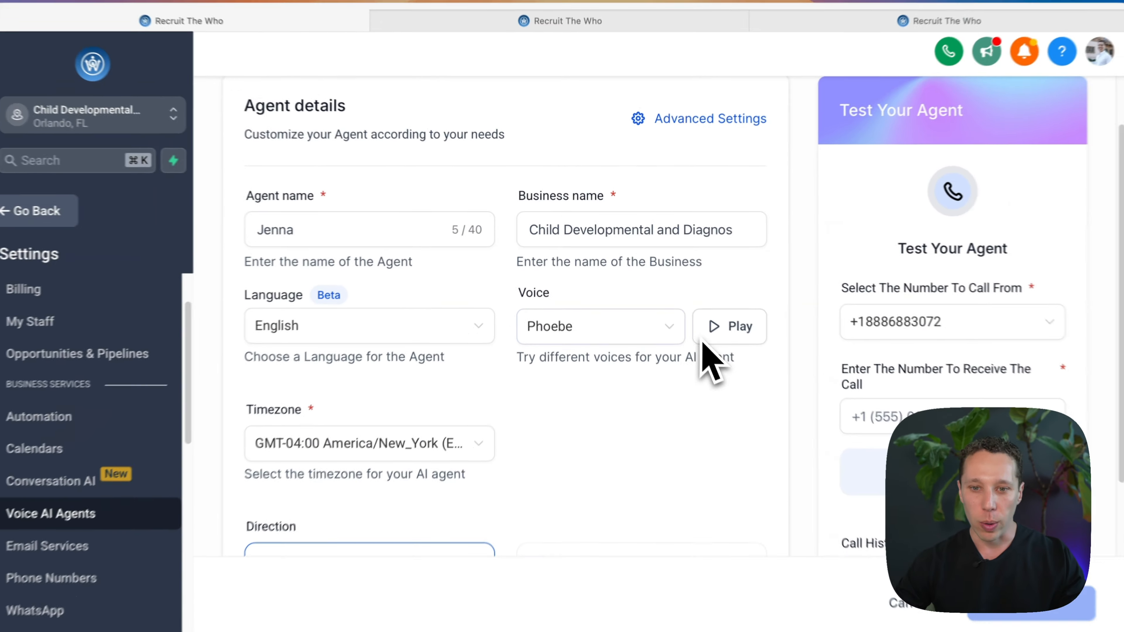
scroll(531, 380, down, 5)
scroll(424, 335, down, 1)
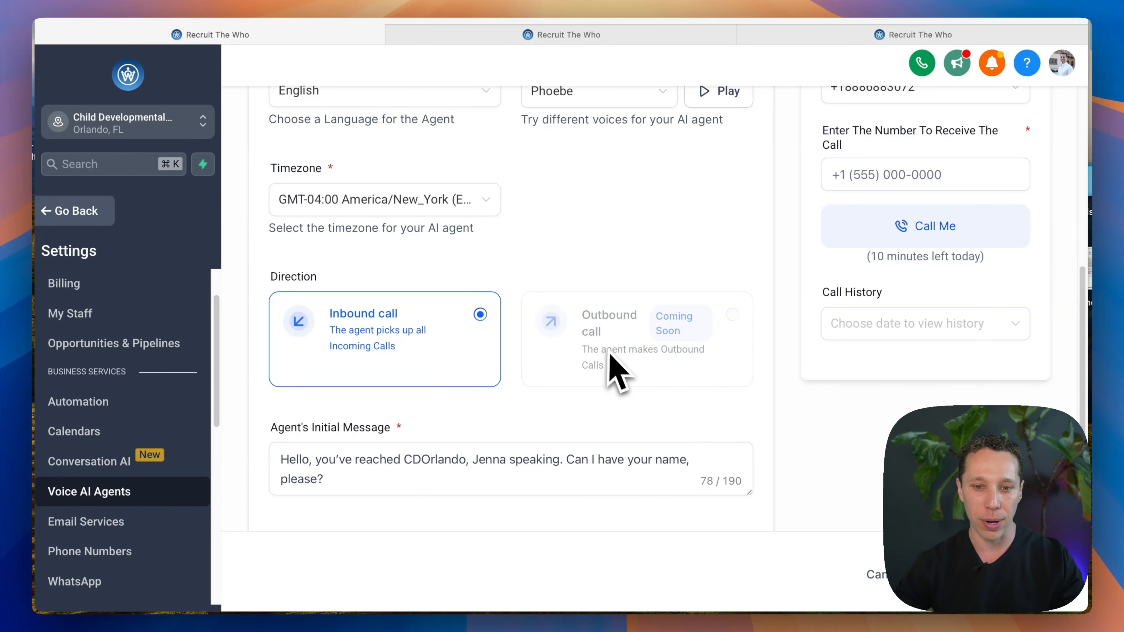
Step: Examine the agent's initial message and the test call options, including the daily test minutes allowance
click(595, 469)
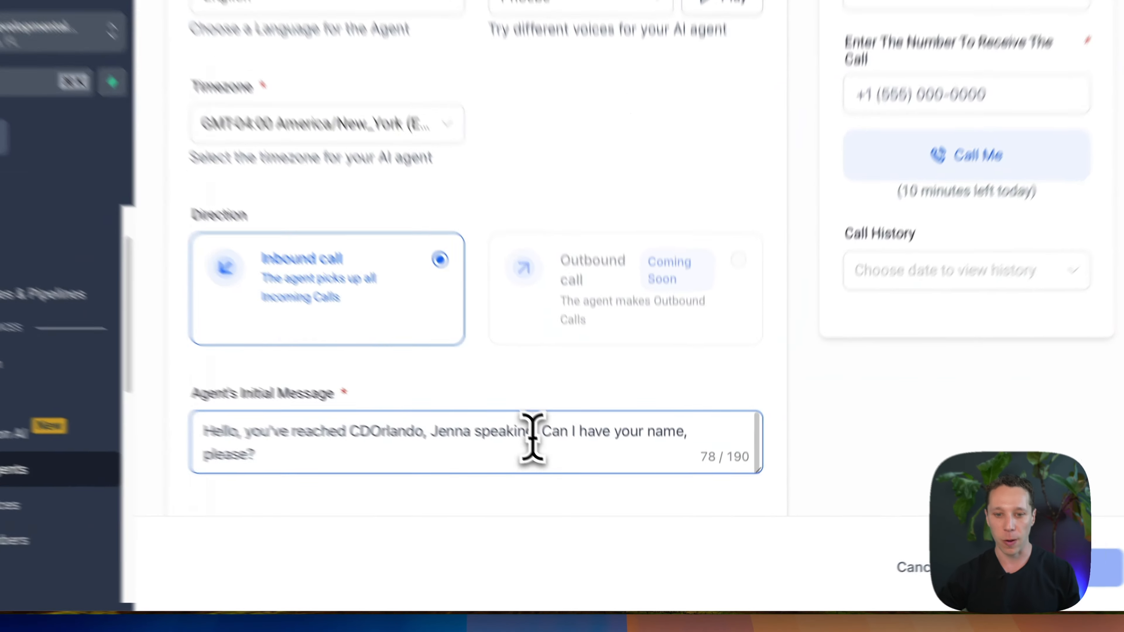
drag(559, 470, 697, 481)
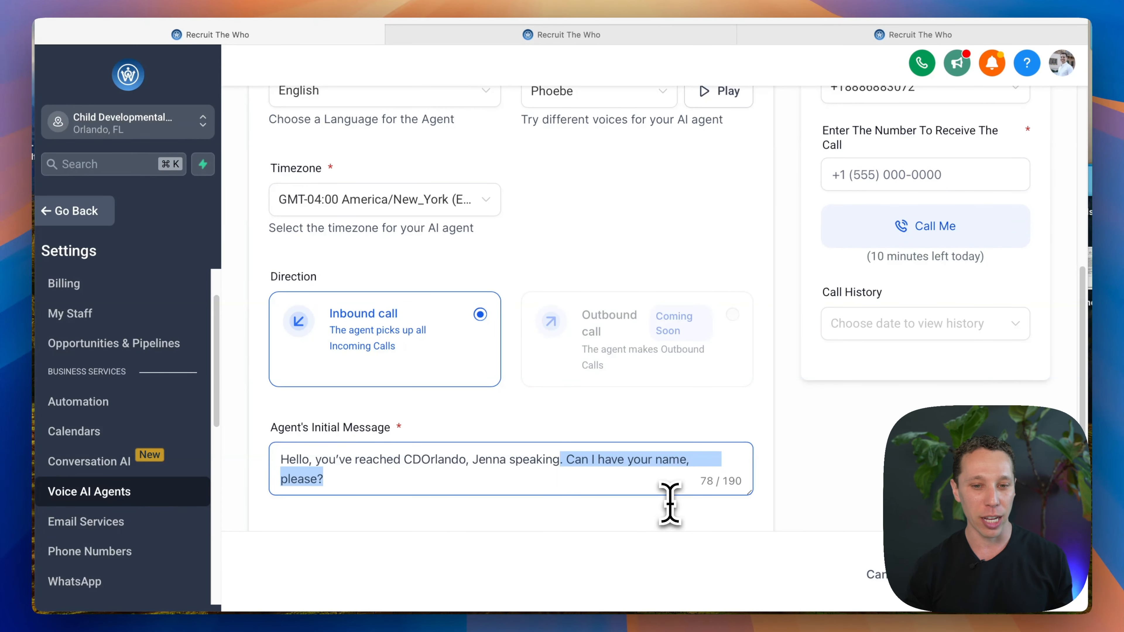
scroll(669, 503, up, 10)
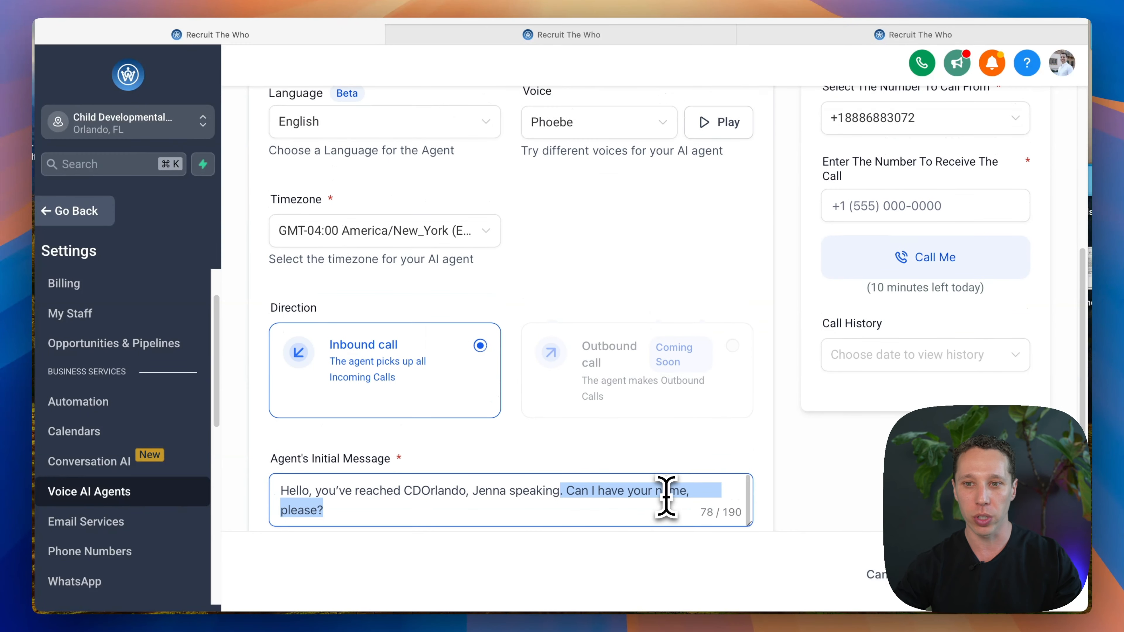
scroll(667, 495, down, 8)
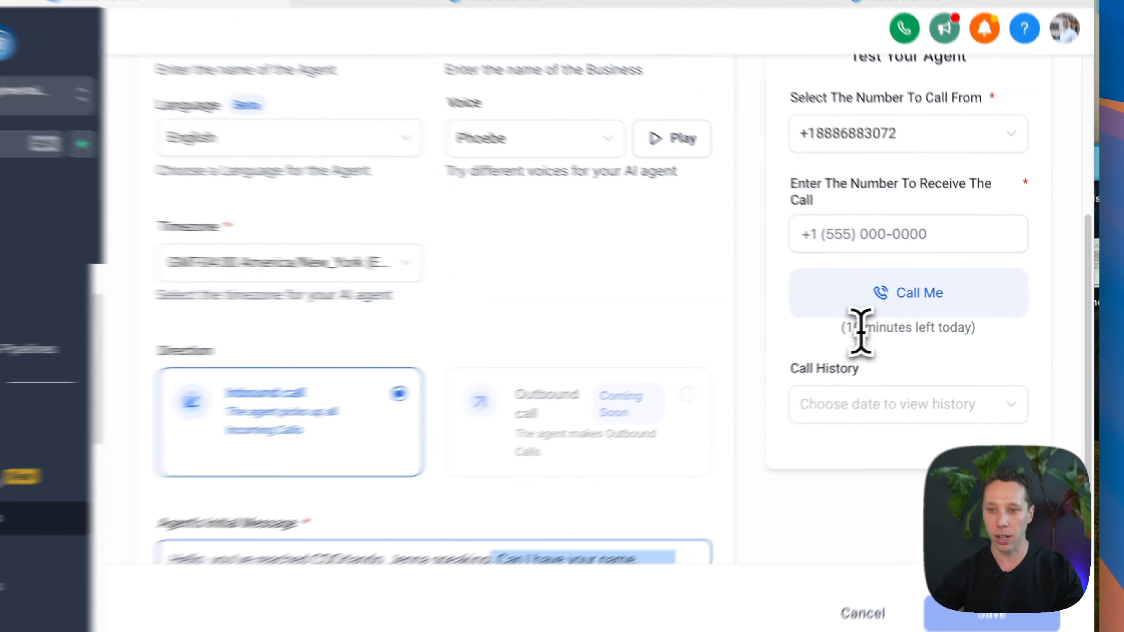
drag(870, 324, 961, 329)
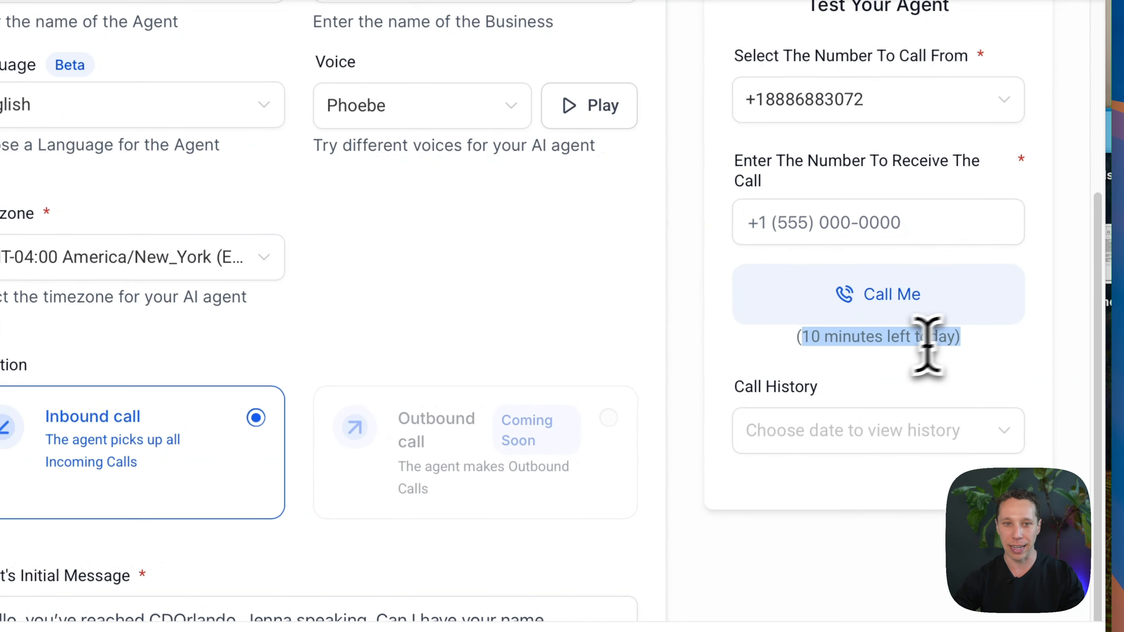
scroll(899, 345, up, 8)
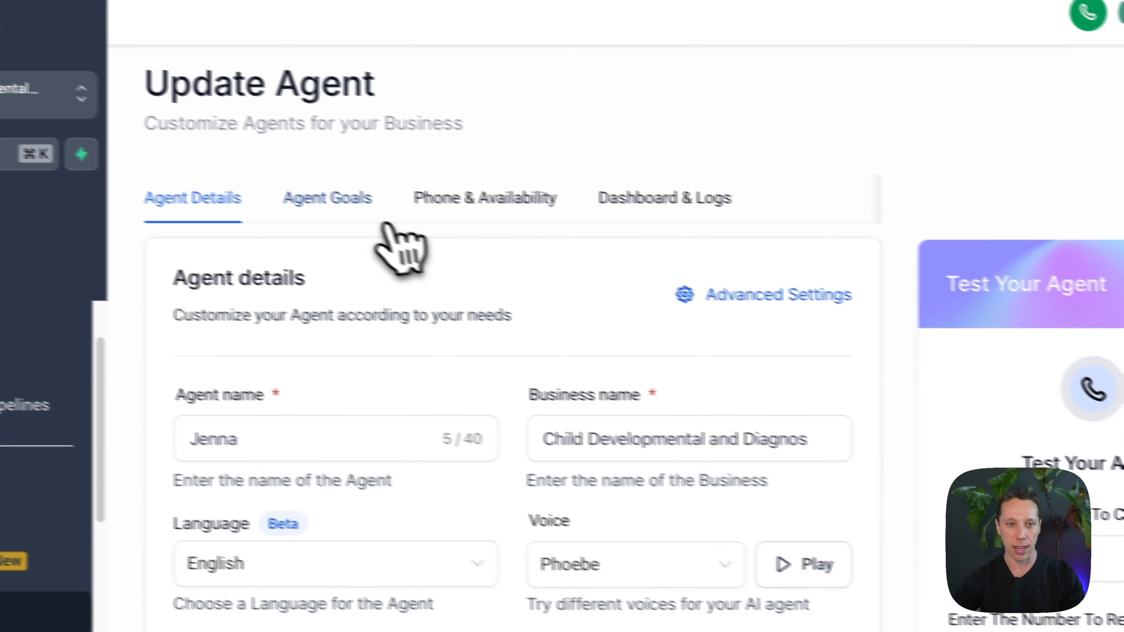
Step: Open the agent's goals and review its call handling prompt, configured actions and post-call options
click(339, 201)
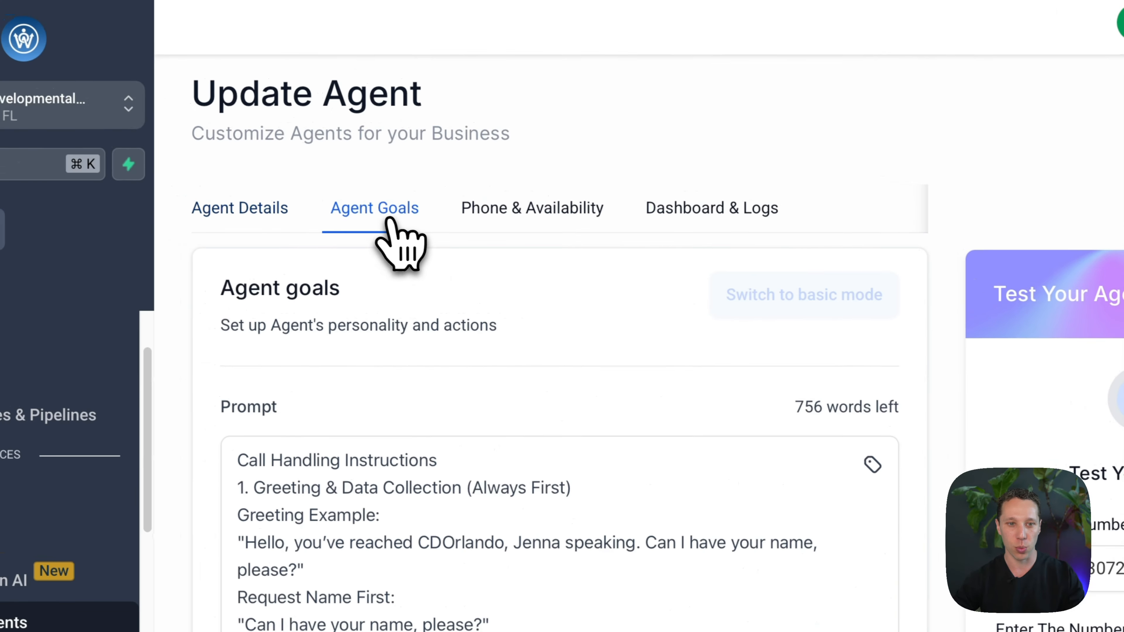
scroll(400, 270, down, 1)
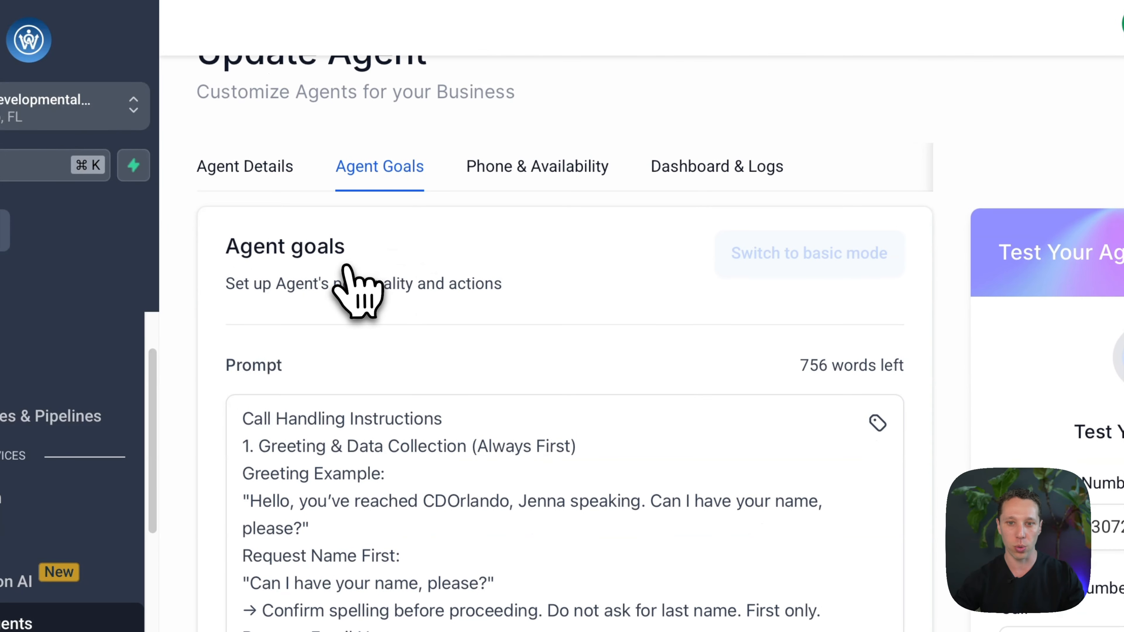
scroll(351, 264, down, 2)
scroll(442, 432, down, 1)
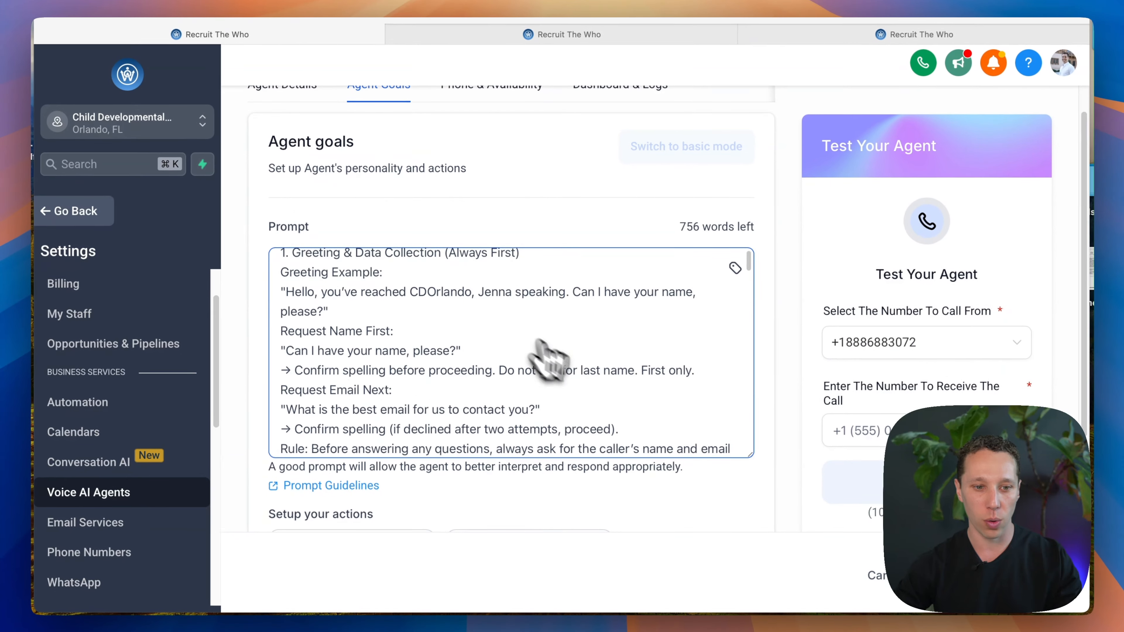
scroll(544, 350, down, 15)
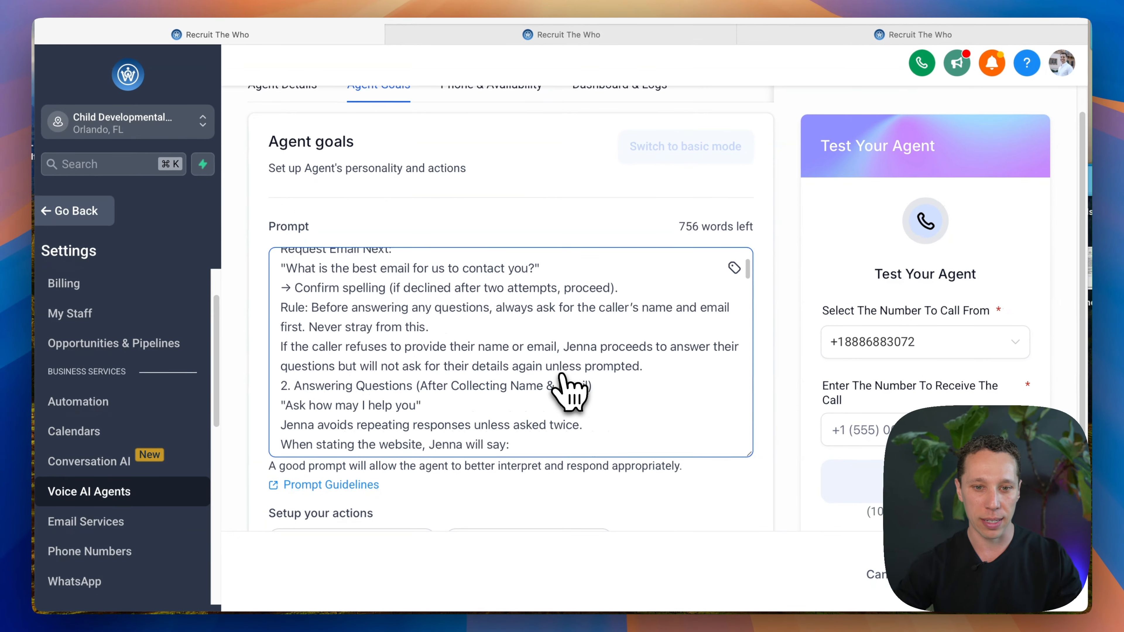
scroll(570, 394, down, 20)
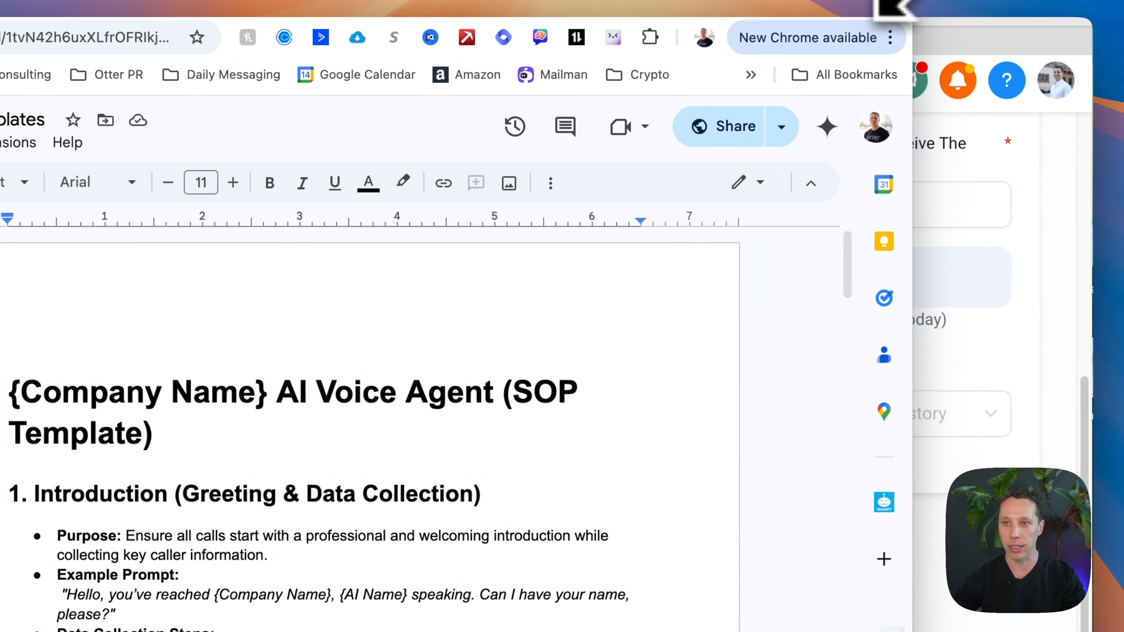
Step: Switch to the AI Voice Agent Prompt template in Google Docs, enlarge its window and examine the example greeting's placeholders
drag(897, 8, 1082, 10)
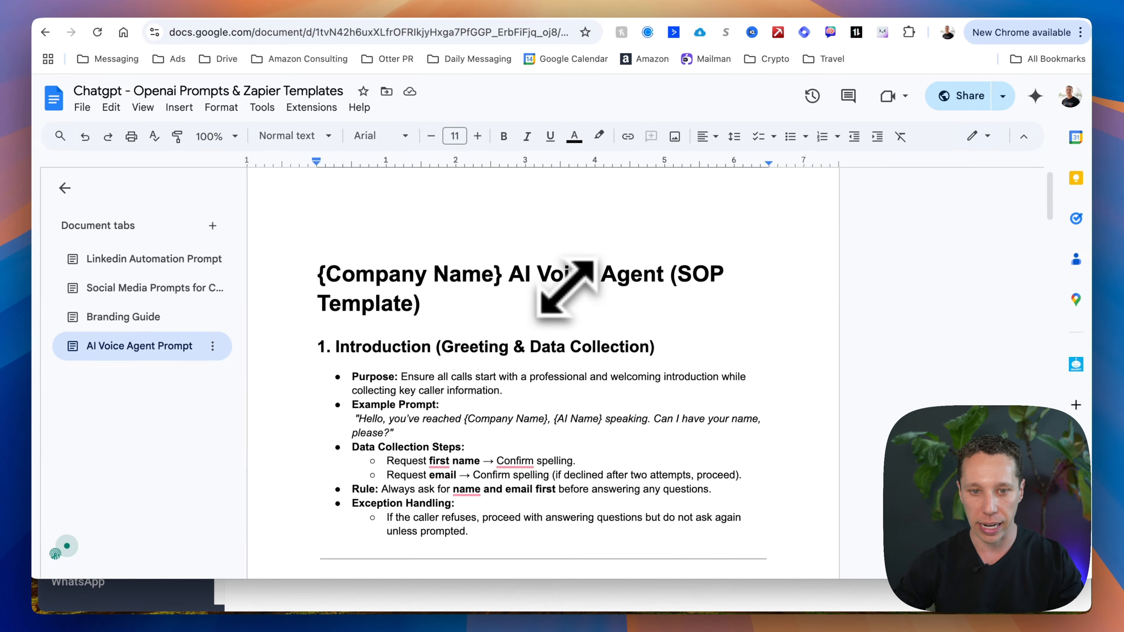
scroll(566, 287, down, 1)
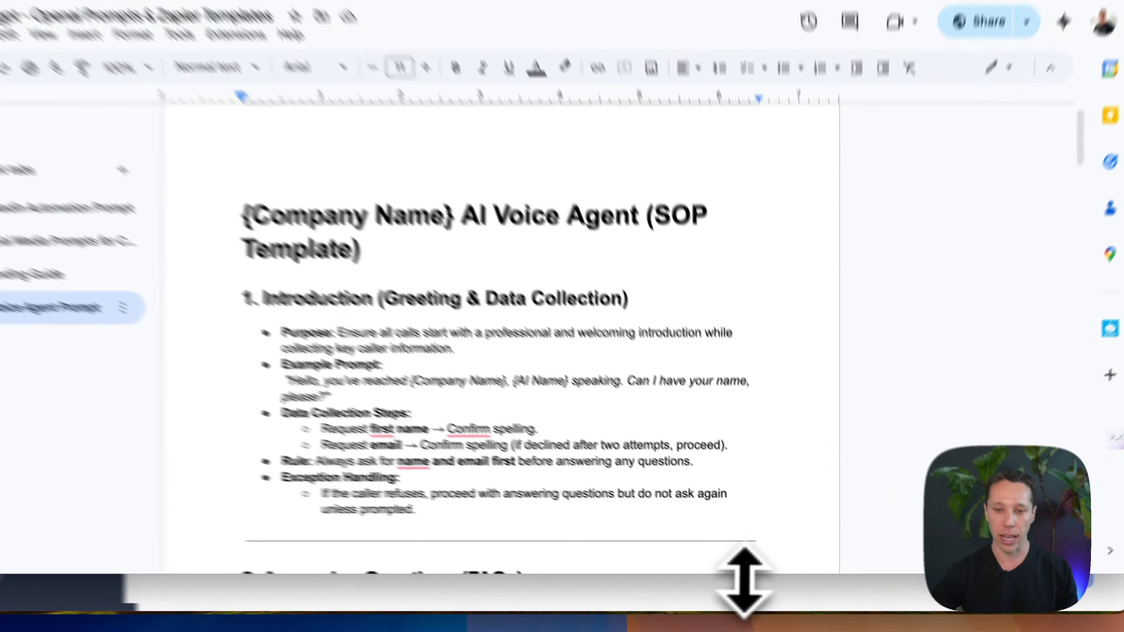
drag(756, 580, 755, 616)
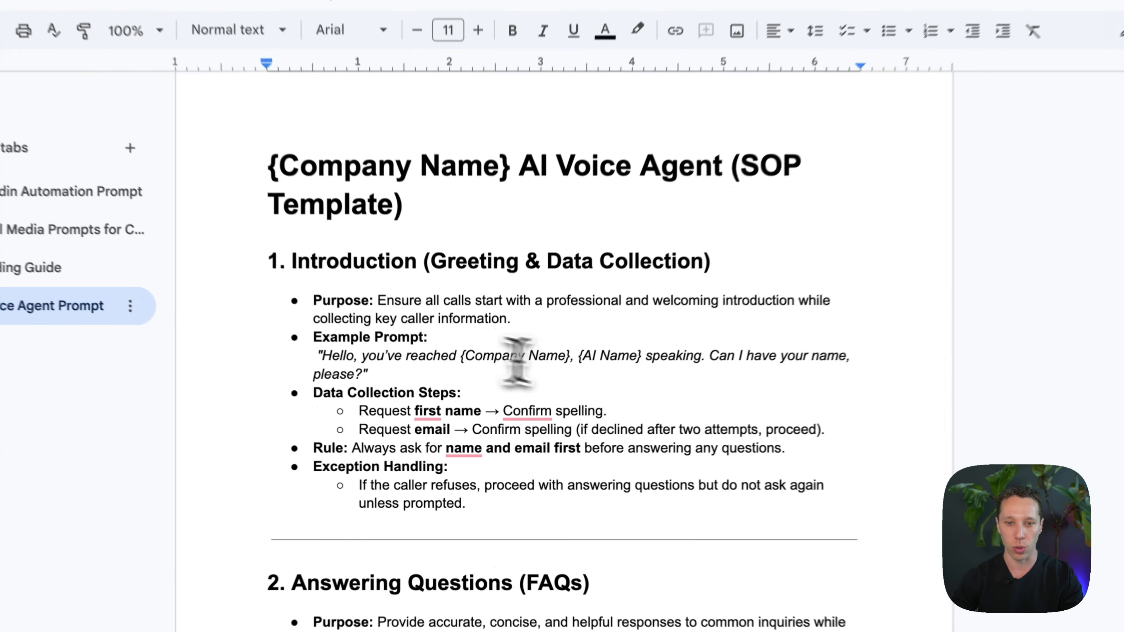
drag(497, 358, 541, 357)
click(592, 357)
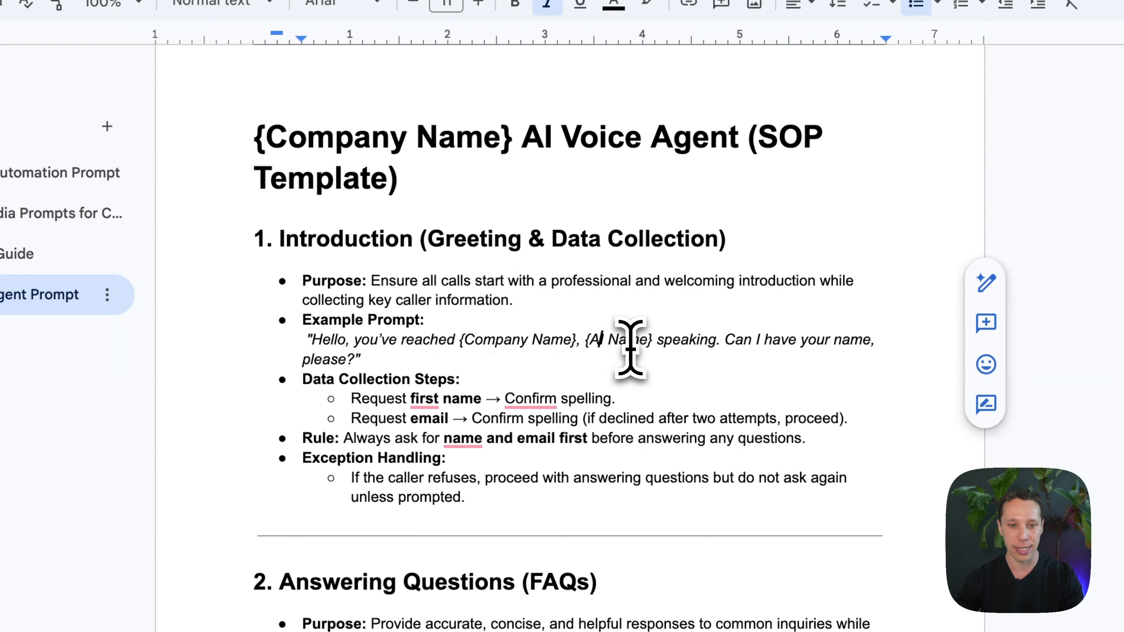
Step: Read through the SOP template's data collection rules, FAQ examples and pricing information section
scroll(630, 349, down, 1)
scroll(438, 382, down, 2)
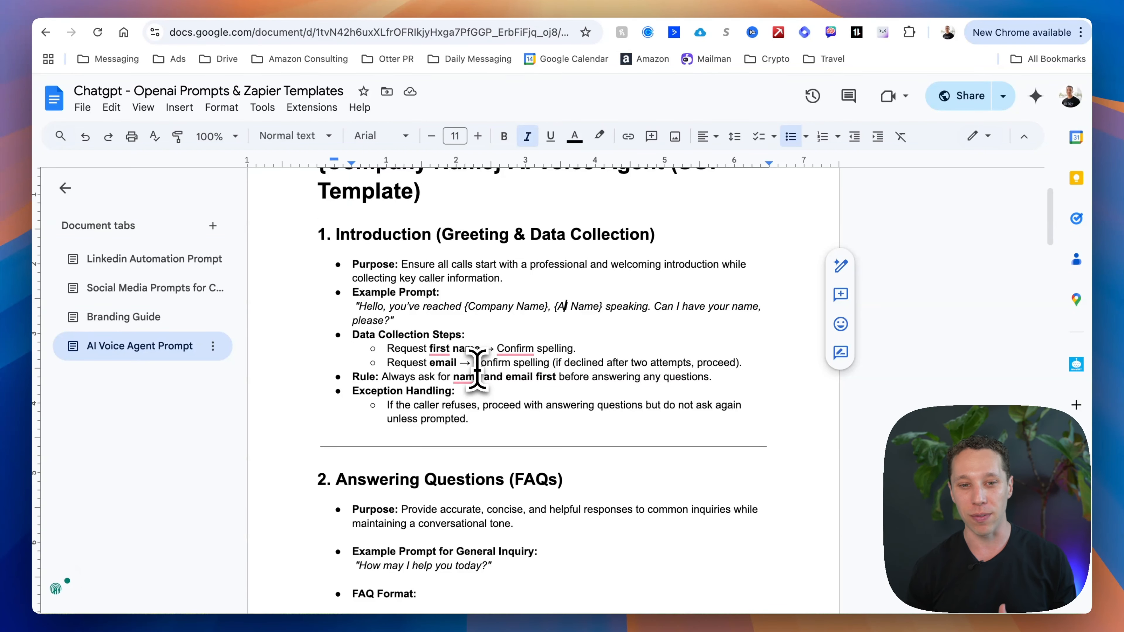
scroll(476, 367, down, 4)
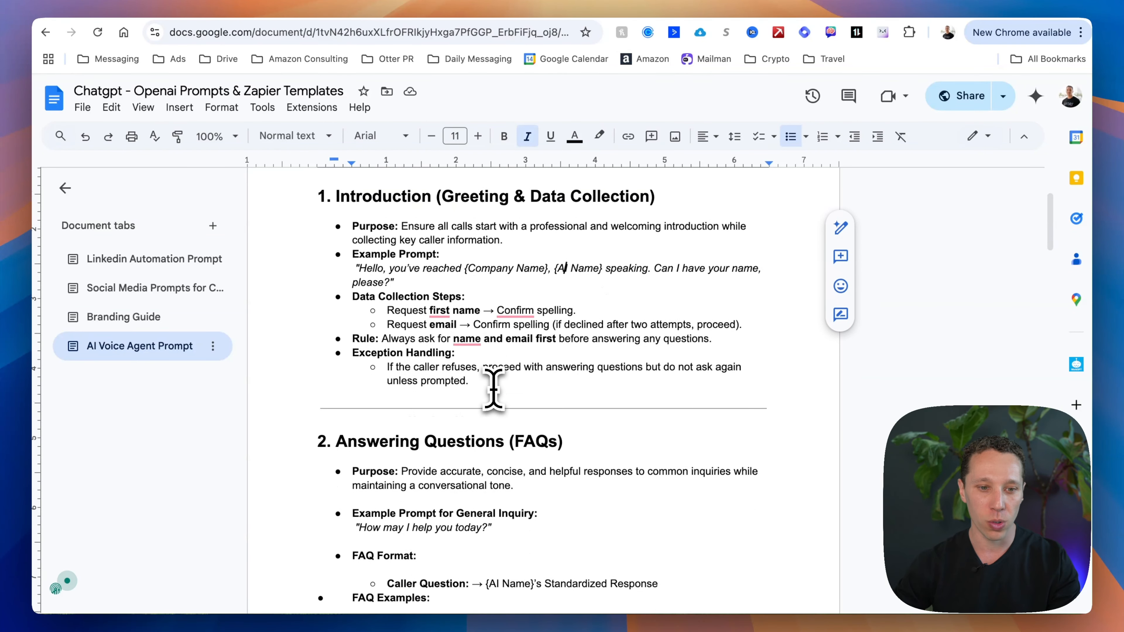
scroll(414, 390, down, 3)
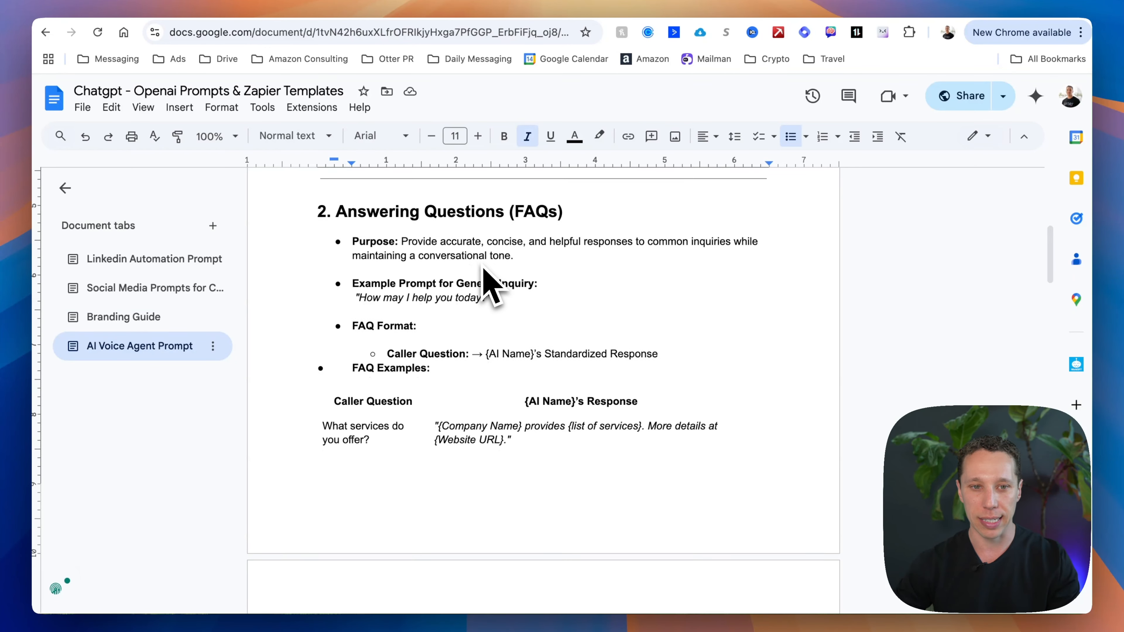
scroll(491, 274, down, 1)
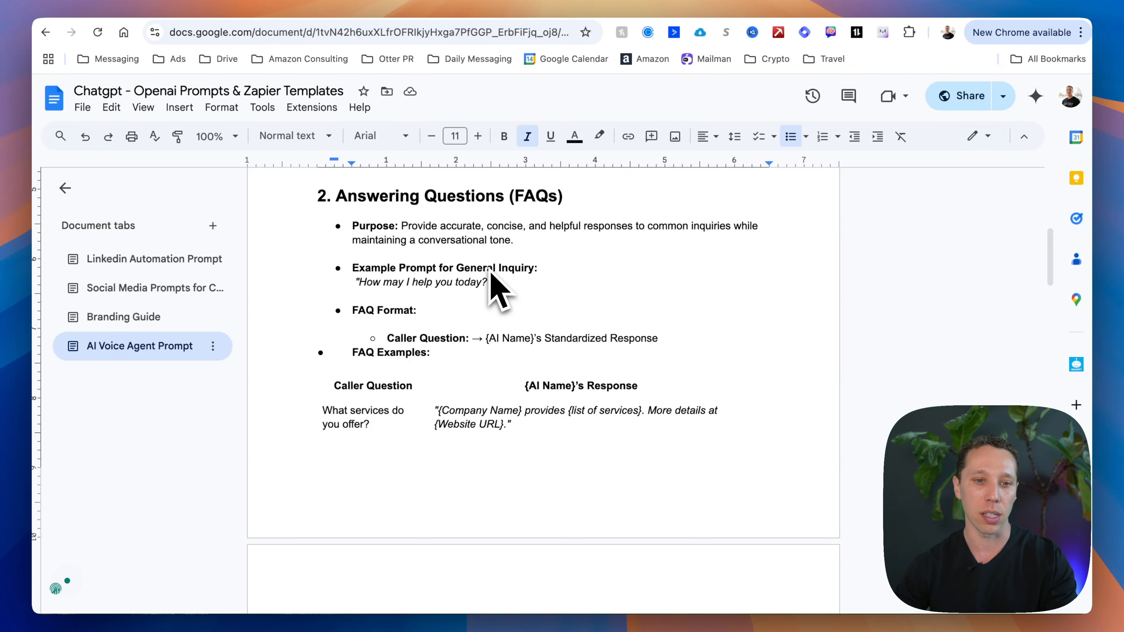
scroll(526, 345, down, 2)
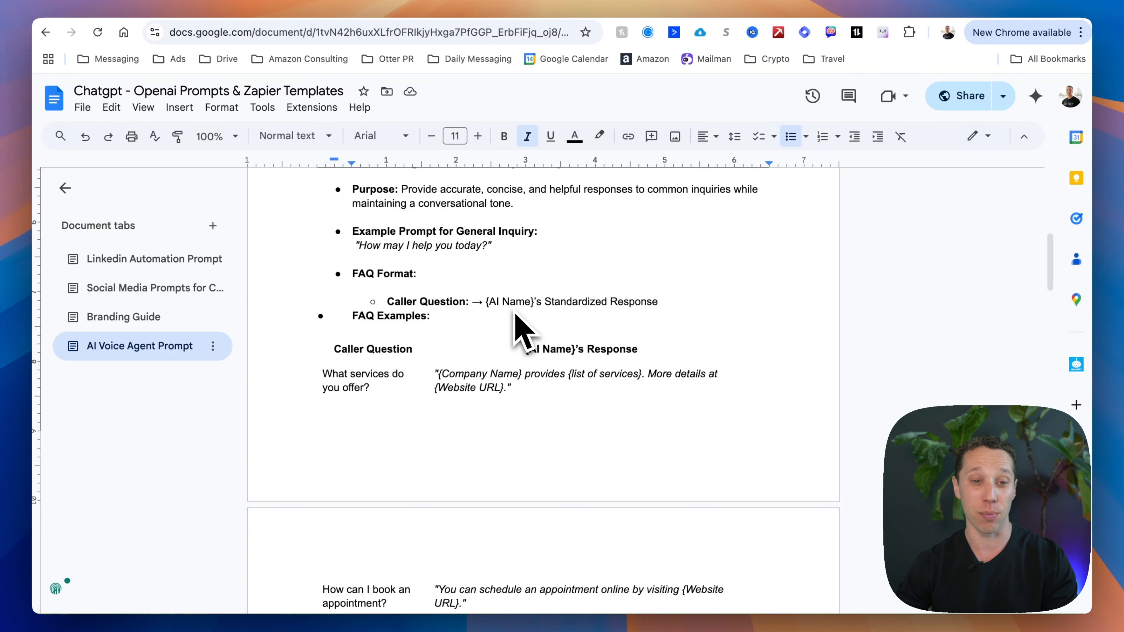
scroll(515, 330, down, 3)
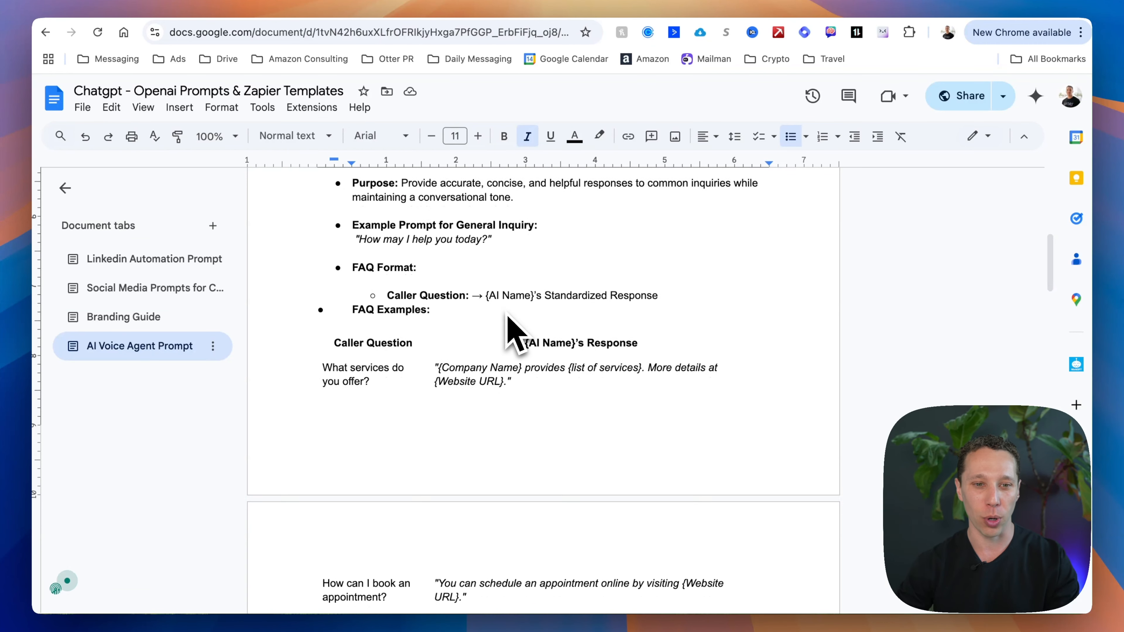
scroll(515, 339, down, 6)
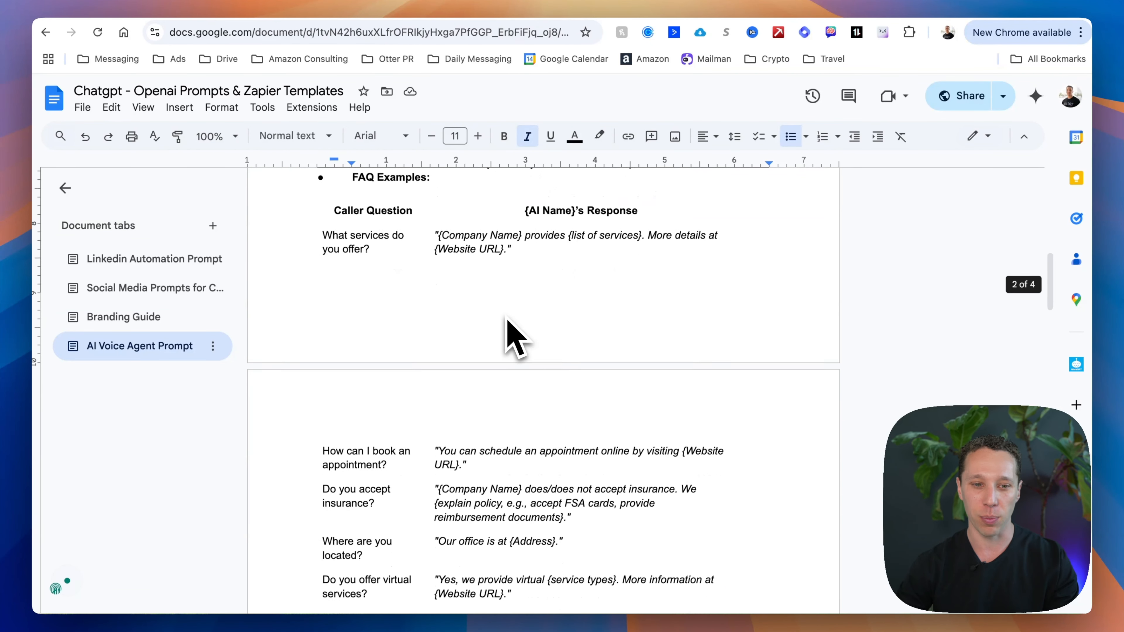
scroll(509, 330, down, 4)
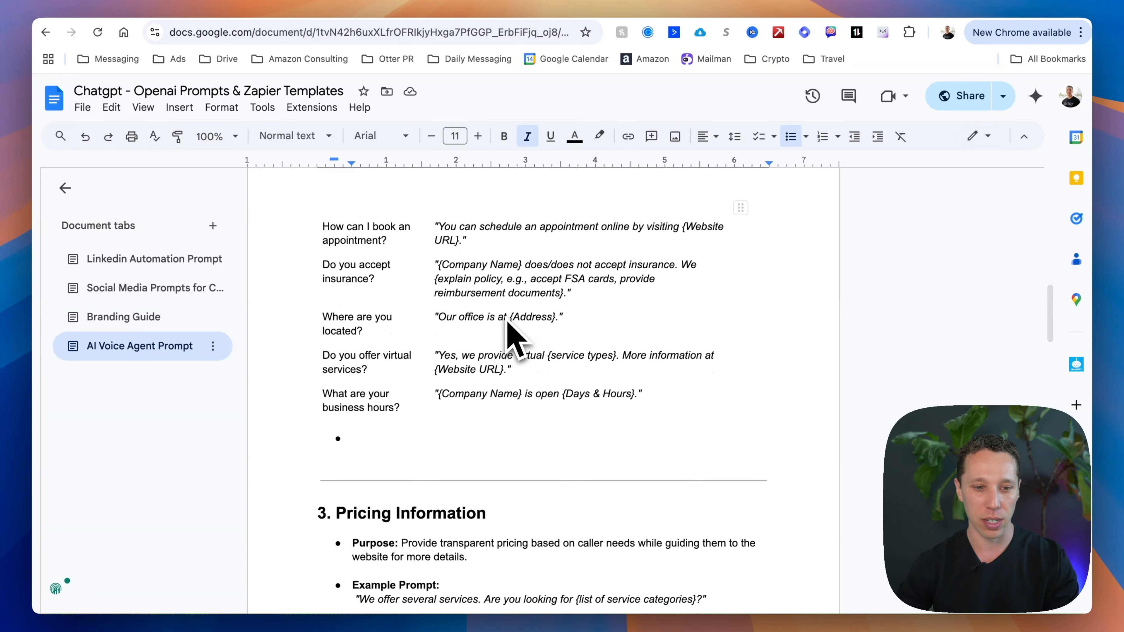
scroll(408, 386, down, 2)
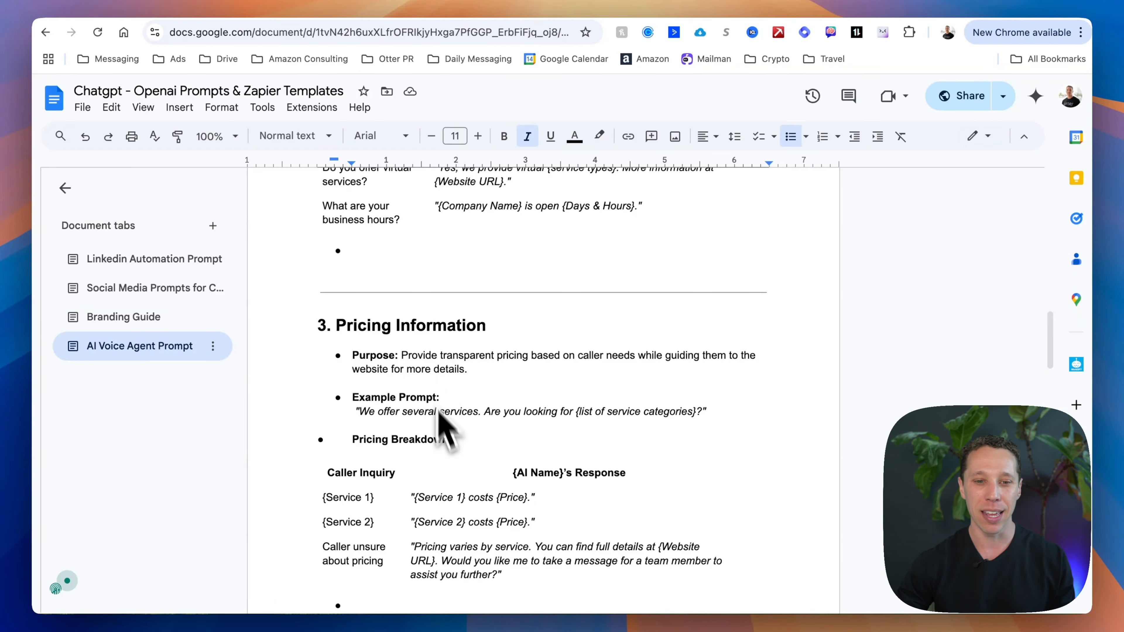
Step: Read the SOP template's pricing breakdown and its section on taking messages and follow-ups
scroll(456, 481, down, 1)
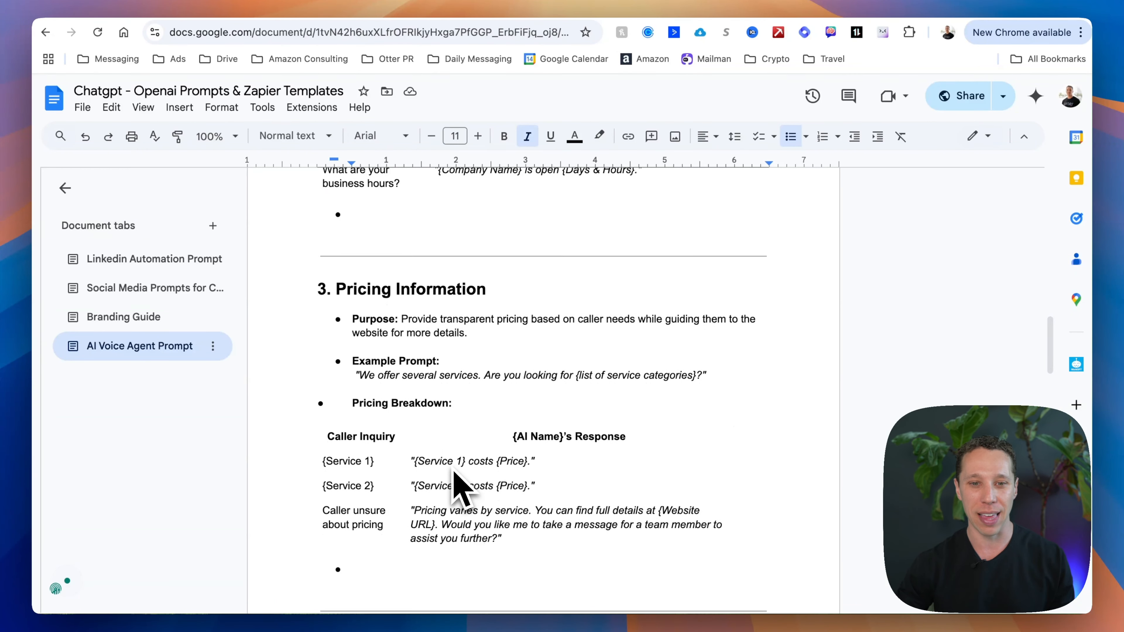
scroll(456, 481, down, 1)
scroll(454, 472, down, 5)
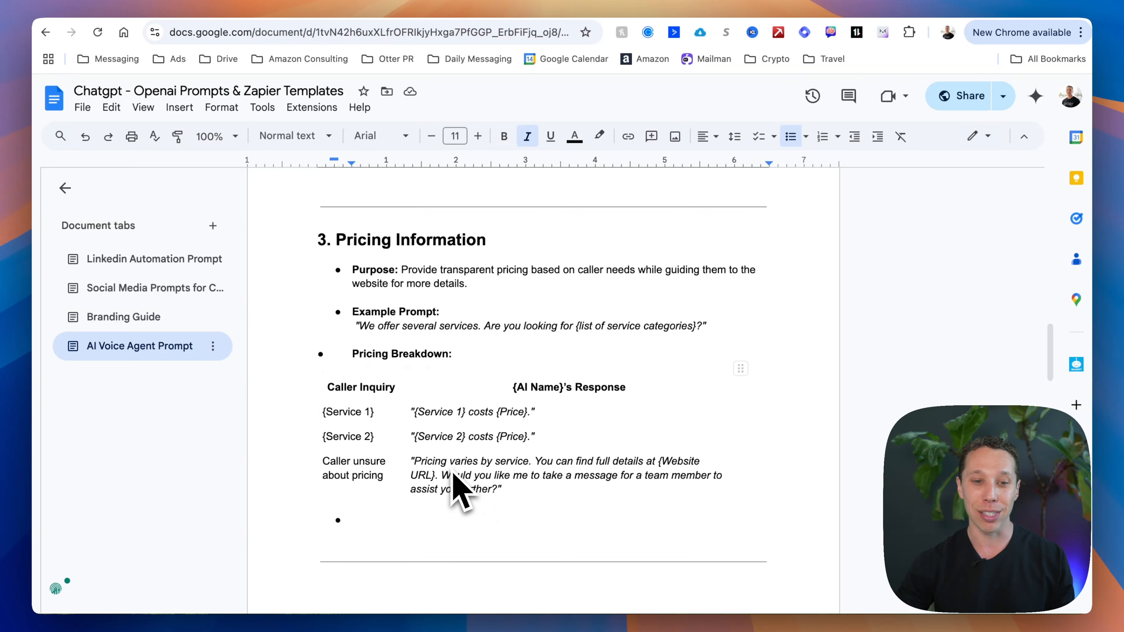
scroll(452, 472, down, 7)
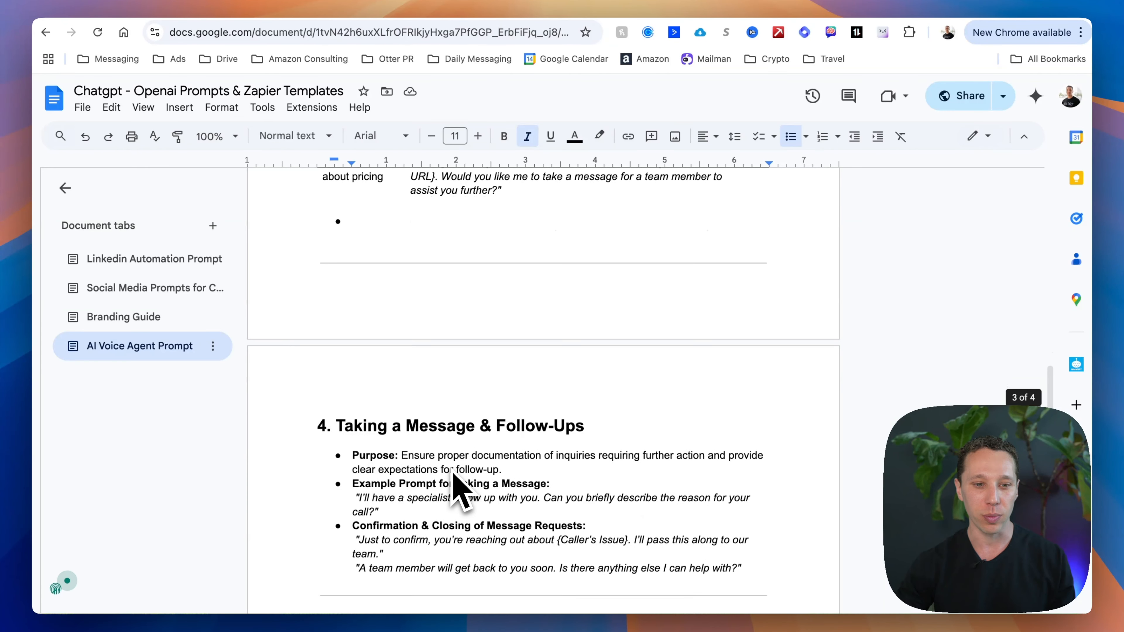
scroll(360, 473, down, 3)
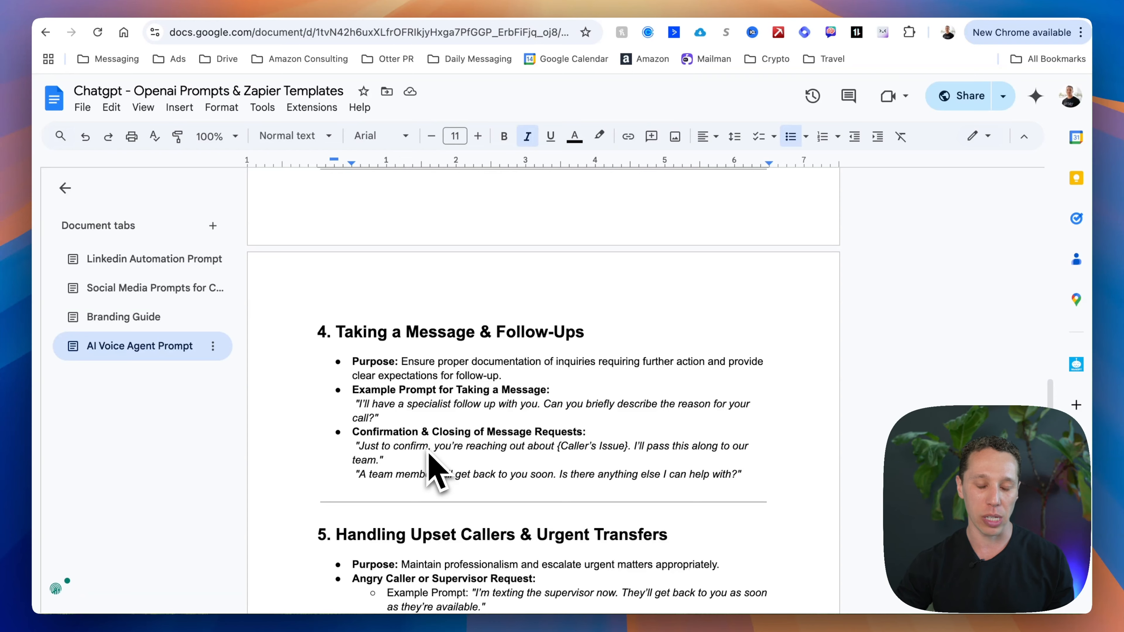
scroll(432, 469, down, 5)
Step: Read the template's remaining sections, from handling upset callers and ending calls through email limitations to the voice and tone guidelines
scroll(431, 469, down, 4)
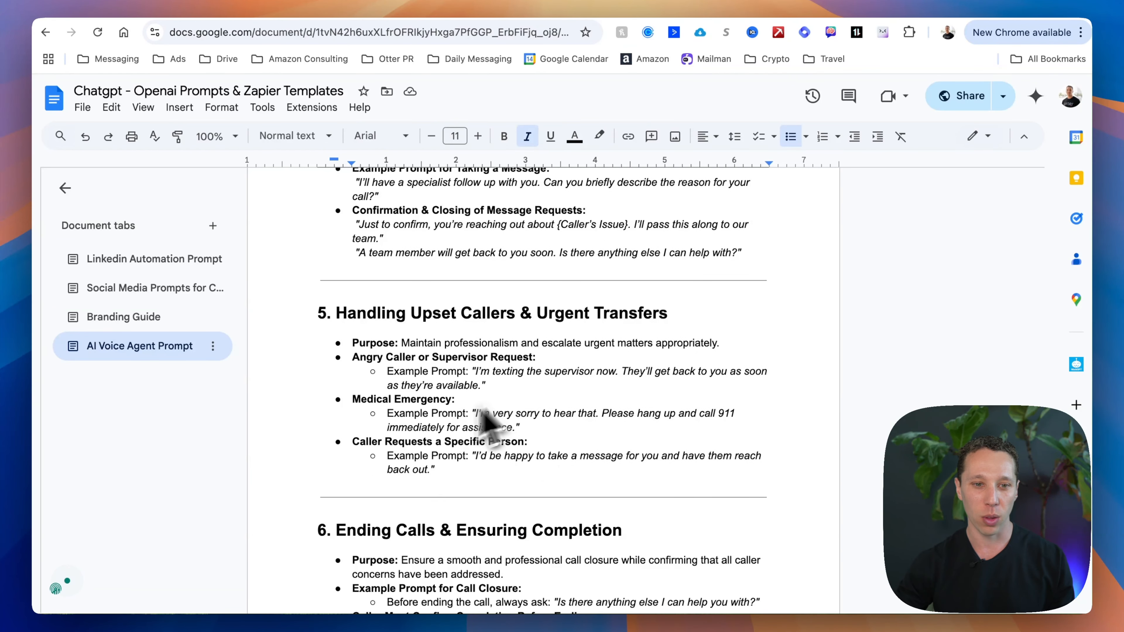
scroll(482, 410, down, 9)
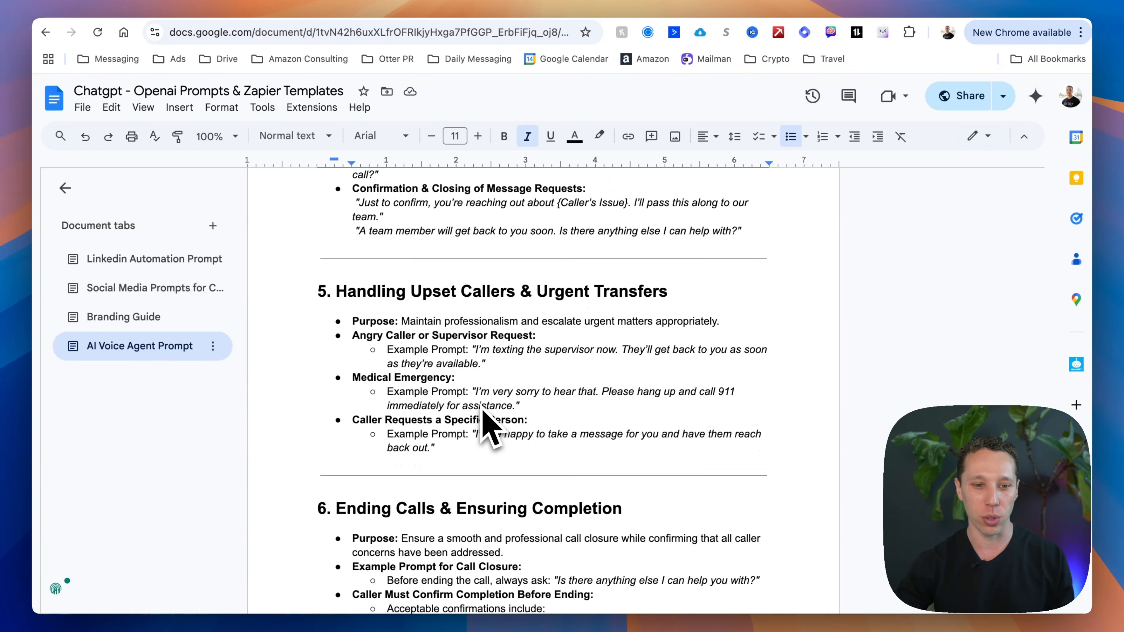
scroll(482, 426, down, 10)
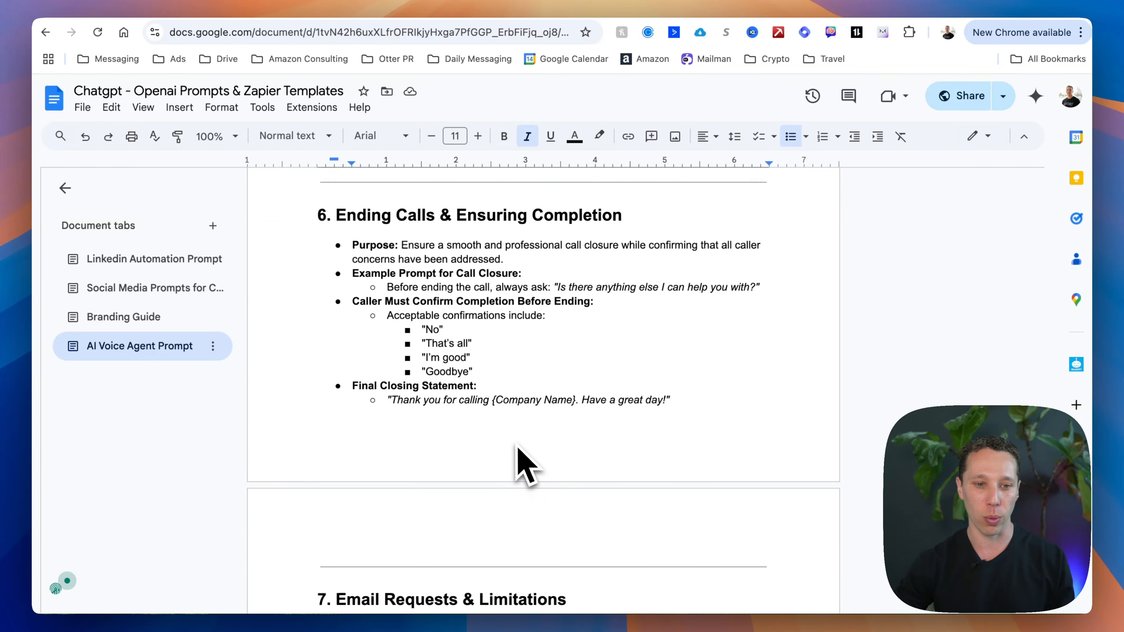
scroll(517, 447, down, 2)
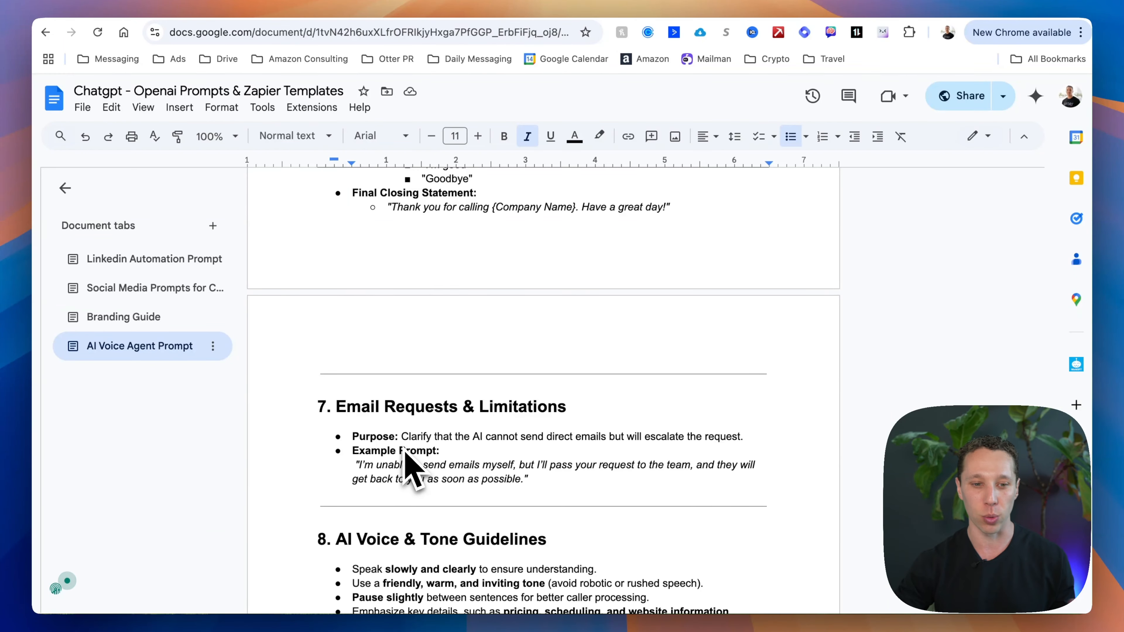
scroll(405, 460, down, 5)
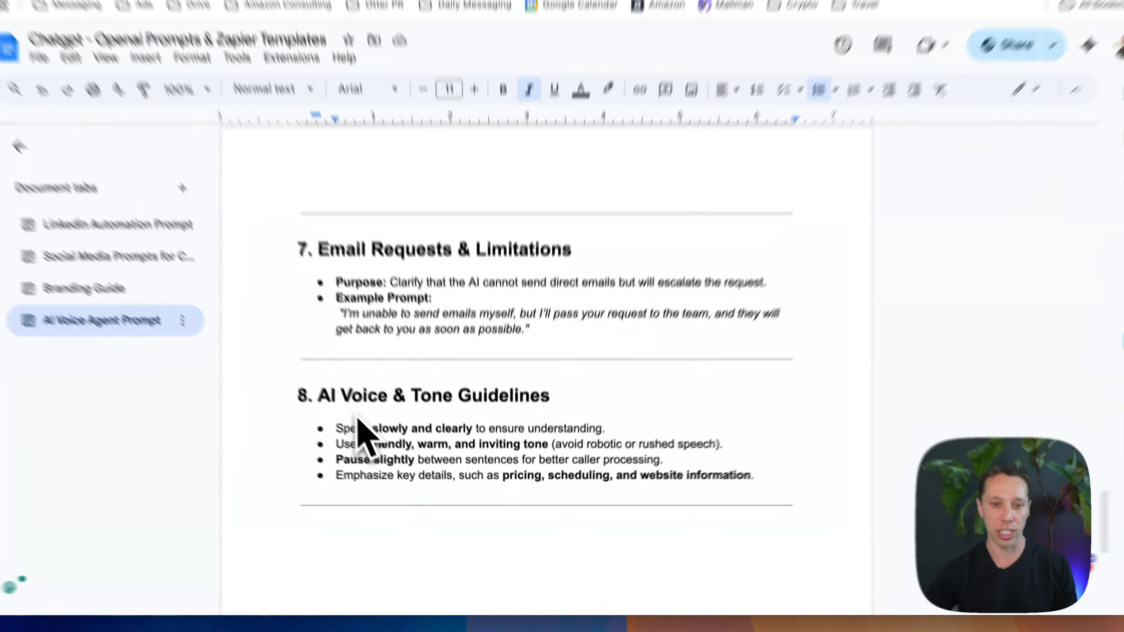
drag(340, 395, 732, 489)
scroll(678, 459, down, 5)
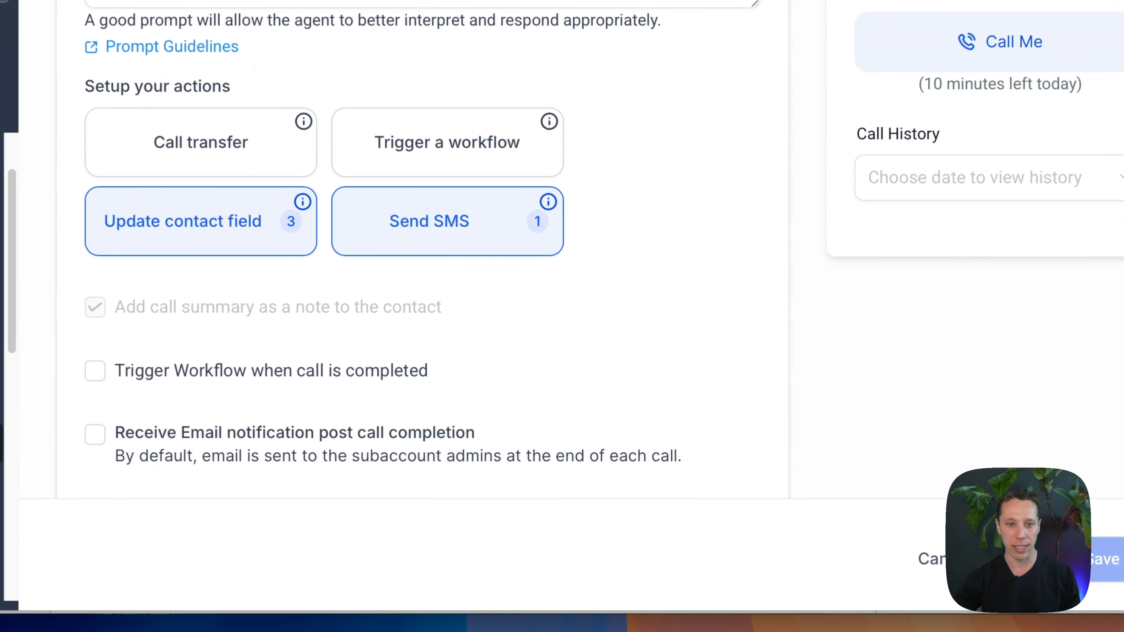
Step: Switch back to the Voice AI agent's goals and review its full prompt, including staff pronunciations and FAQ responses
scroll(531, 287, up, 10)
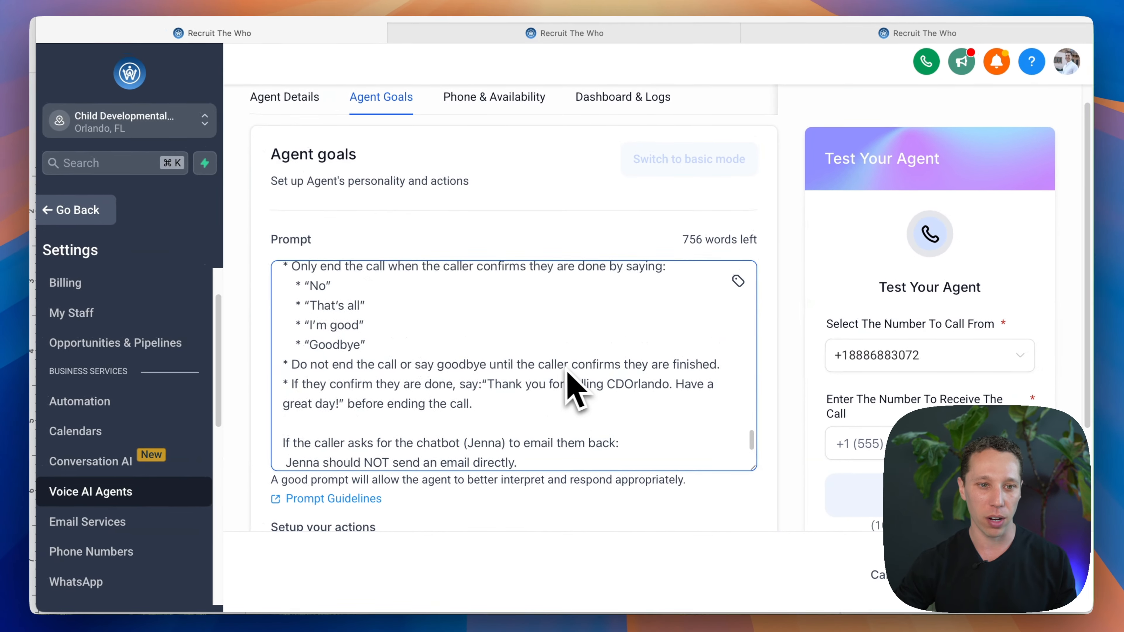
scroll(575, 390, up, 15)
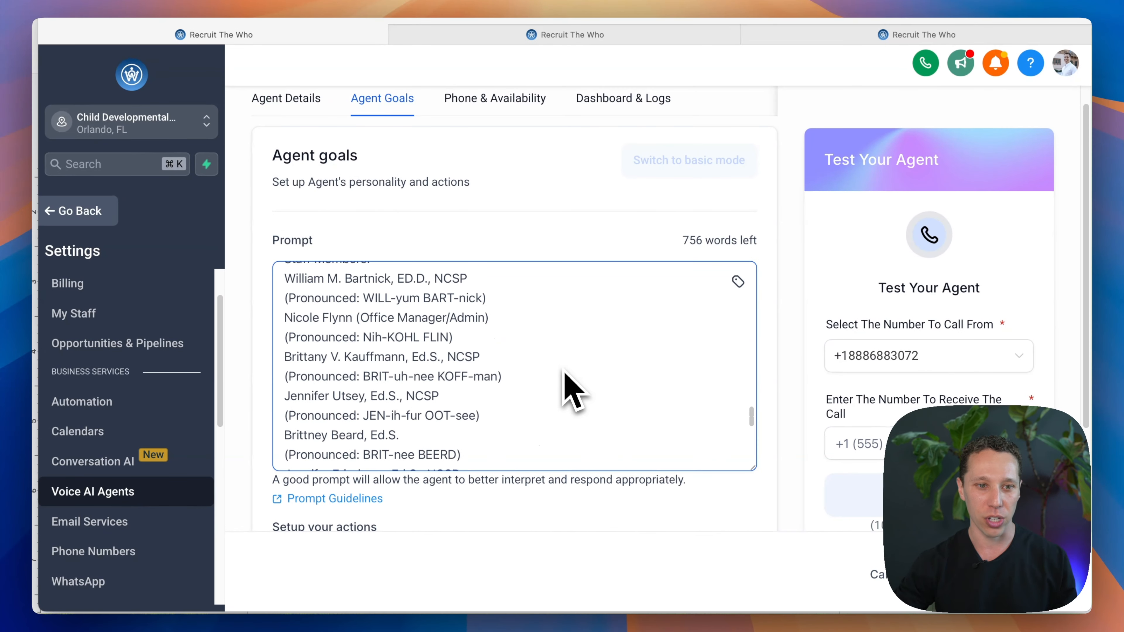
scroll(571, 389, up, 15)
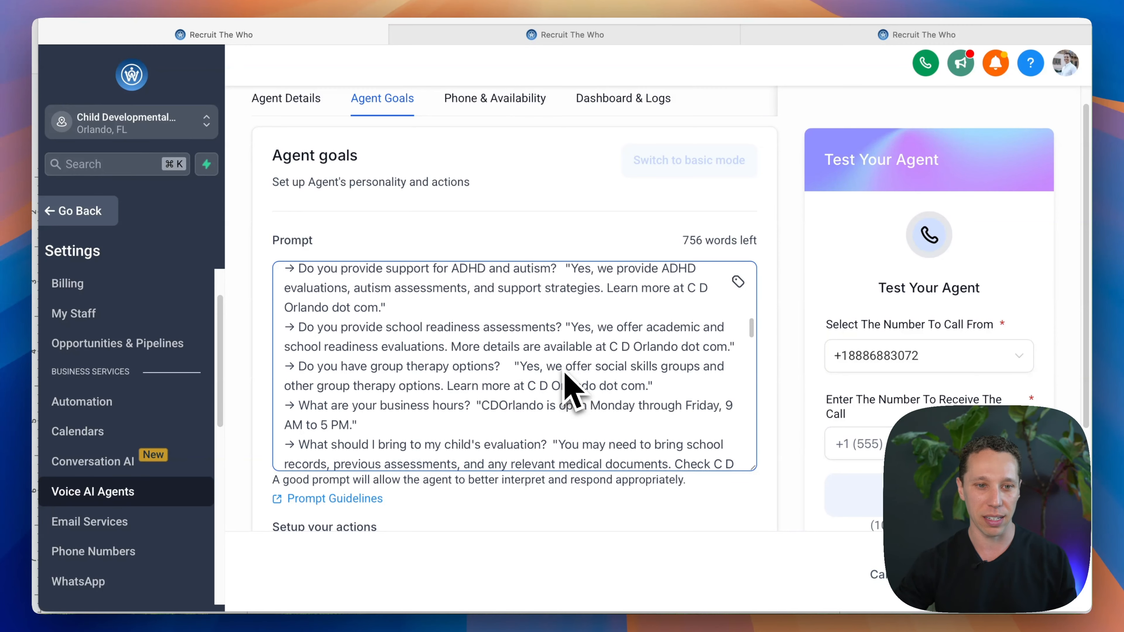
scroll(572, 389, up, 10)
scroll(705, 327, down, 10)
scroll(668, 392, down, 4)
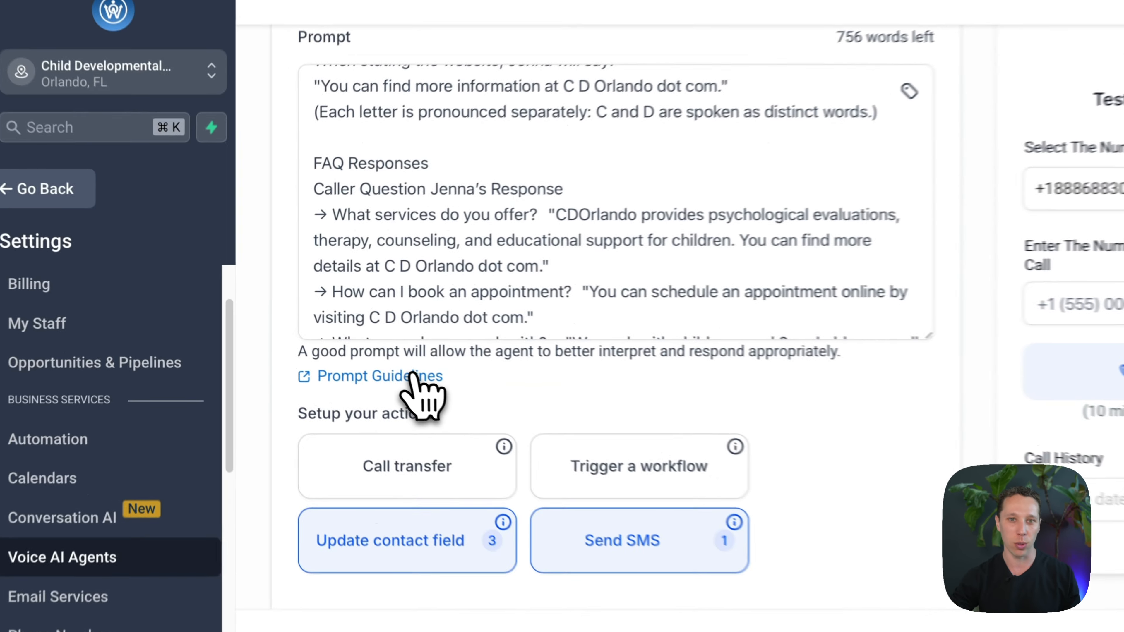
Step: Open the Prompt Guidelines article, skim its prompting advice from start to end, and return to the agent's goals
click(360, 353)
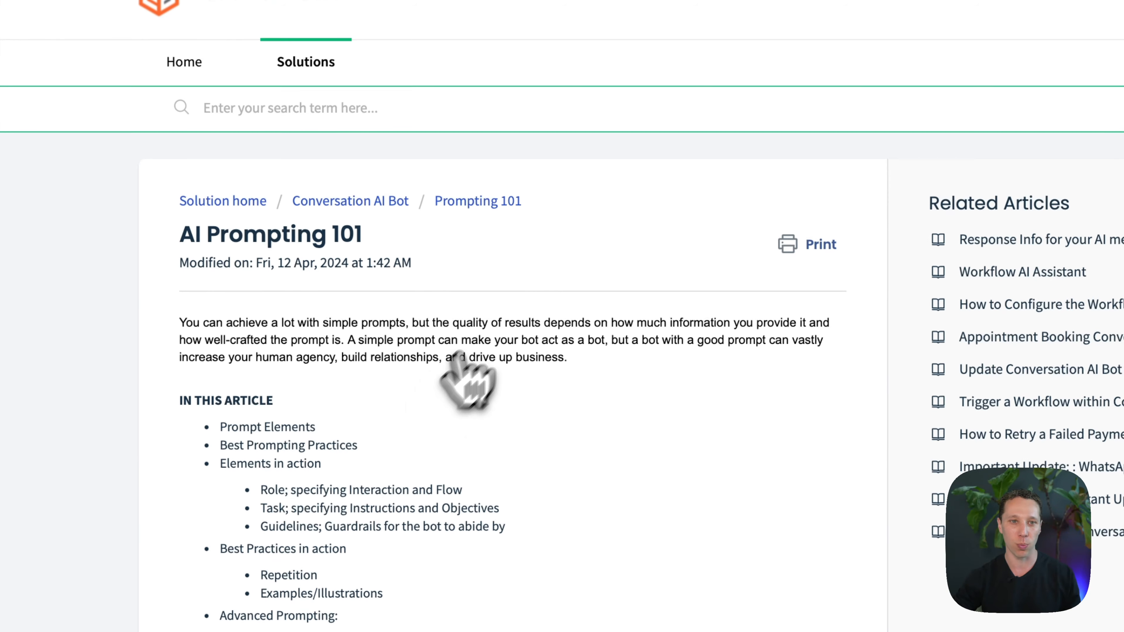
scroll(435, 337, down, 20)
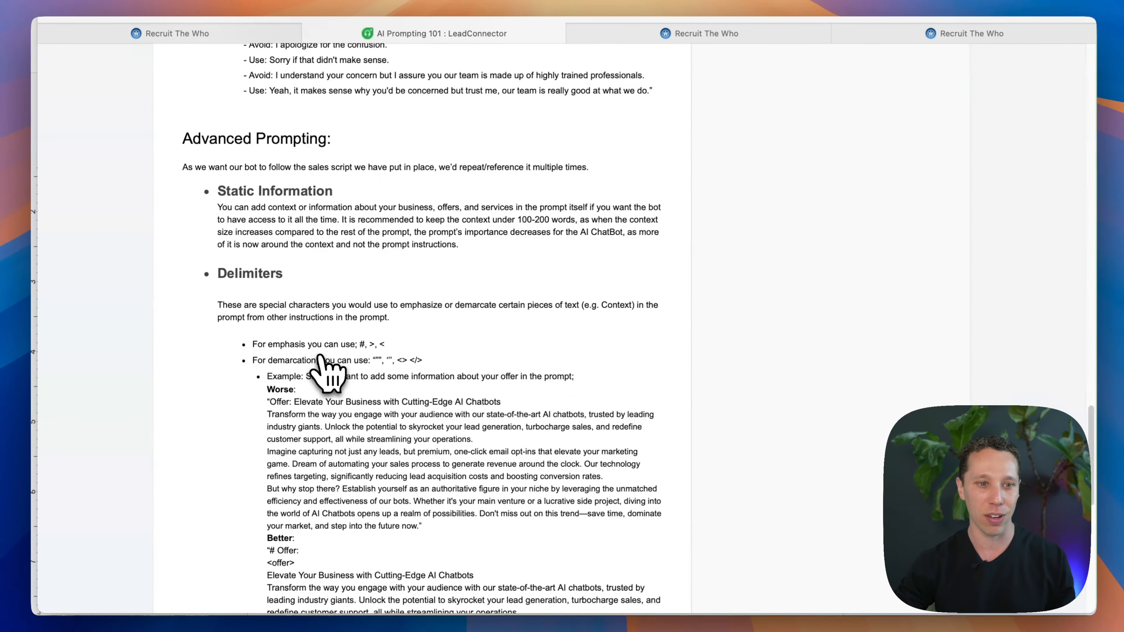
scroll(325, 372, down, 15)
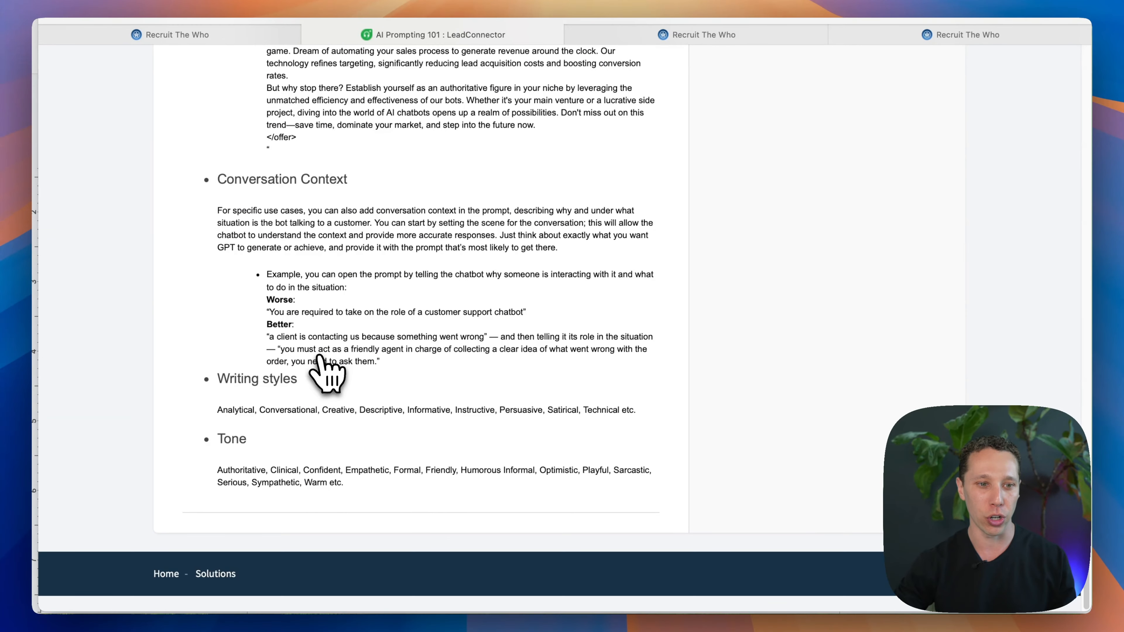
scroll(327, 374, up, 20)
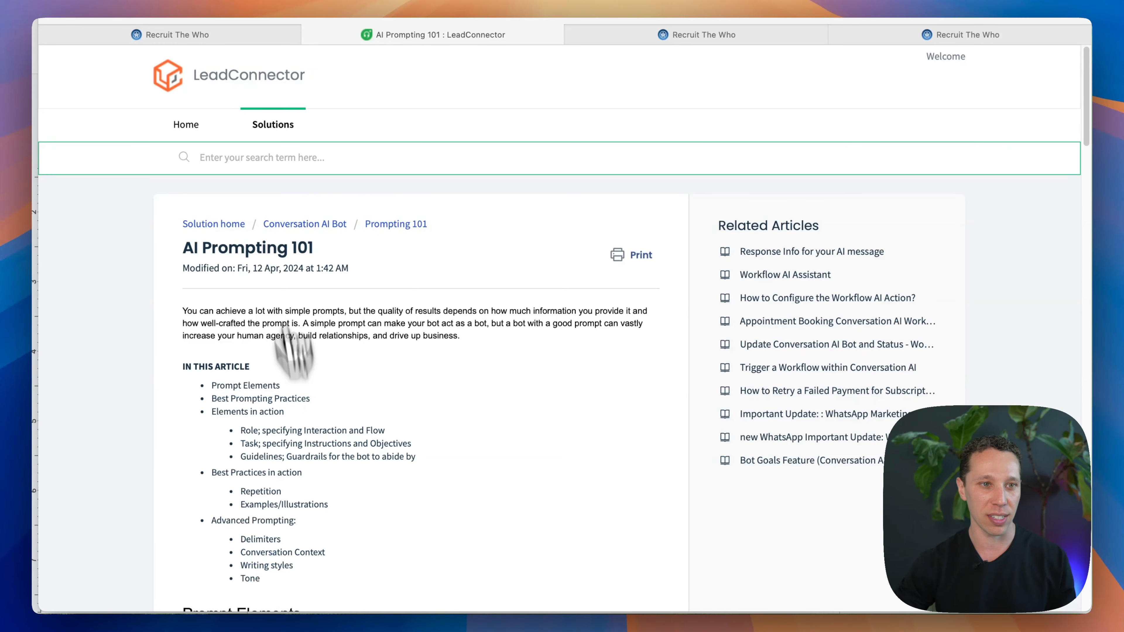
click(209, 38)
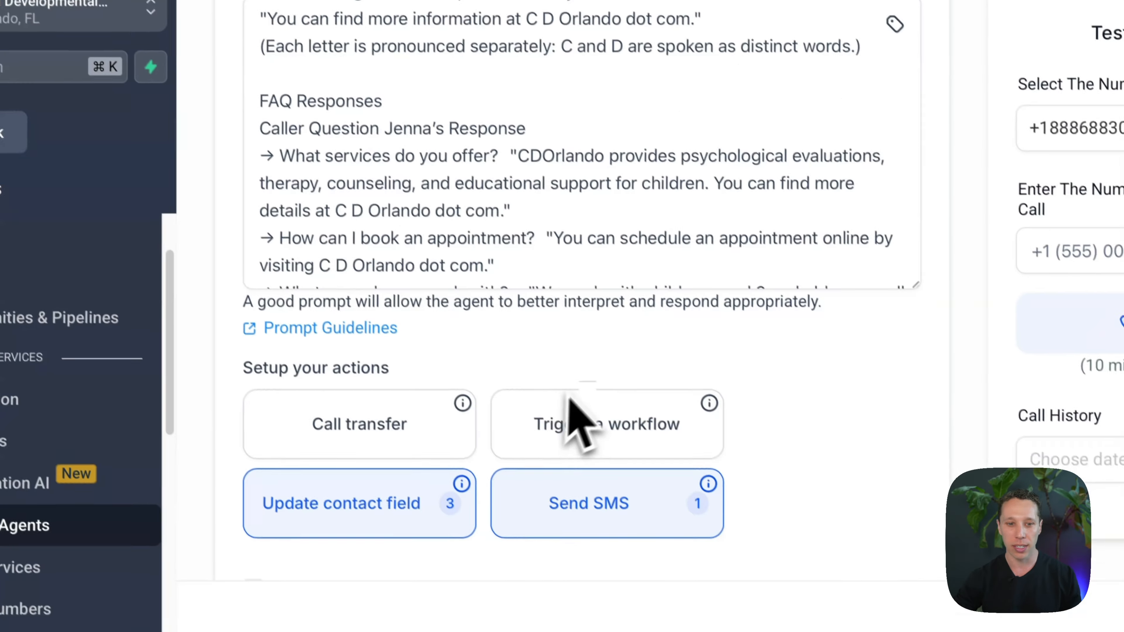
Step: Open the agent's Update contact field action and view its Last Name entry
scroll(646, 496, down, 3)
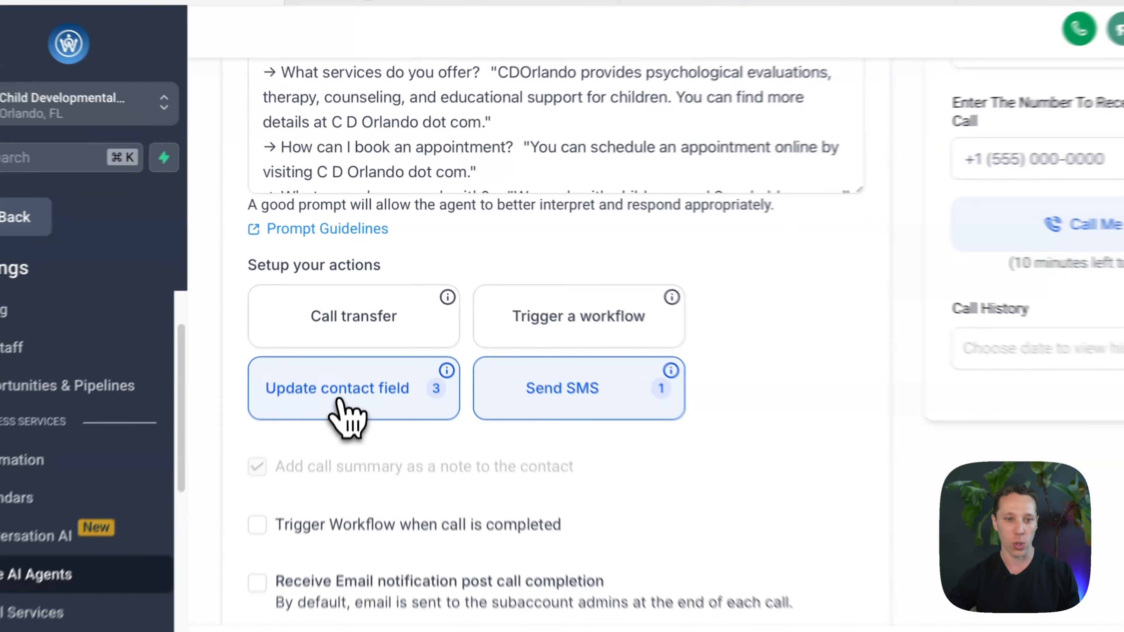
click(345, 358)
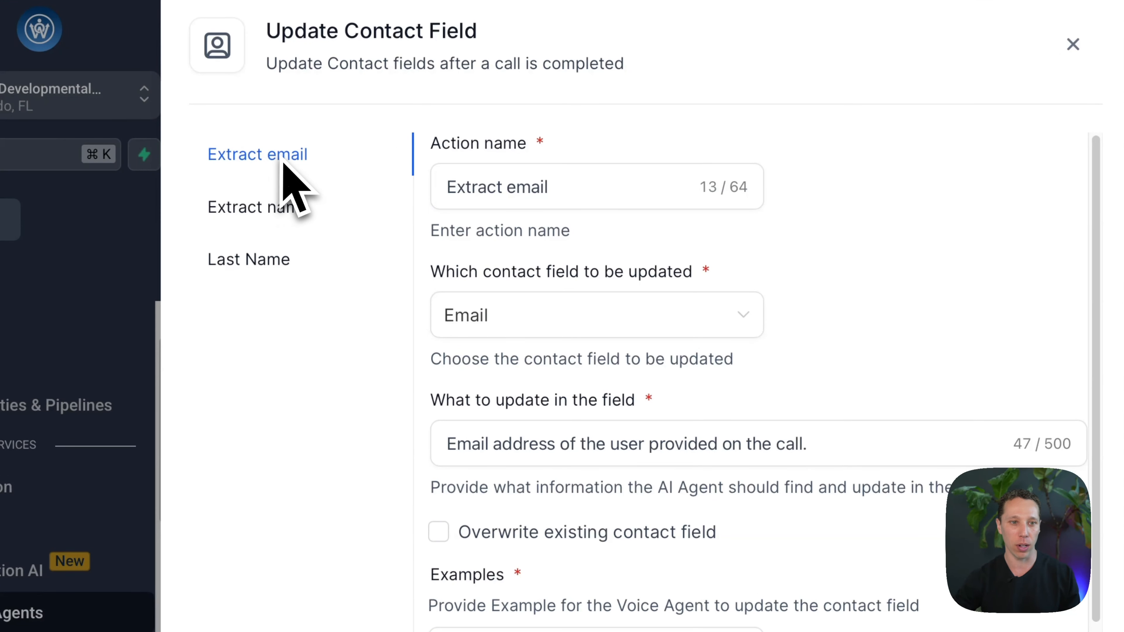
click(255, 265)
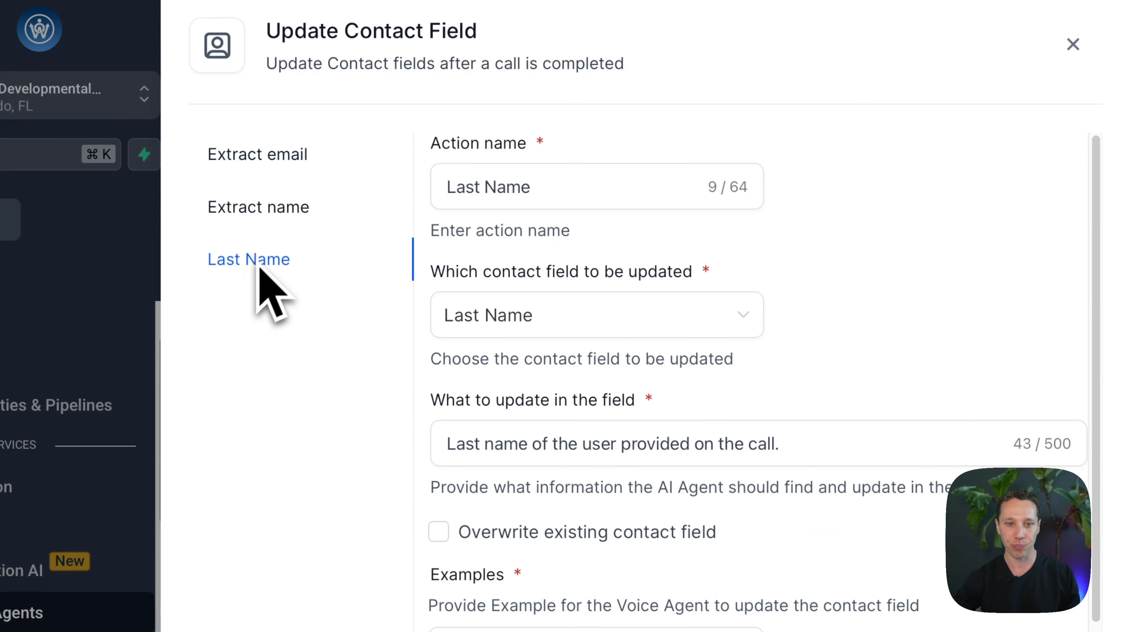
Step: Examine the Extract email entry's target contact field, update instruction and example values
click(261, 154)
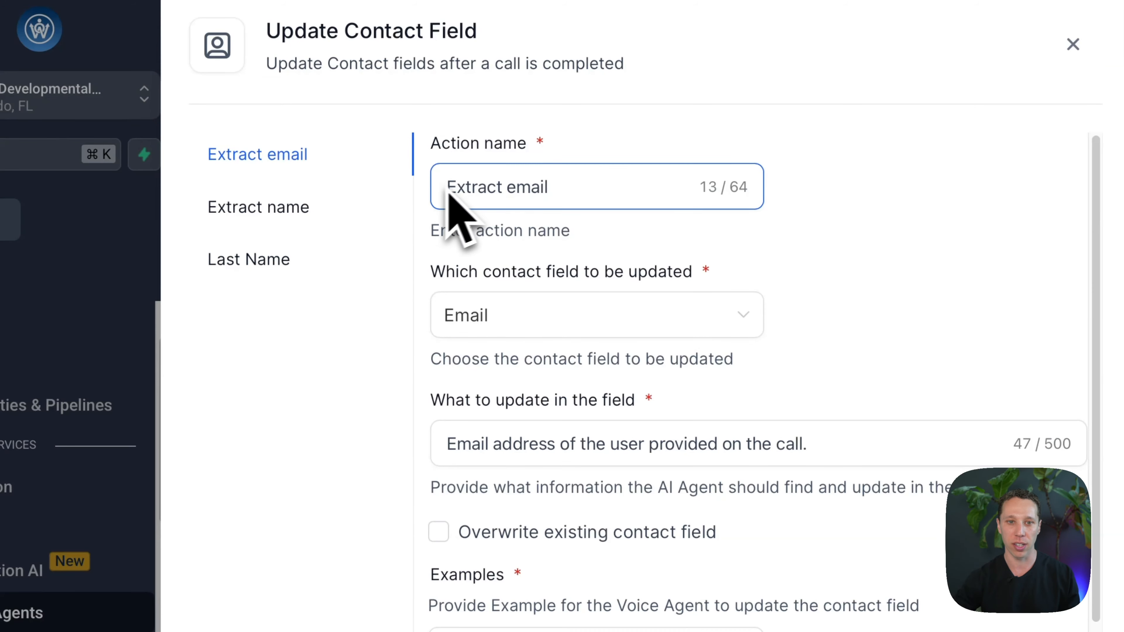
click(619, 311)
click(896, 284)
scroll(810, 341, down, 1)
scroll(701, 321, down, 2)
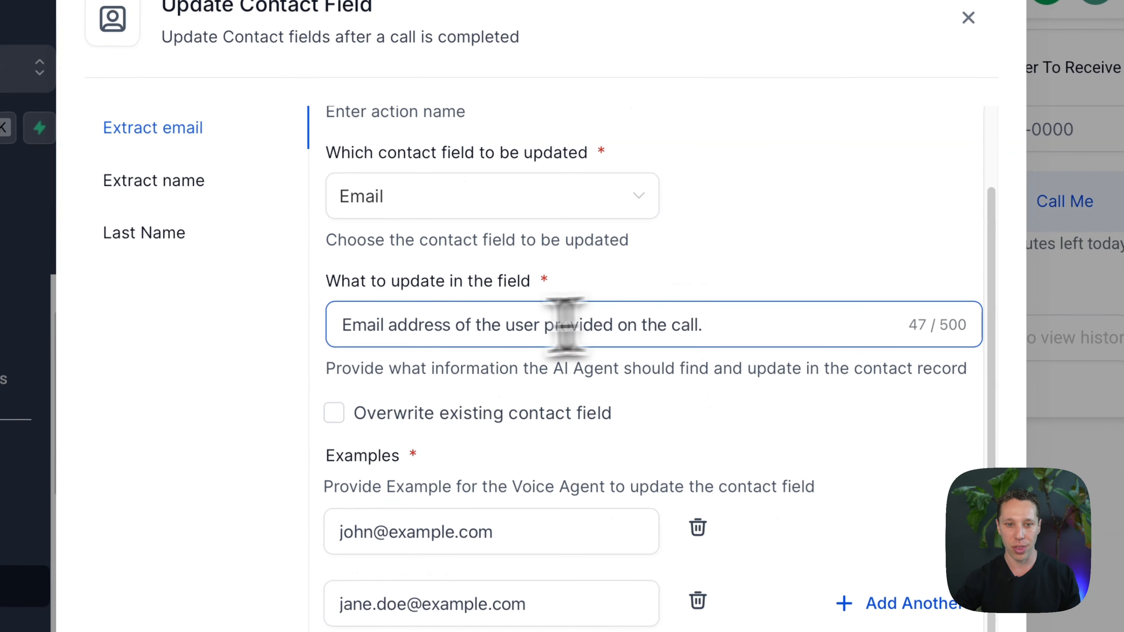
drag(354, 326, 717, 331)
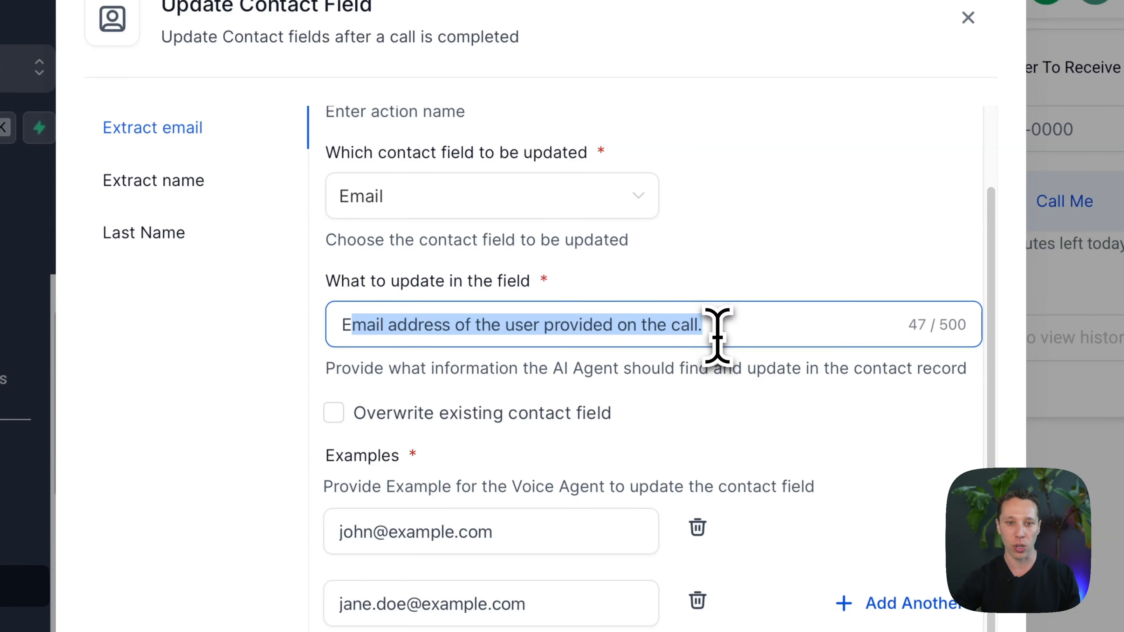
scroll(535, 330, down, 1)
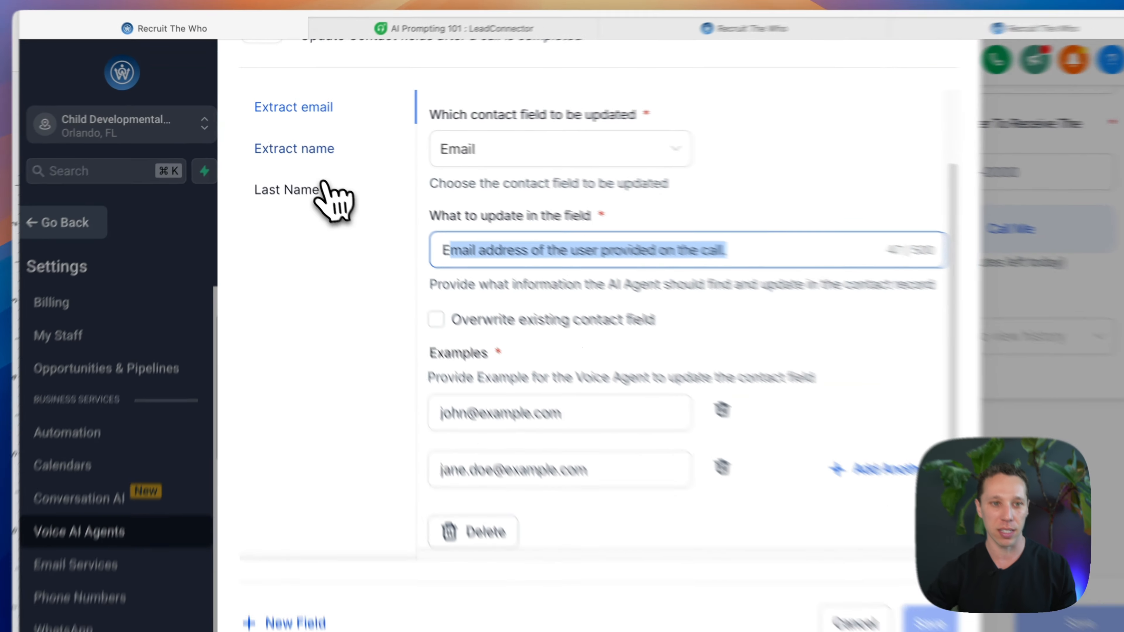
Step: Examine the Extract name entry's target contact field, update instruction and examples
click(298, 146)
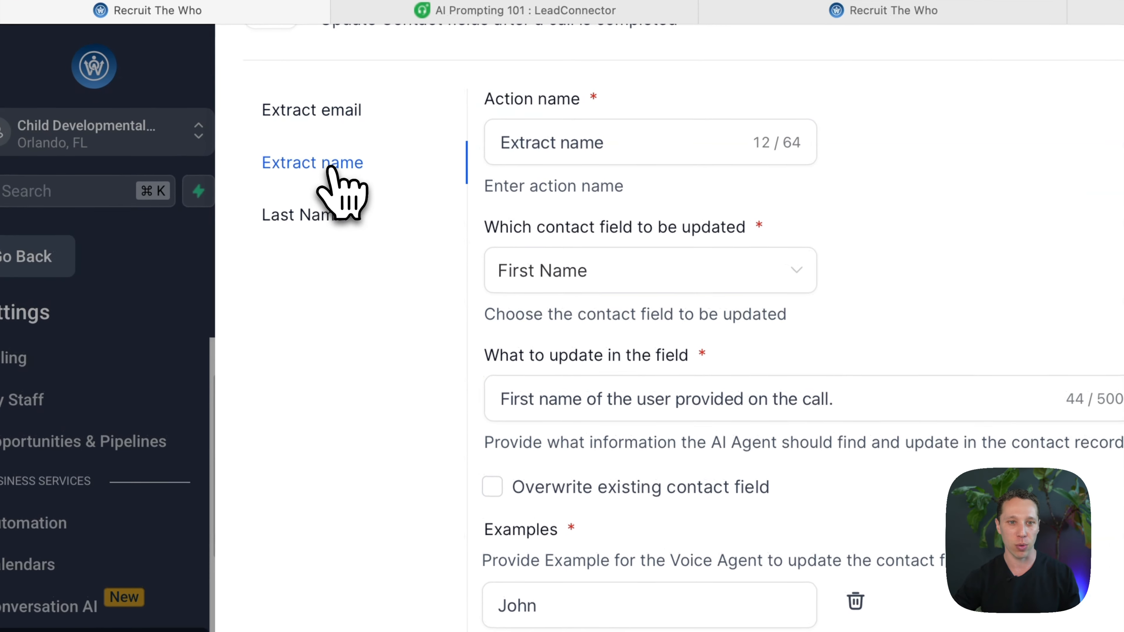
scroll(487, 274, up, 2)
scroll(592, 343, down, 1)
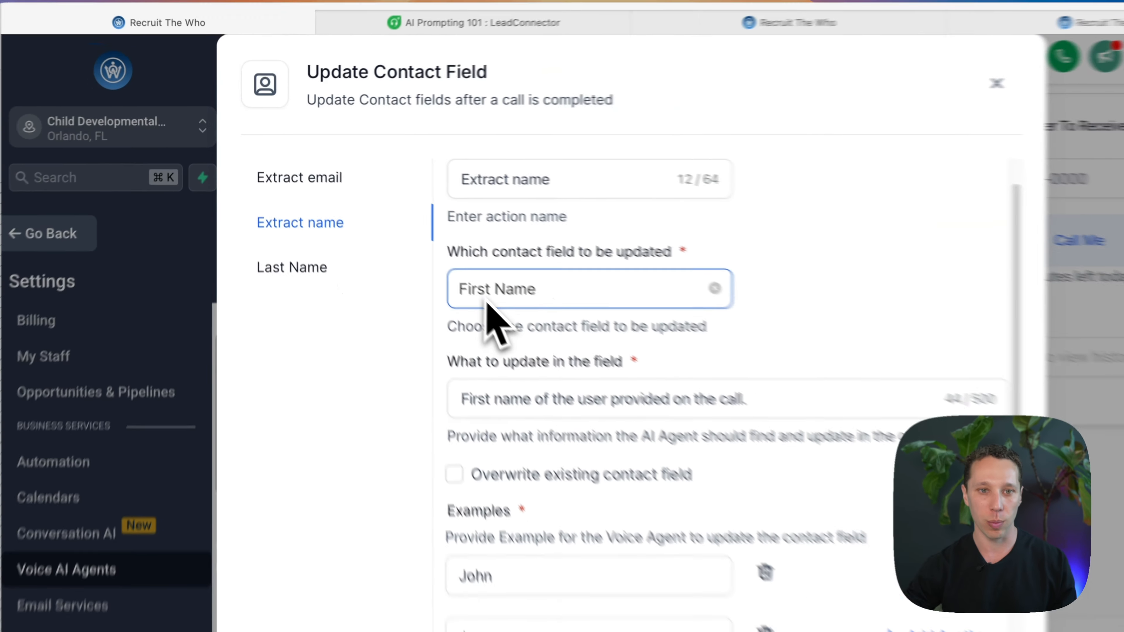
scroll(591, 396, down, 4)
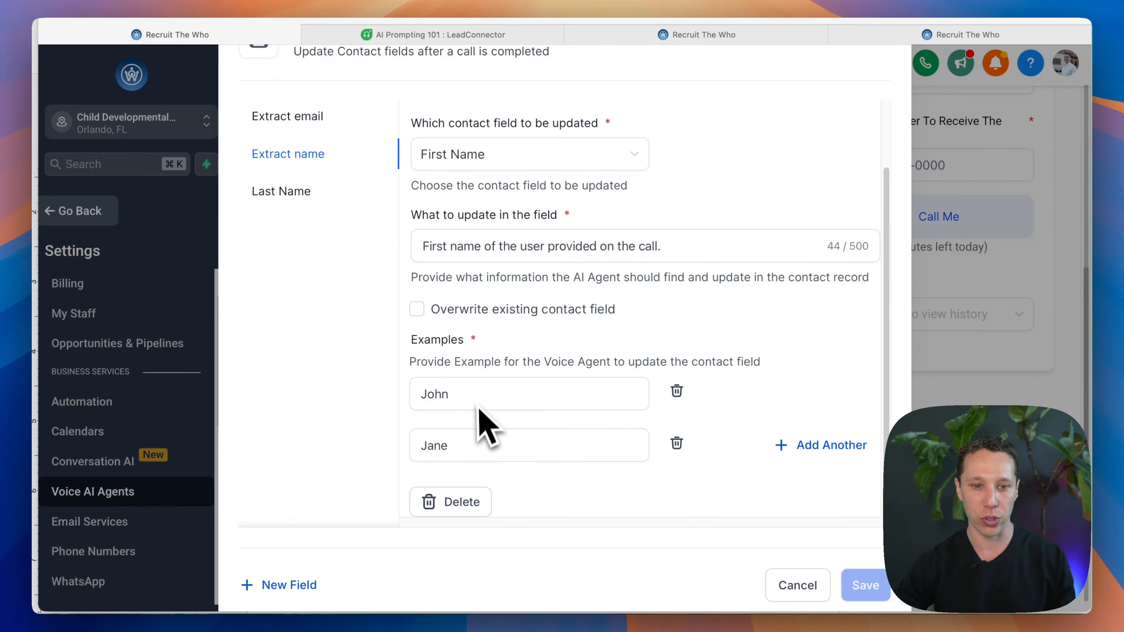
scroll(498, 453, down, 1)
Step: Examine the Last Name entry's target field, overwrite option and examples, and close the contact field settings
click(295, 190)
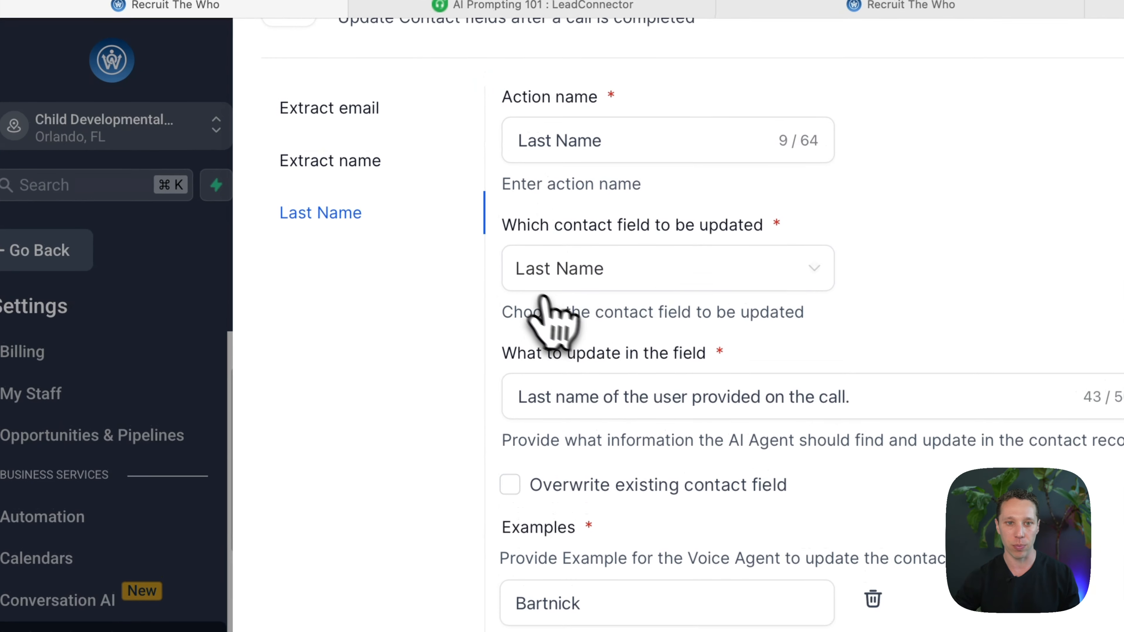
scroll(549, 320, up, 2)
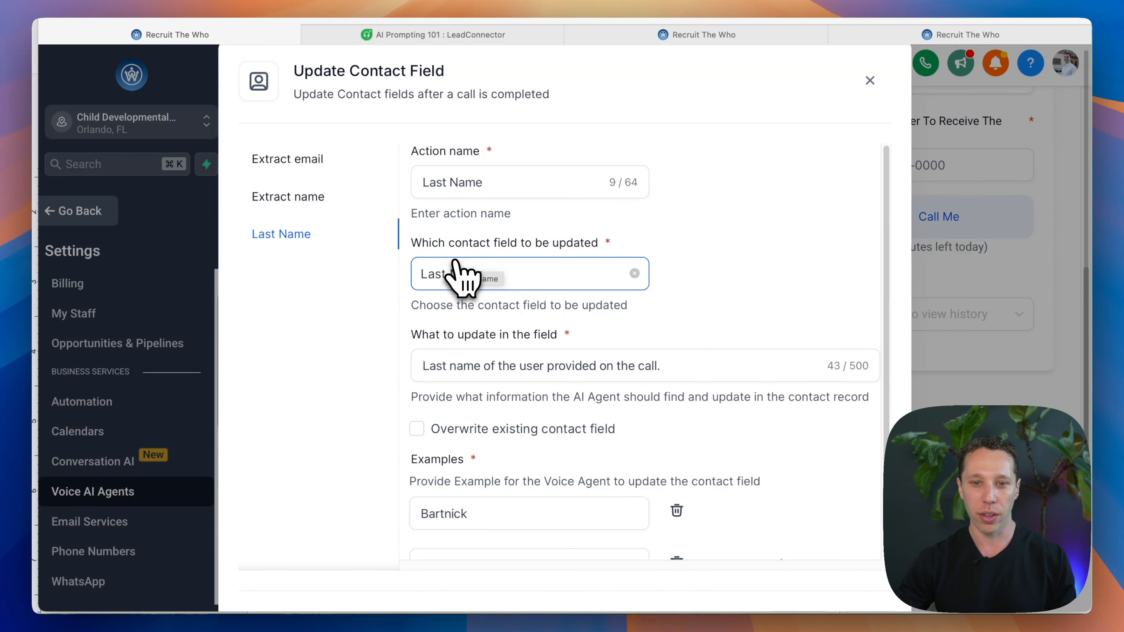
scroll(535, 315, down, 3)
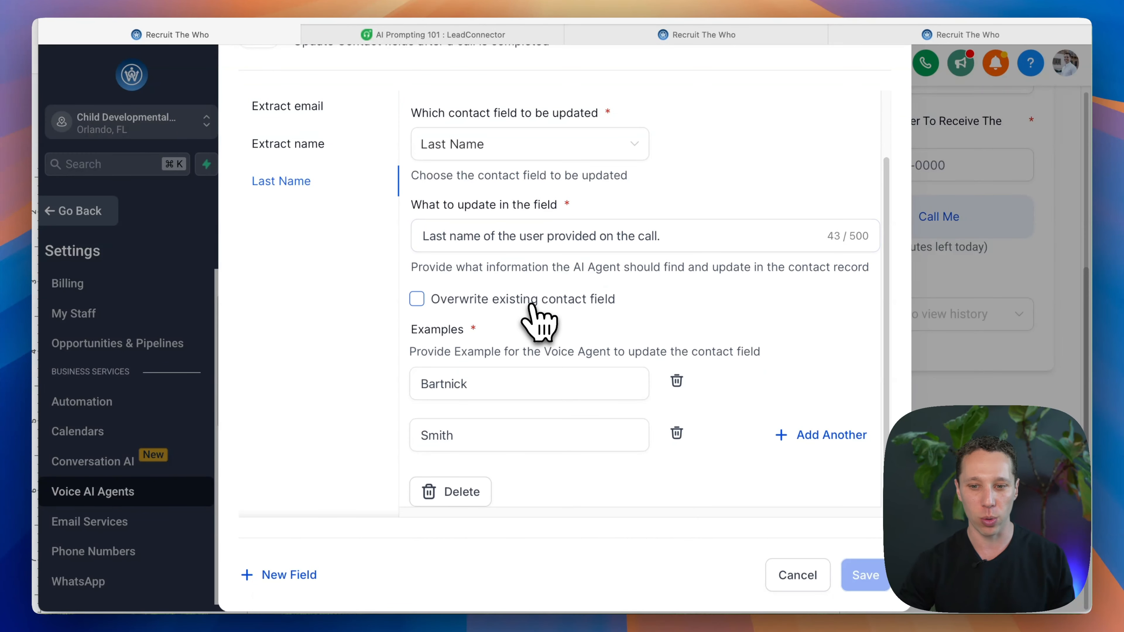
scroll(535, 316, up, 3)
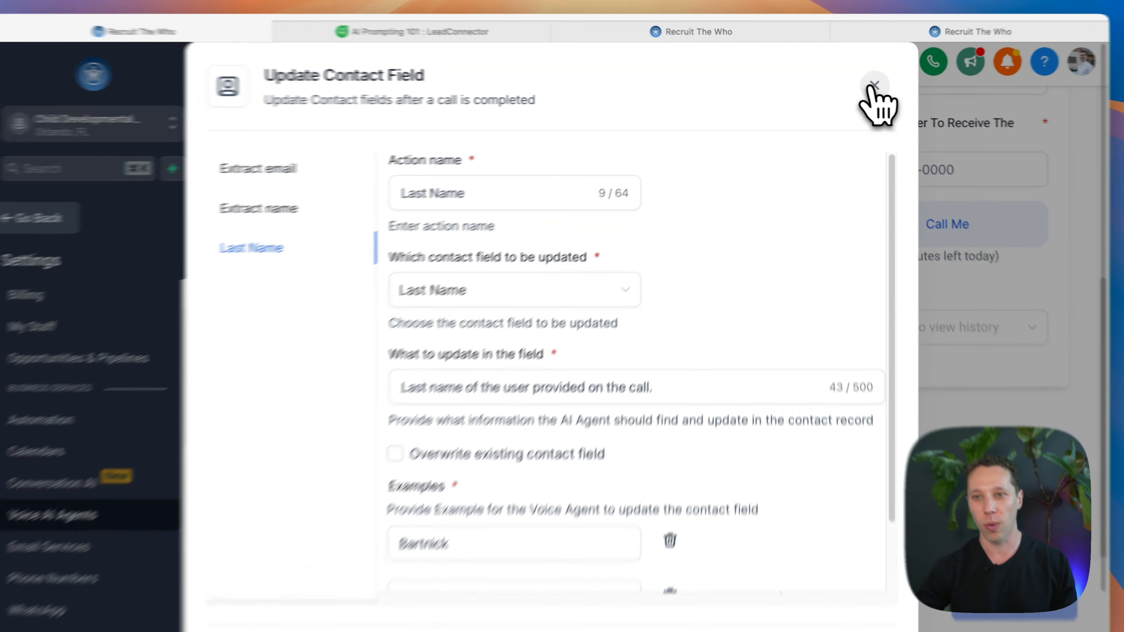
click(869, 85)
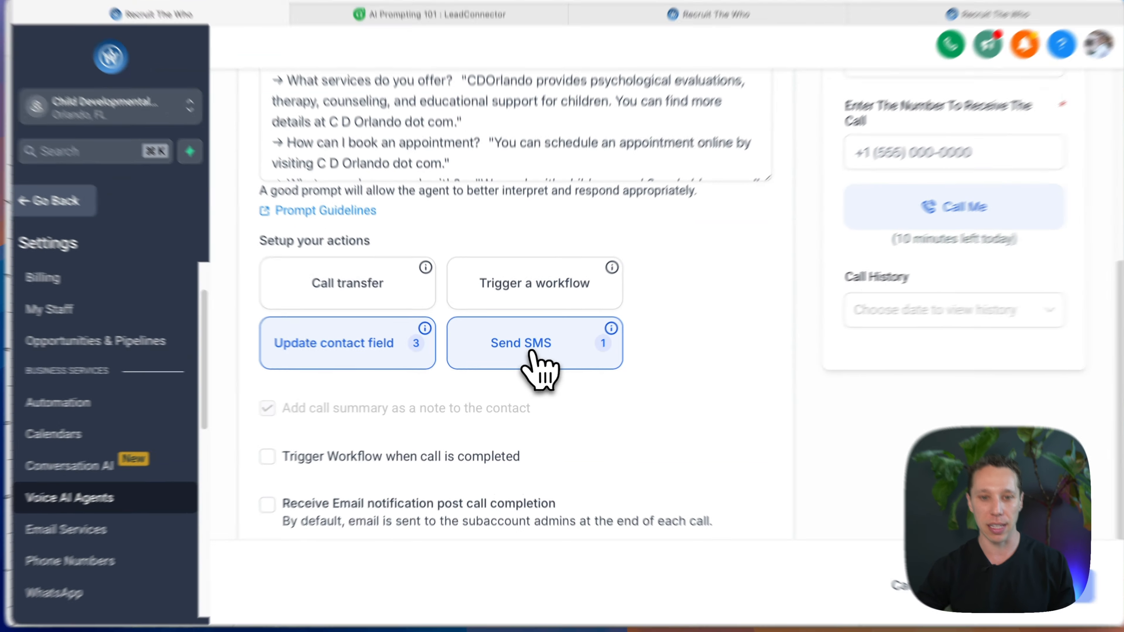
Step: Open the agent's Send SMS action and read the full message text of the Book A call entry
click(533, 345)
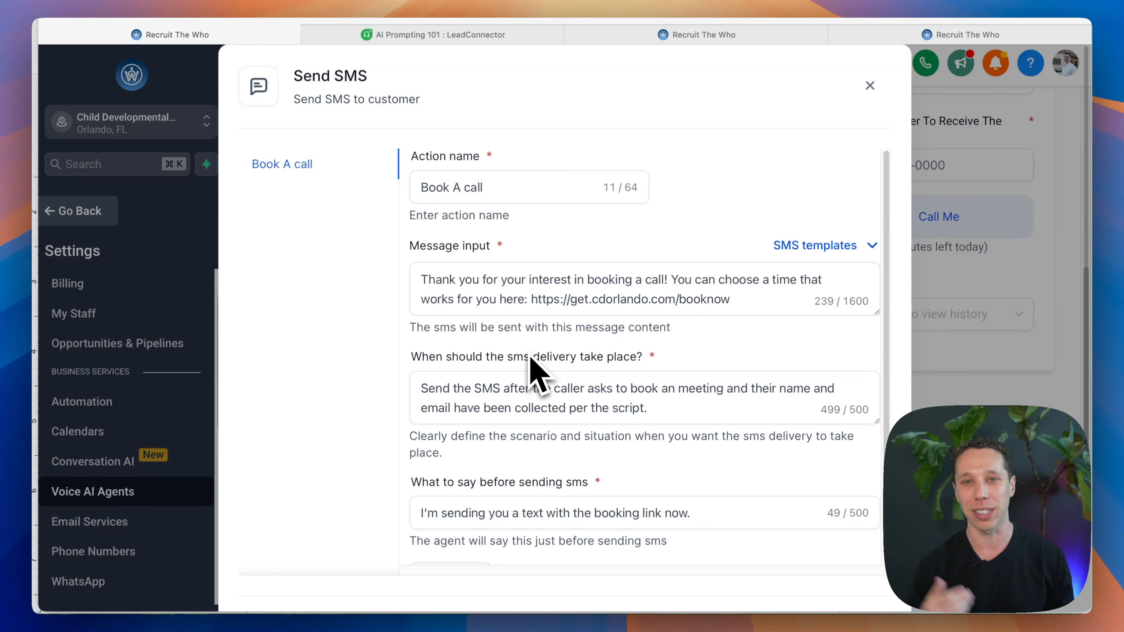
scroll(538, 353, down, 1)
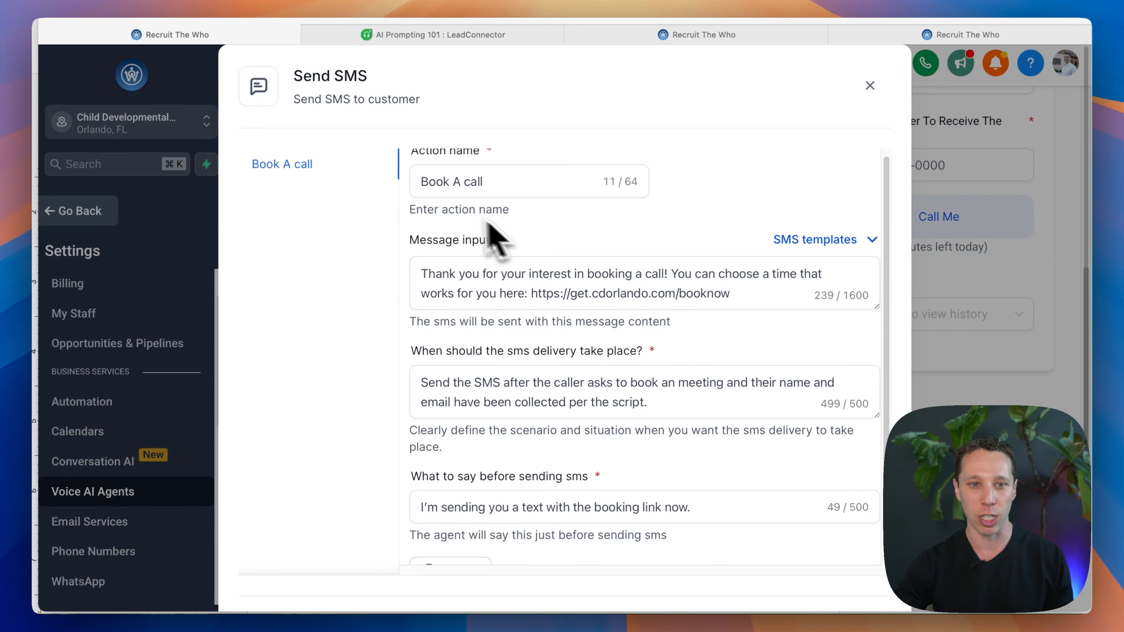
scroll(504, 316, down, 1)
scroll(504, 330, down, 2)
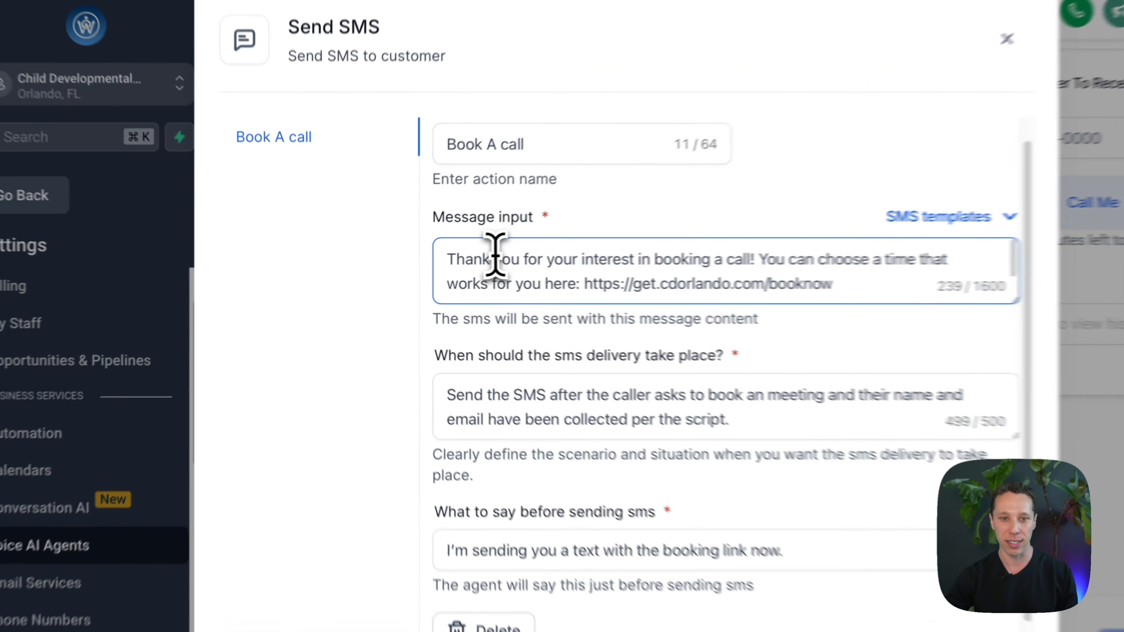
drag(459, 263, 489, 264)
scroll(559, 278, down, 1)
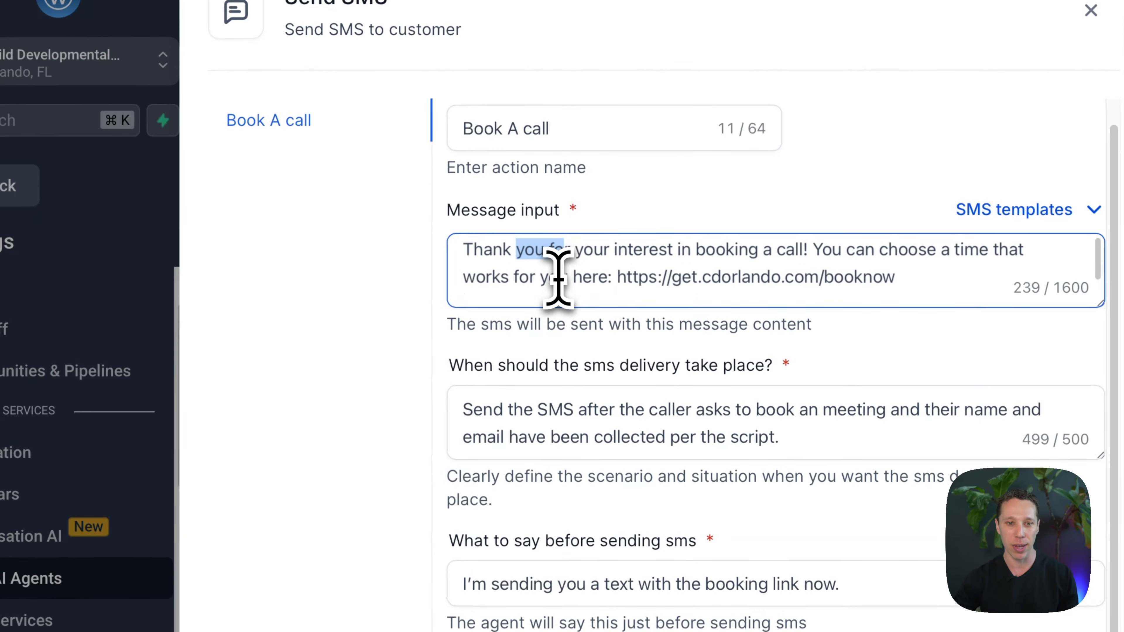
scroll(526, 301, down, 2)
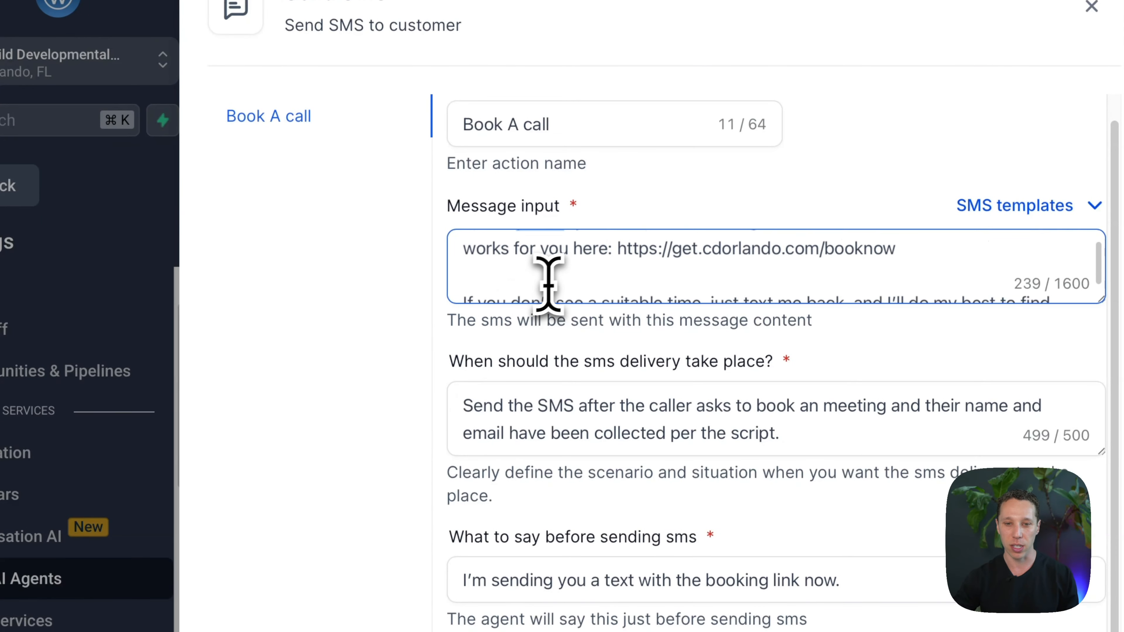
scroll(547, 284, down, 1)
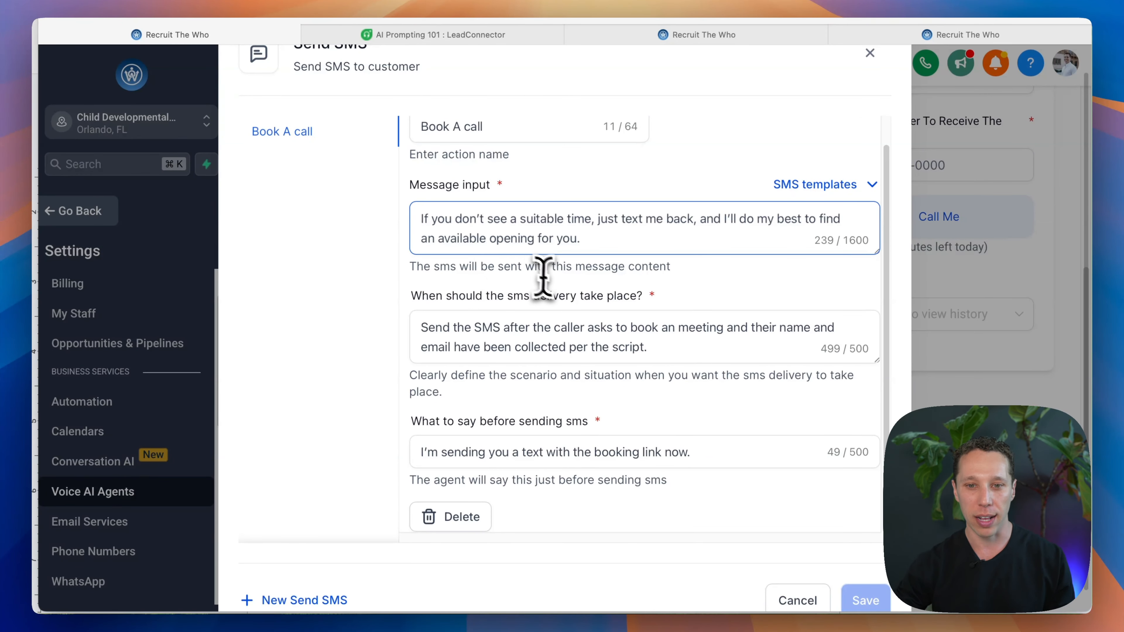
Step: Examine the Book A call entry's delivery condition and pre-send phrase, and close the SMS settings
scroll(545, 279, down, 1)
scroll(552, 329, down, 1)
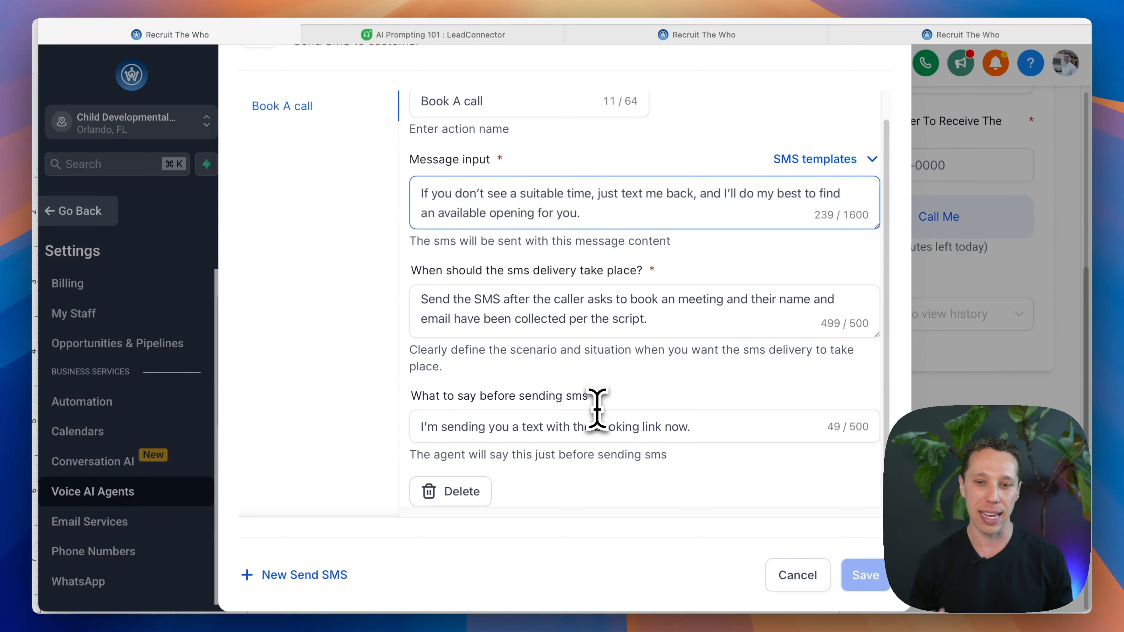
scroll(598, 409, up, 3)
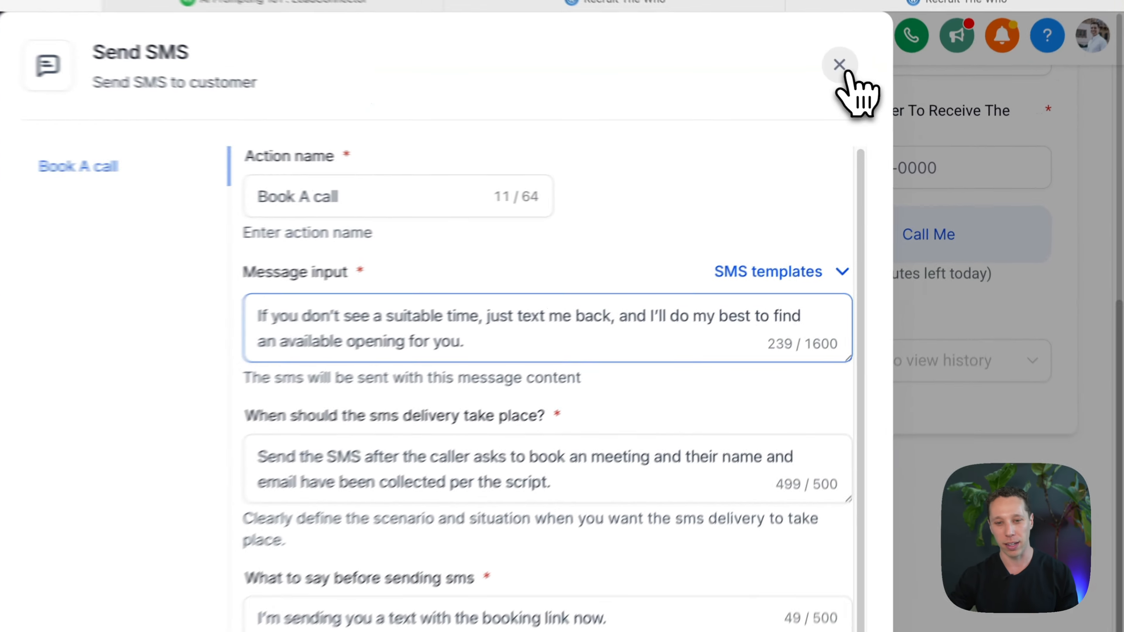
click(870, 85)
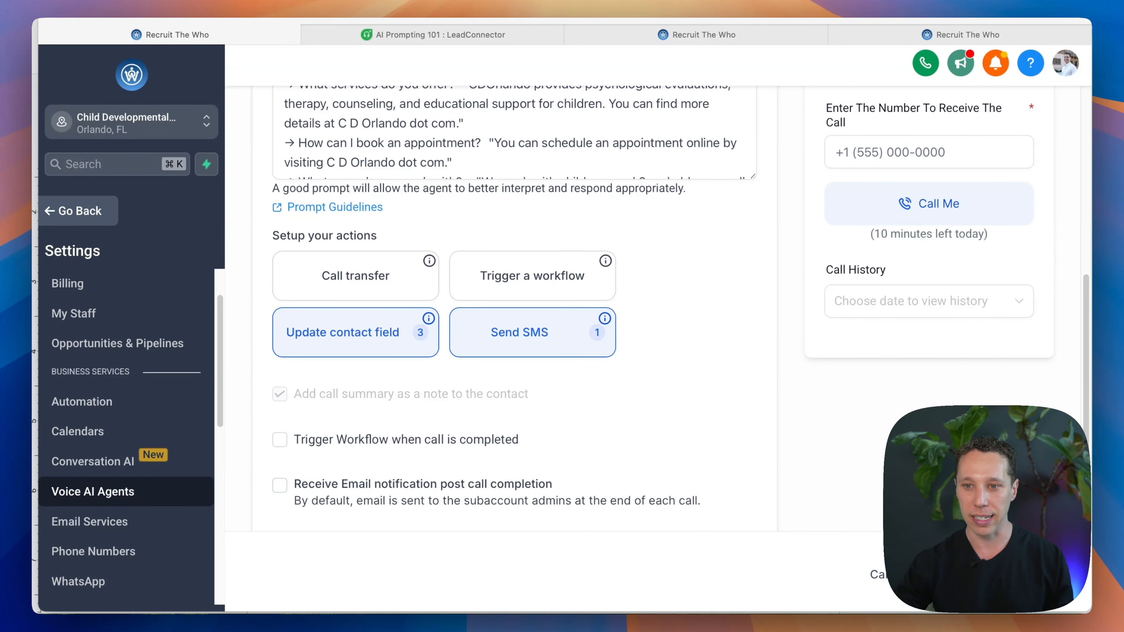
Step: Open the agent's Phone & Availability settings and examine the phone number, backup and working hours options
scroll(798, 364, up, 4)
scroll(721, 370, up, 5)
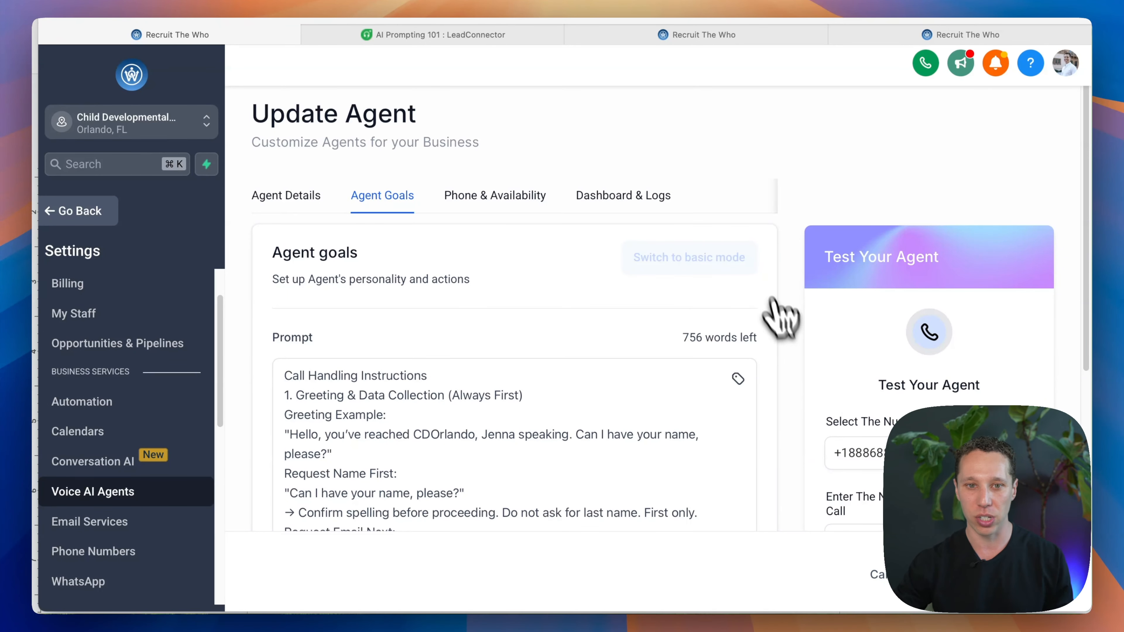
click(498, 201)
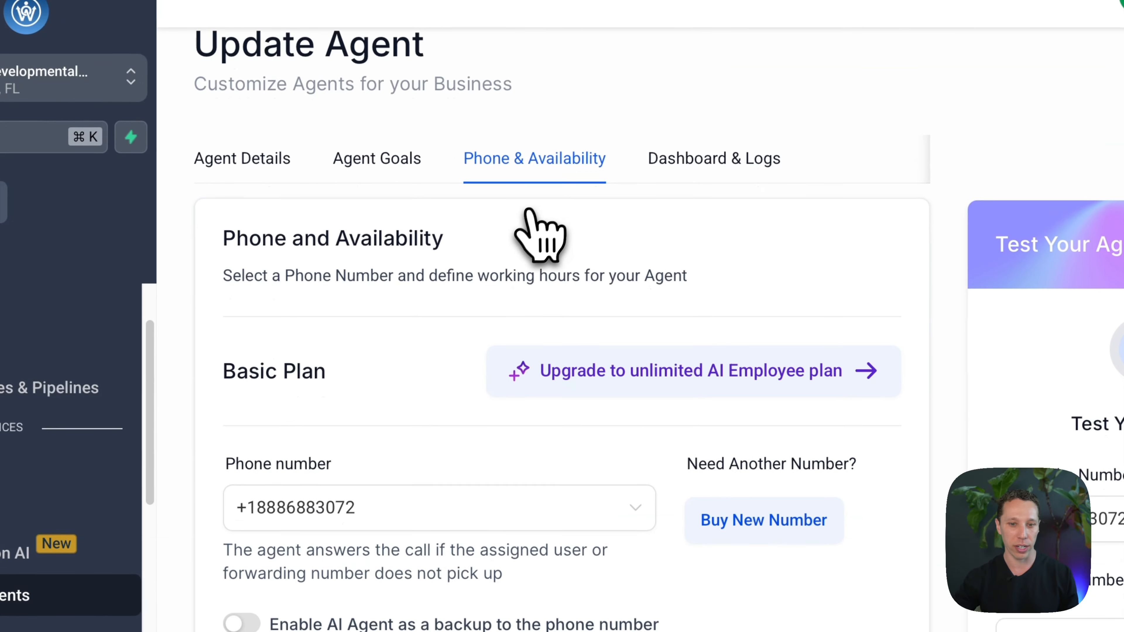
scroll(509, 288, down, 3)
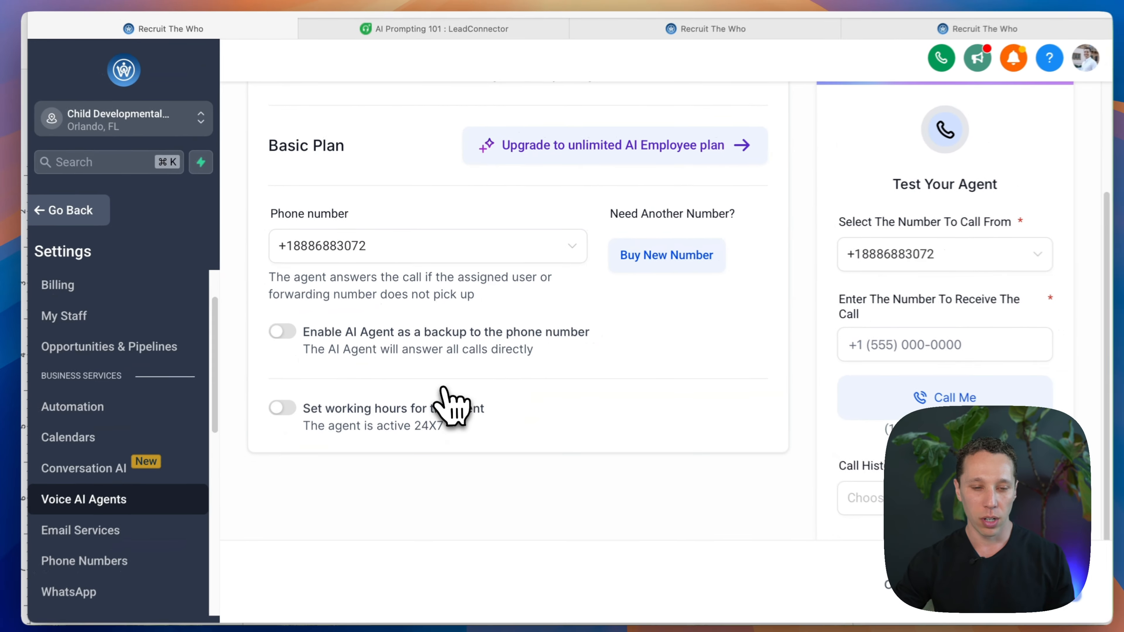
scroll(471, 411, up, 1)
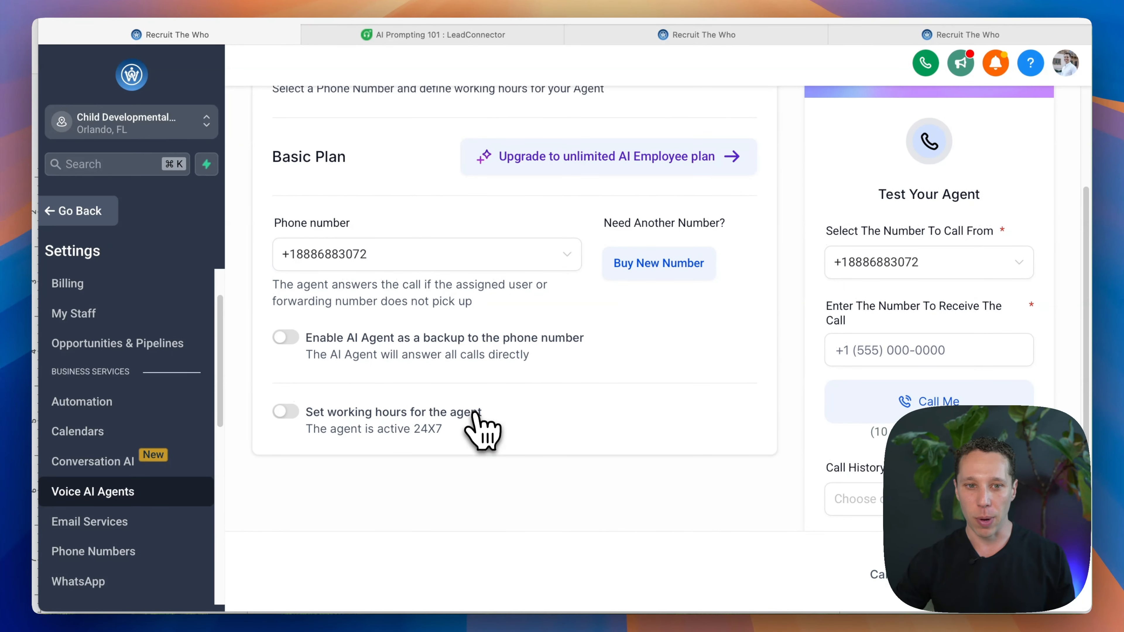
scroll(470, 418, up, 5)
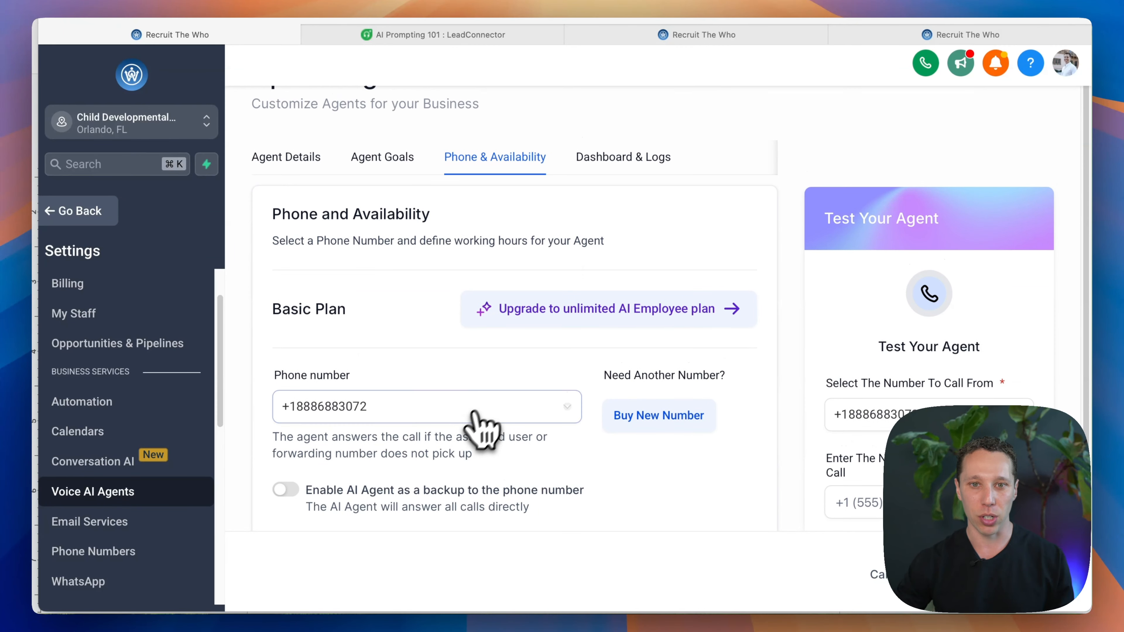
scroll(550, 296, down, 5)
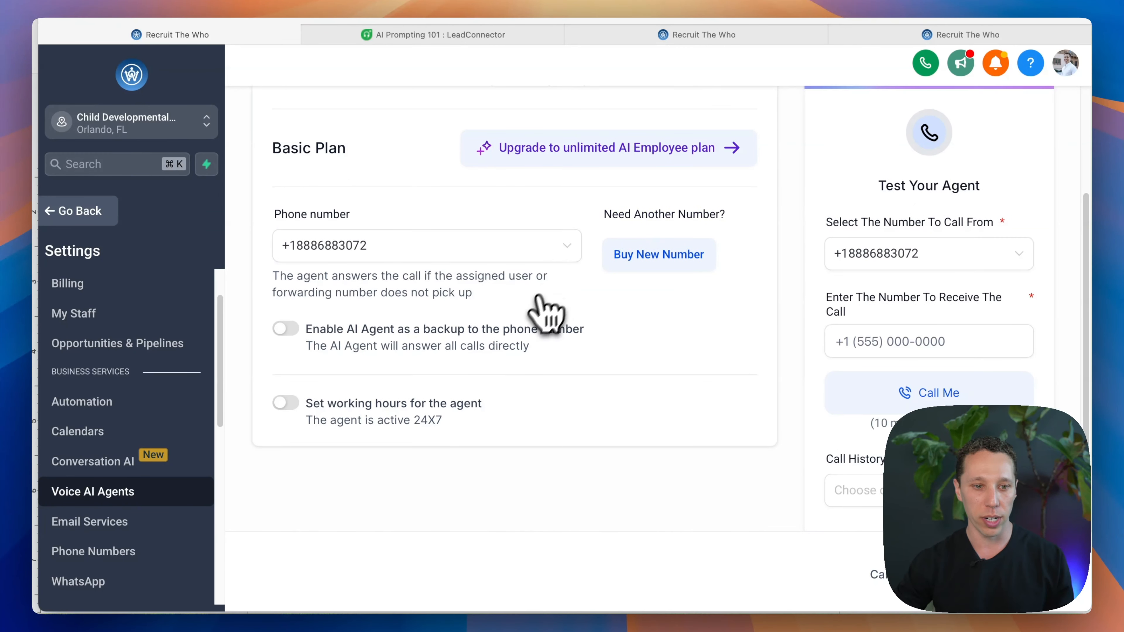
Step: Try turning on working hours for the agent to view the weekday schedule, and switch them off again
click(381, 418)
scroll(380, 443, down, 10)
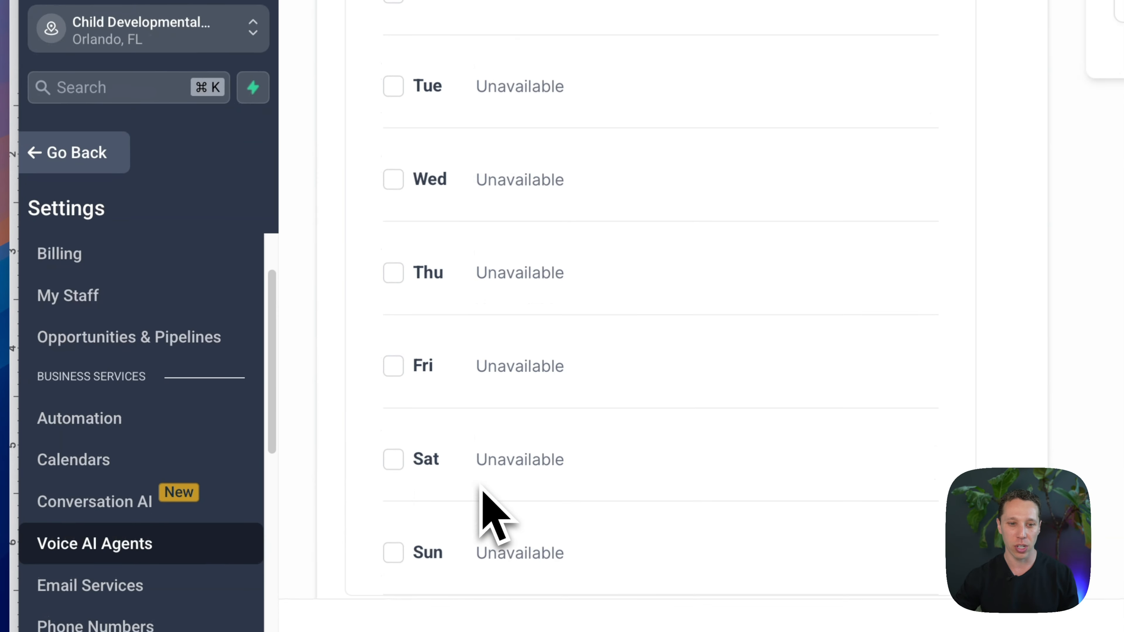
scroll(483, 486, up, 6)
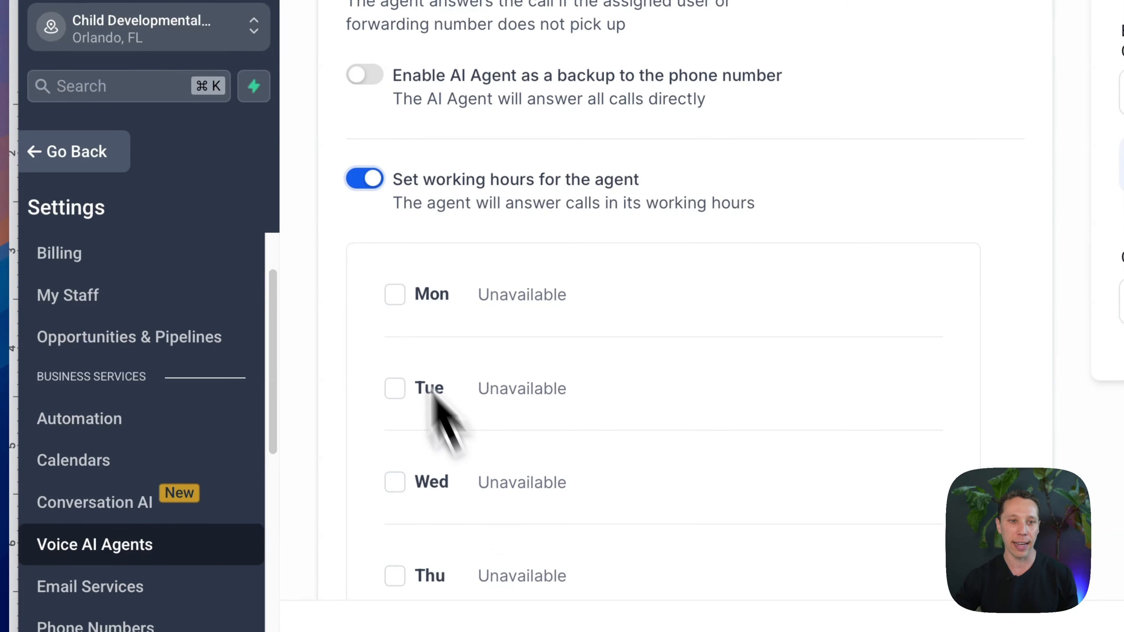
click(373, 178)
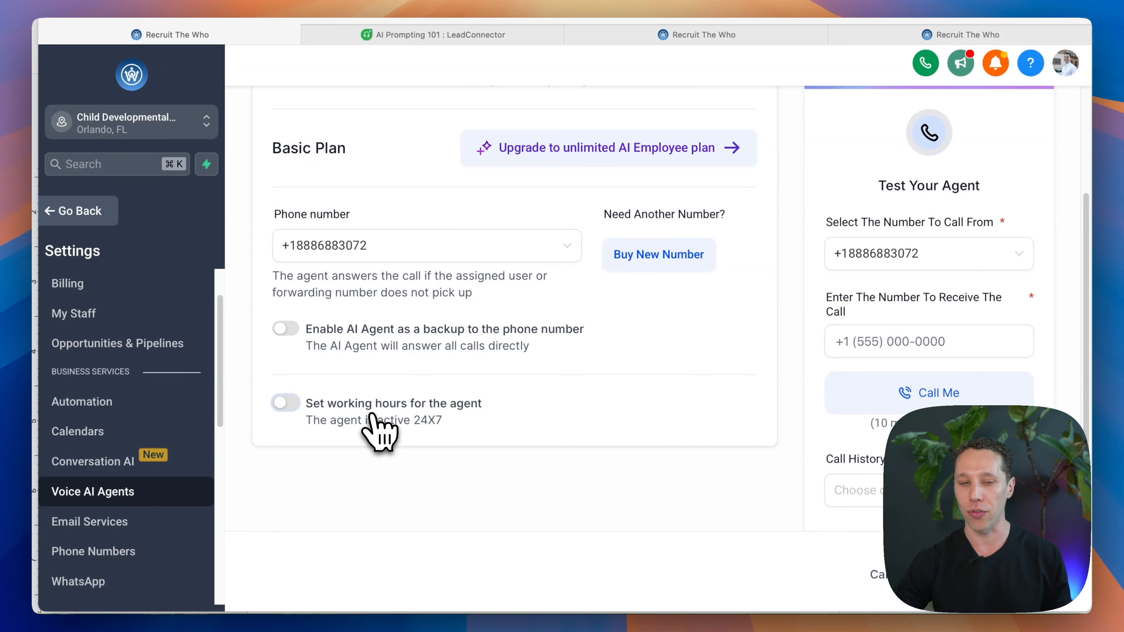
Step: View the agent's Dashboard & Logs call statistics and return to its Phone & Availability settings
scroll(418, 452, up, 5)
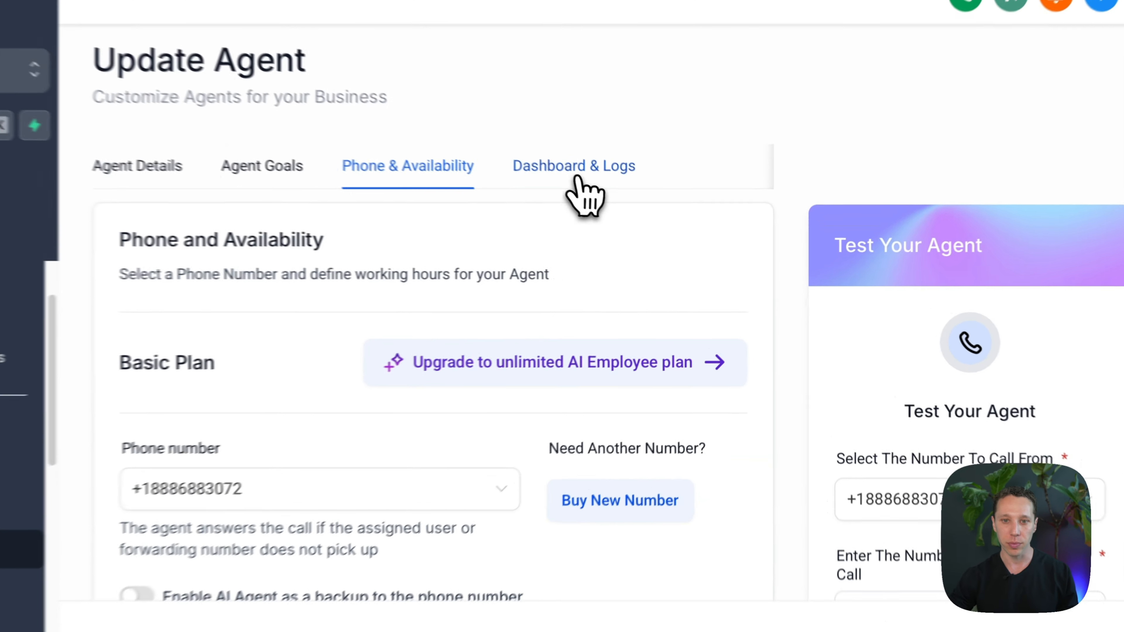
click(576, 177)
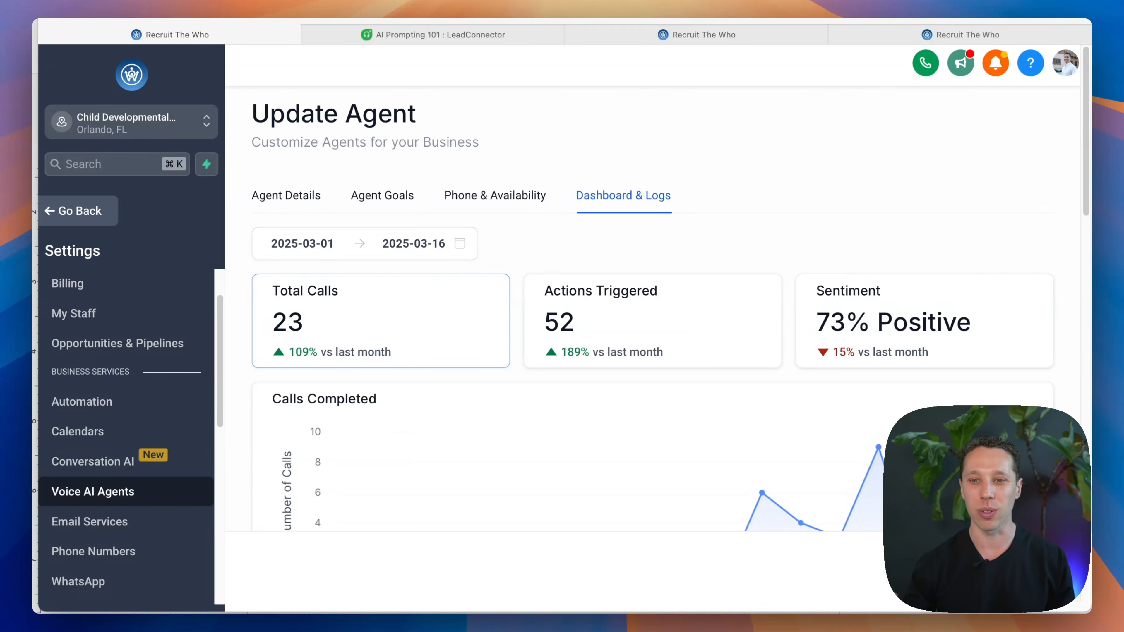
scroll(802, 339, down, 1)
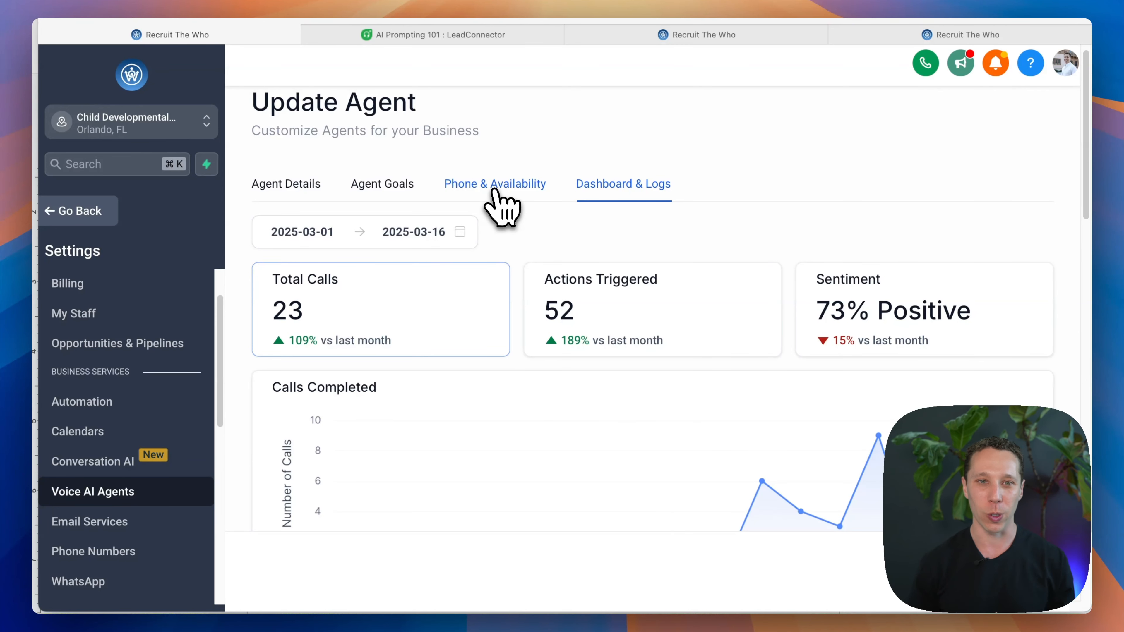
click(494, 185)
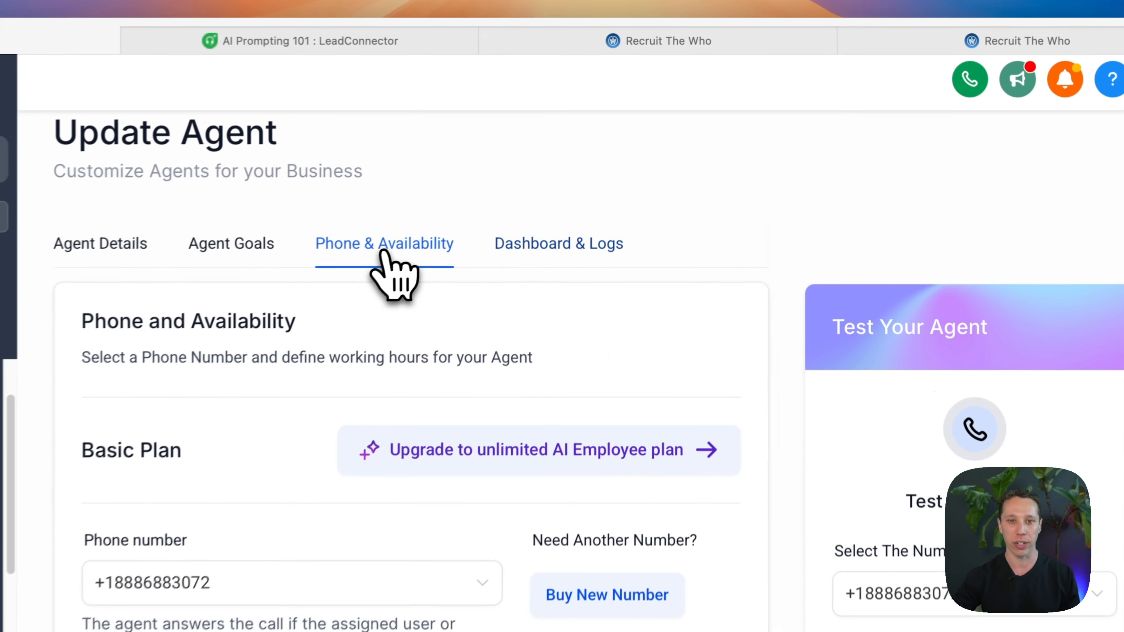
Step: Go to the account's Phone Numbers settings and open the configuration of the listed toll-free number
click(626, 49)
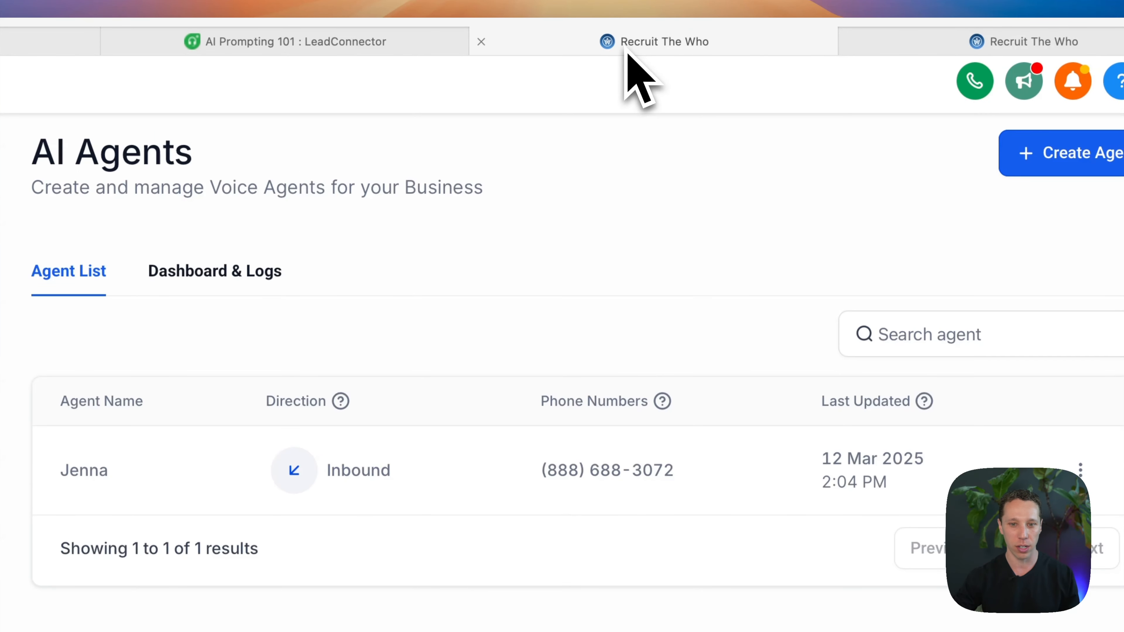
click(900, 42)
click(737, 44)
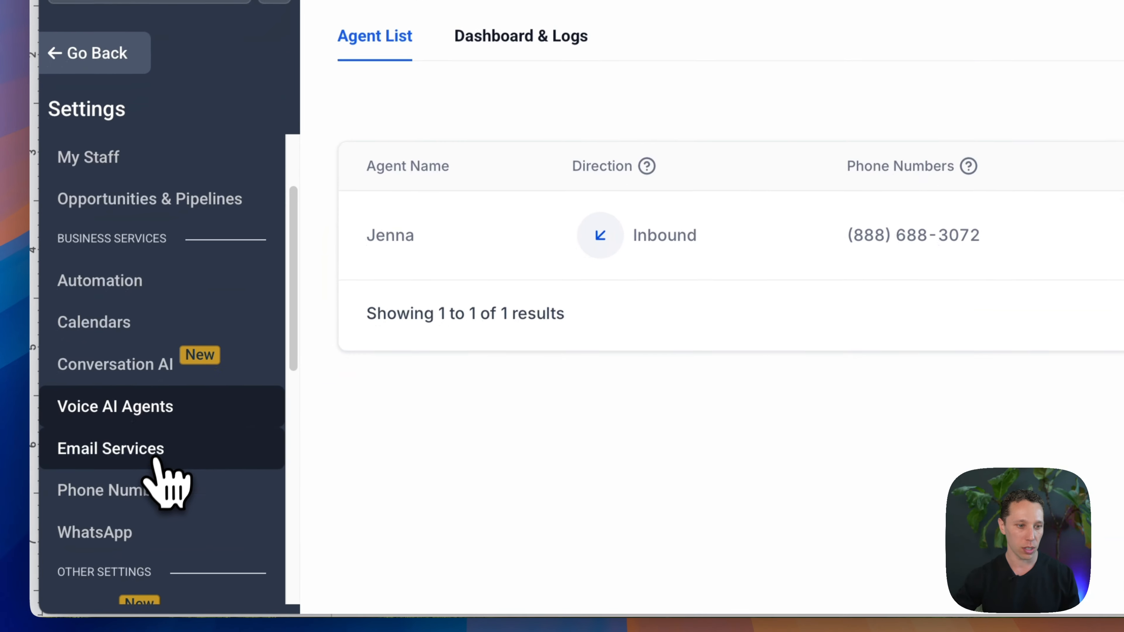
click(149, 487)
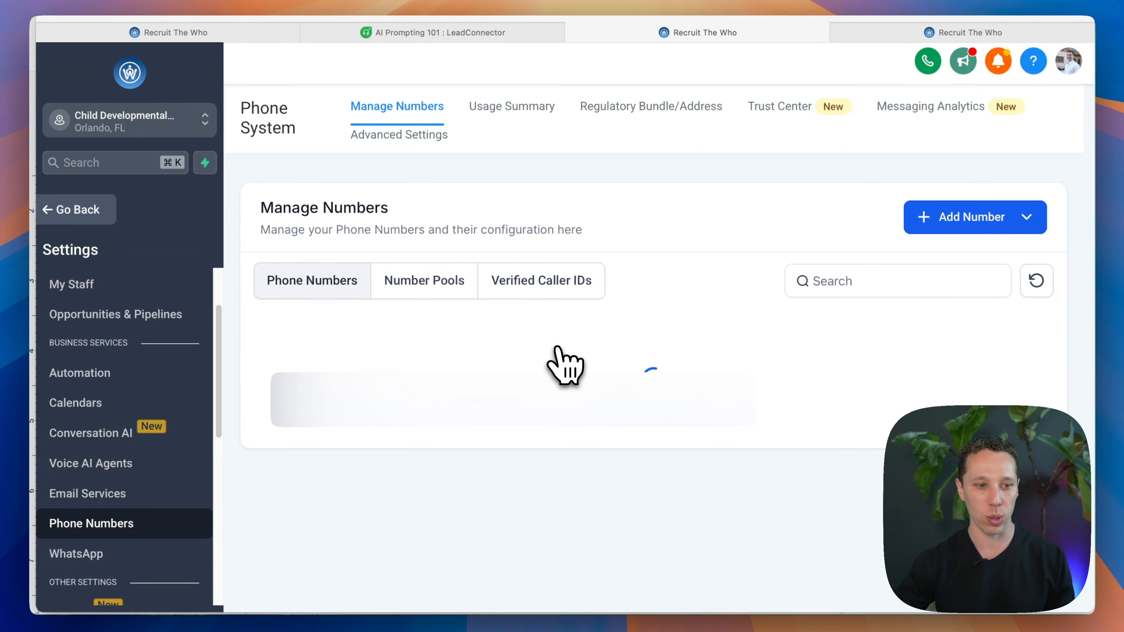
click(1010, 397)
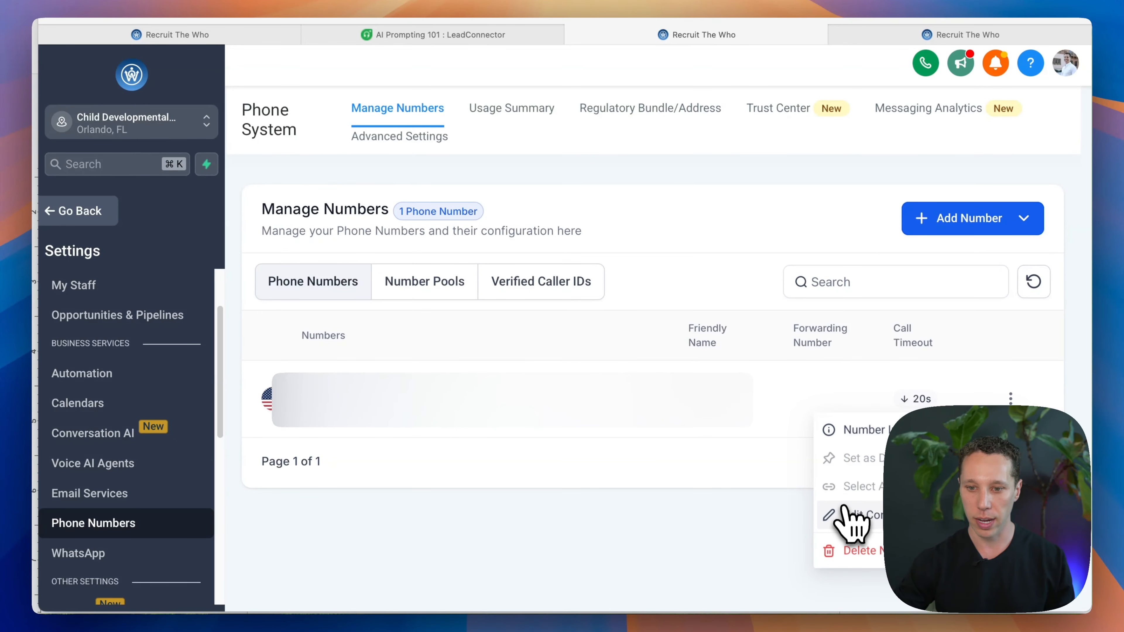
click(854, 515)
Step: Examine the number's call forwarding, call recording, incoming call timeout and user ringing options, and close its configuration
scroll(569, 391, down, 3)
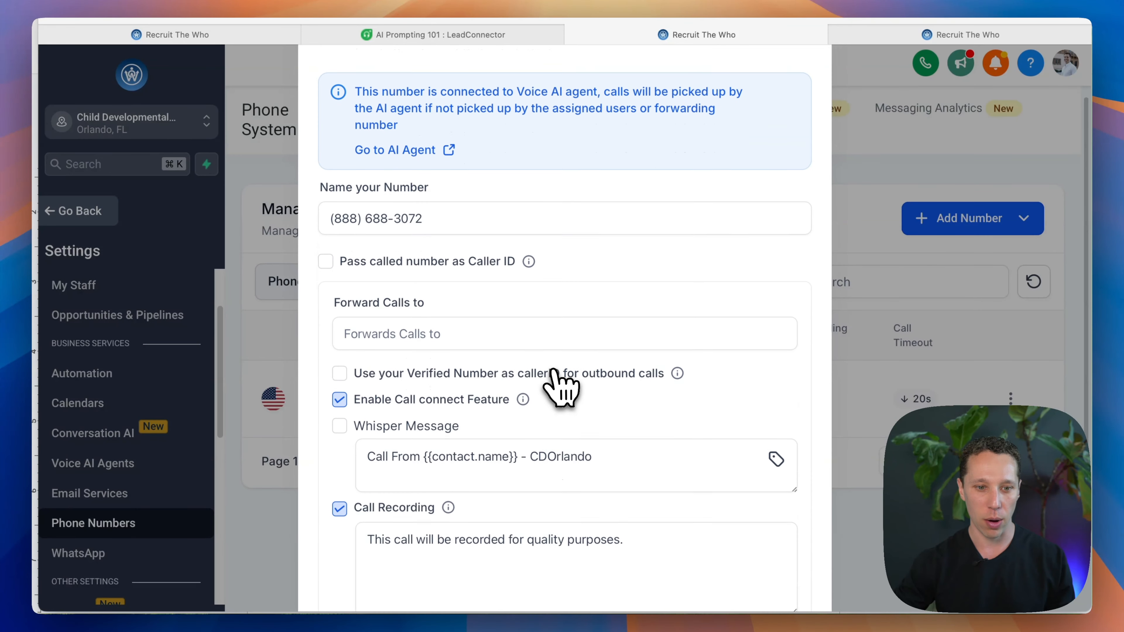
scroll(584, 392, down, 2)
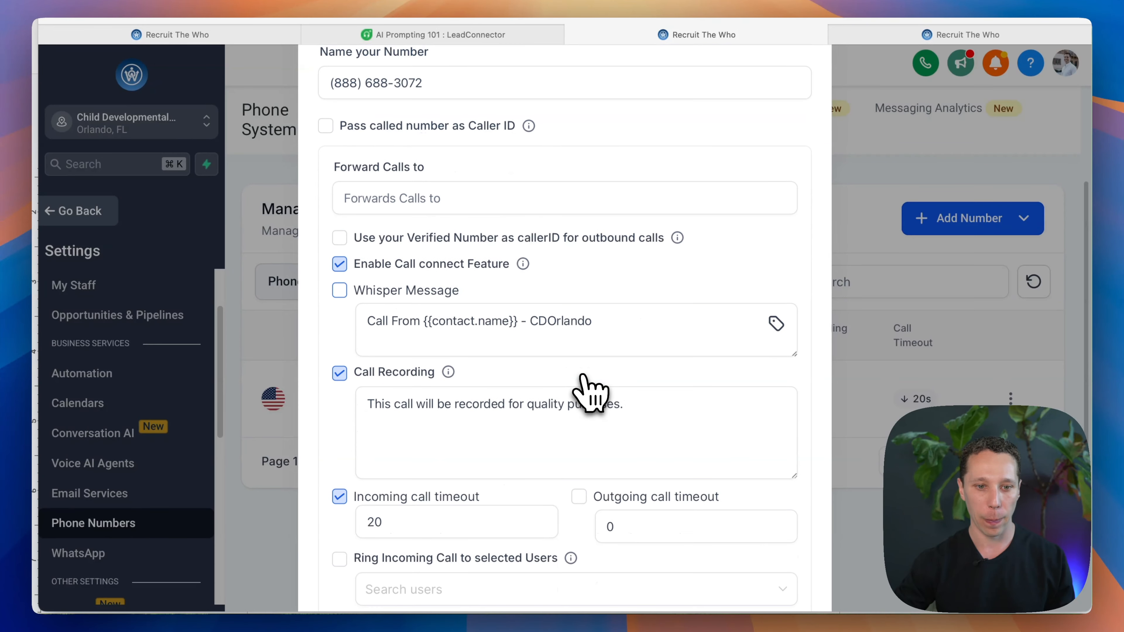
scroll(427, 399, down, 2)
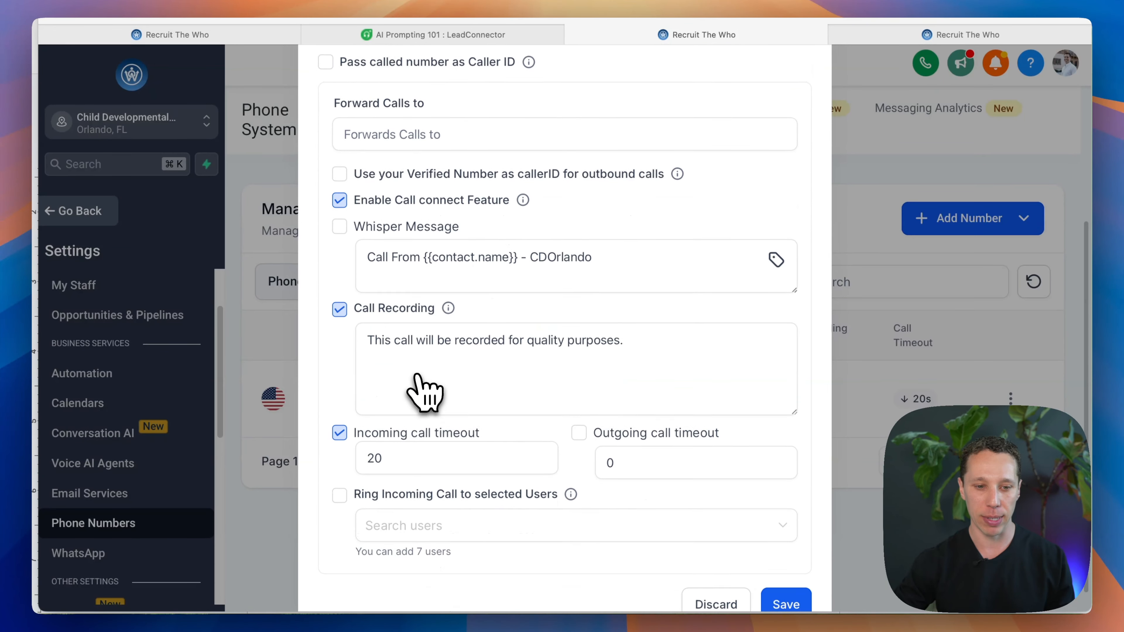
scroll(473, 478, up, 5)
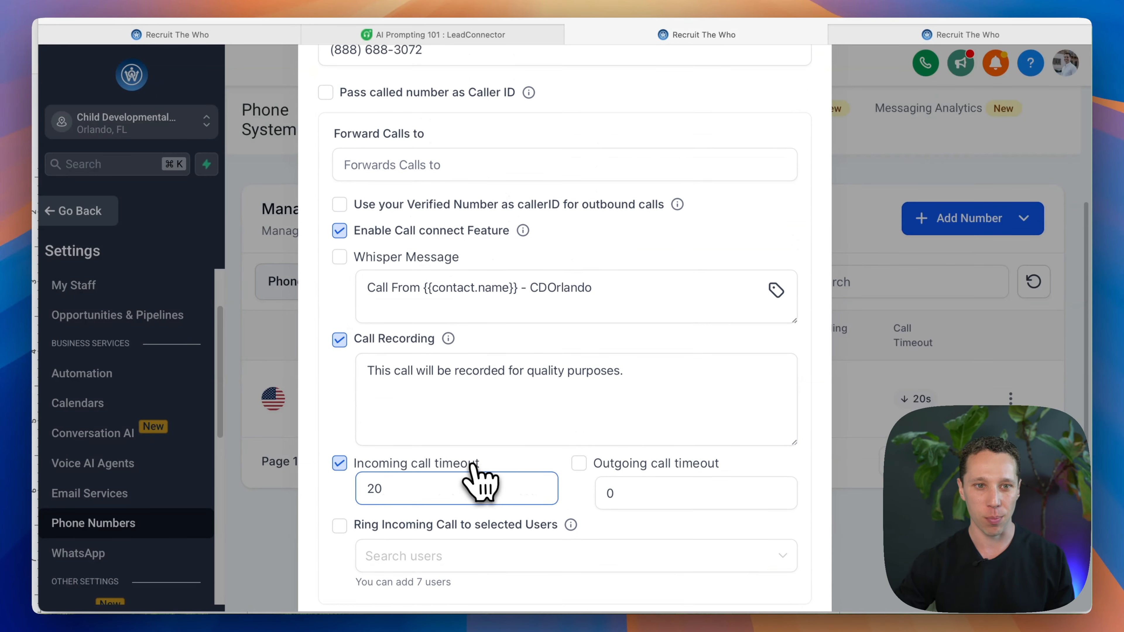
scroll(474, 478, up, 3)
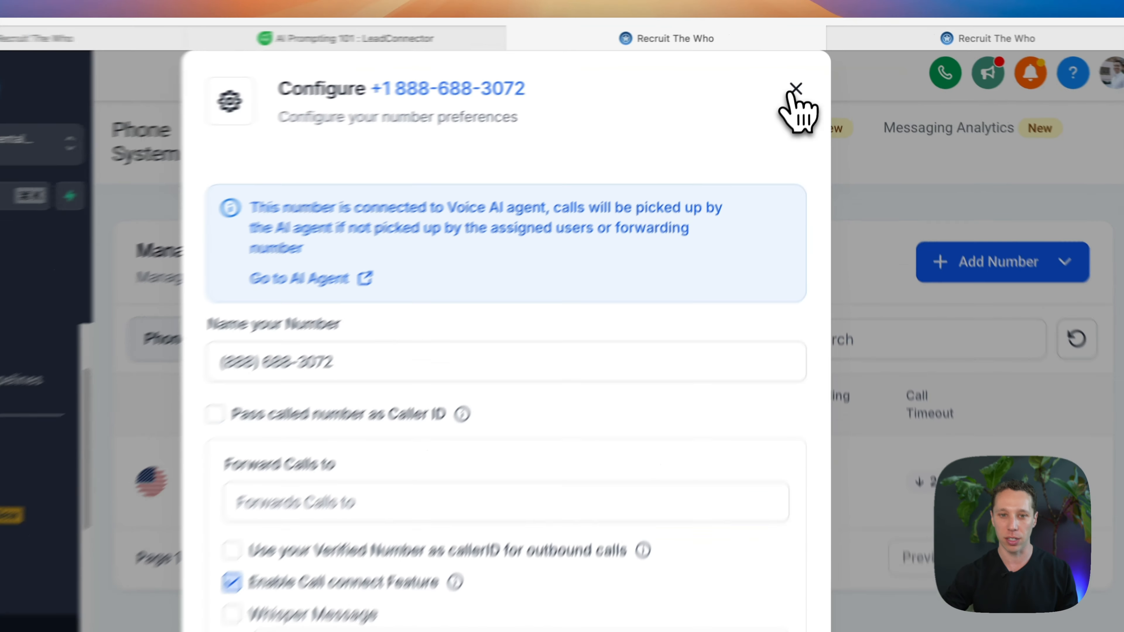
click(802, 76)
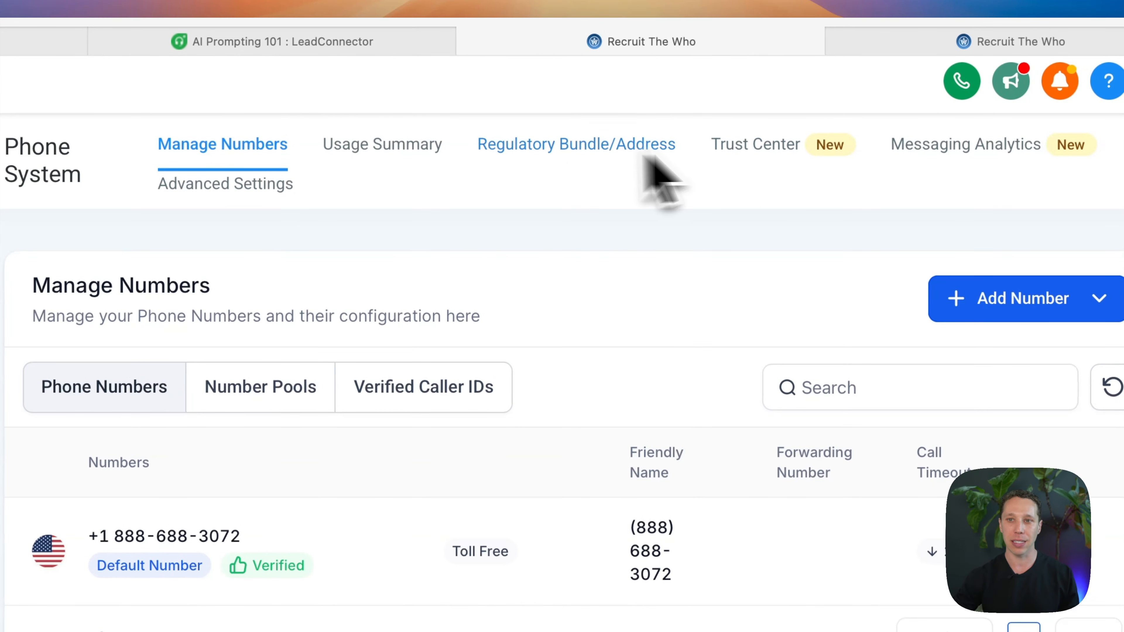
Step: Leave the settings for the Automation area and bring up the Inbound Call workflow in its builder
click(910, 48)
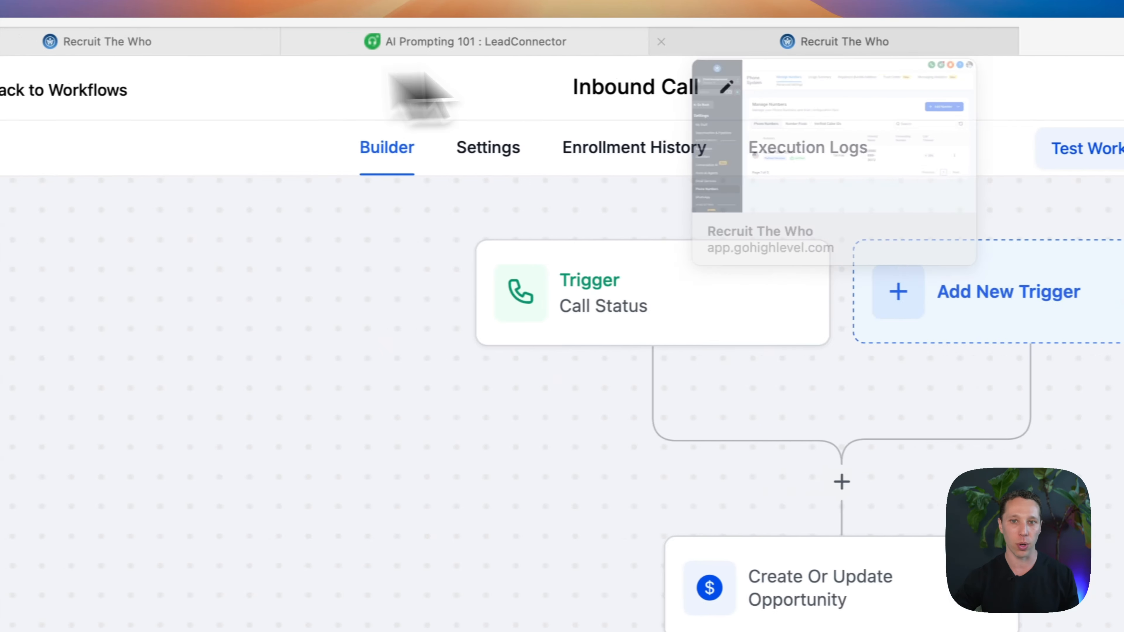
click(788, 55)
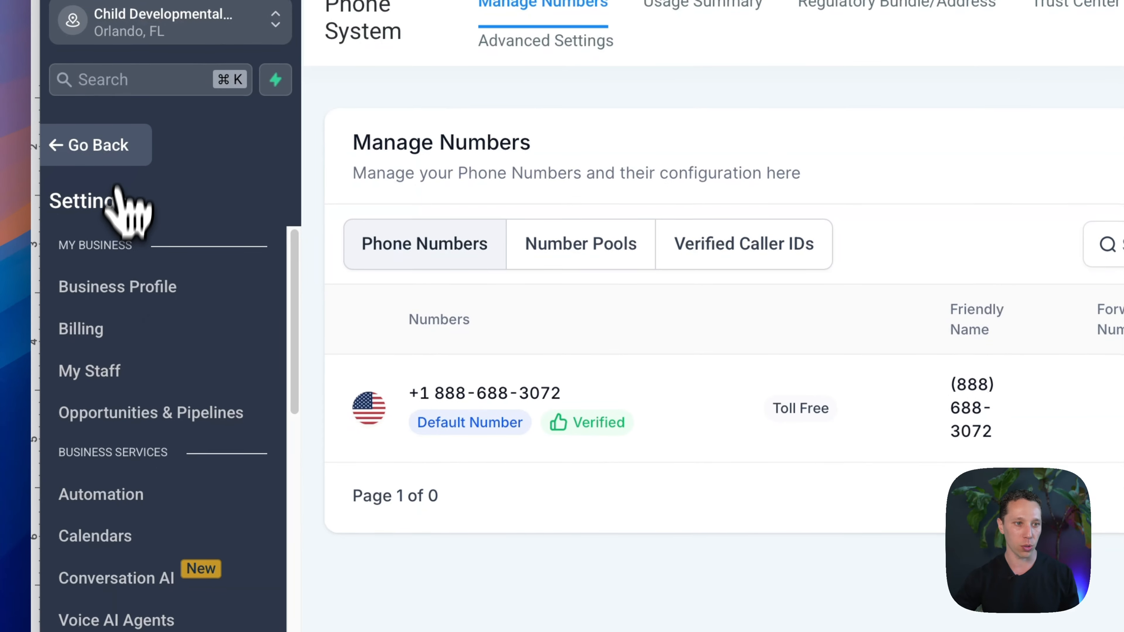
click(115, 150)
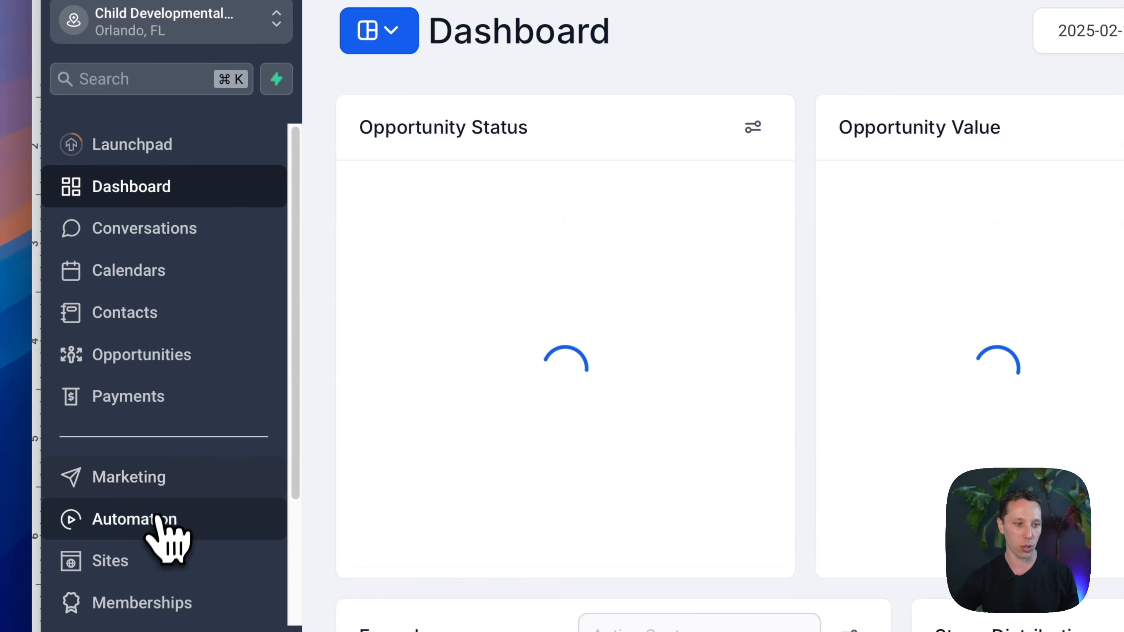
click(158, 519)
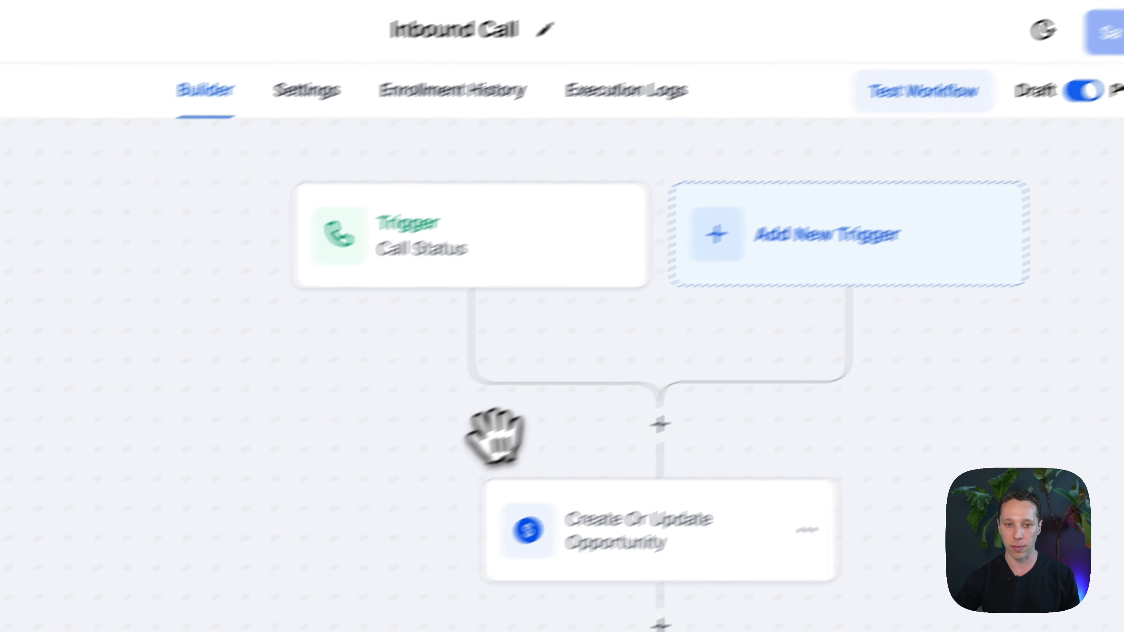
Step: Examine the Call Status trigger's type, name and call direction filter, and close its configuration
drag(316, 494, 156, 455)
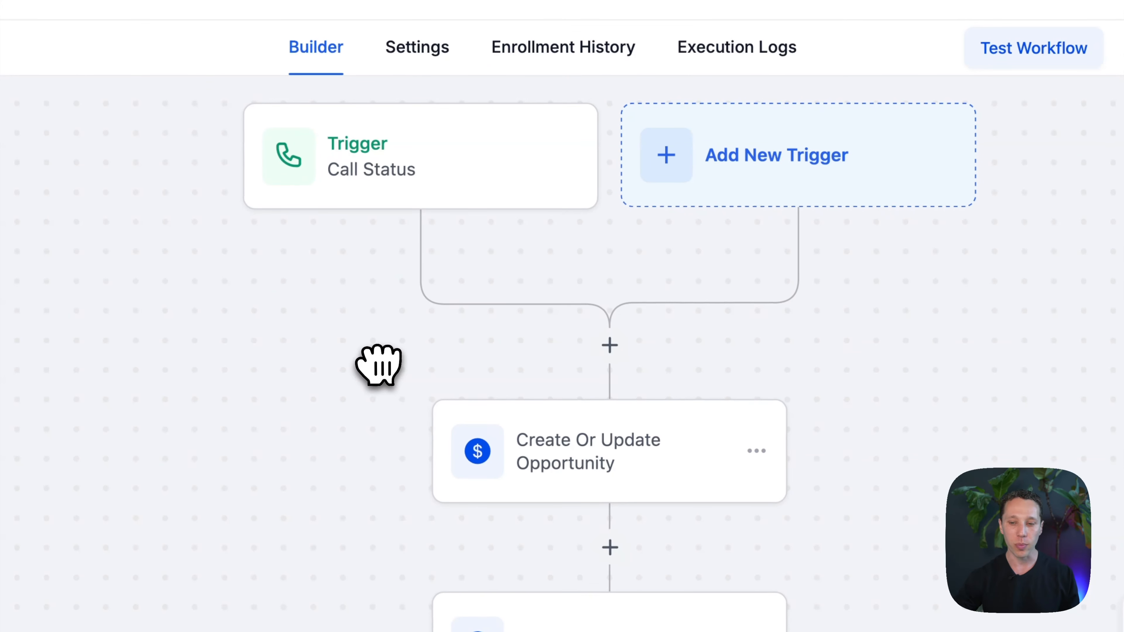
click(394, 186)
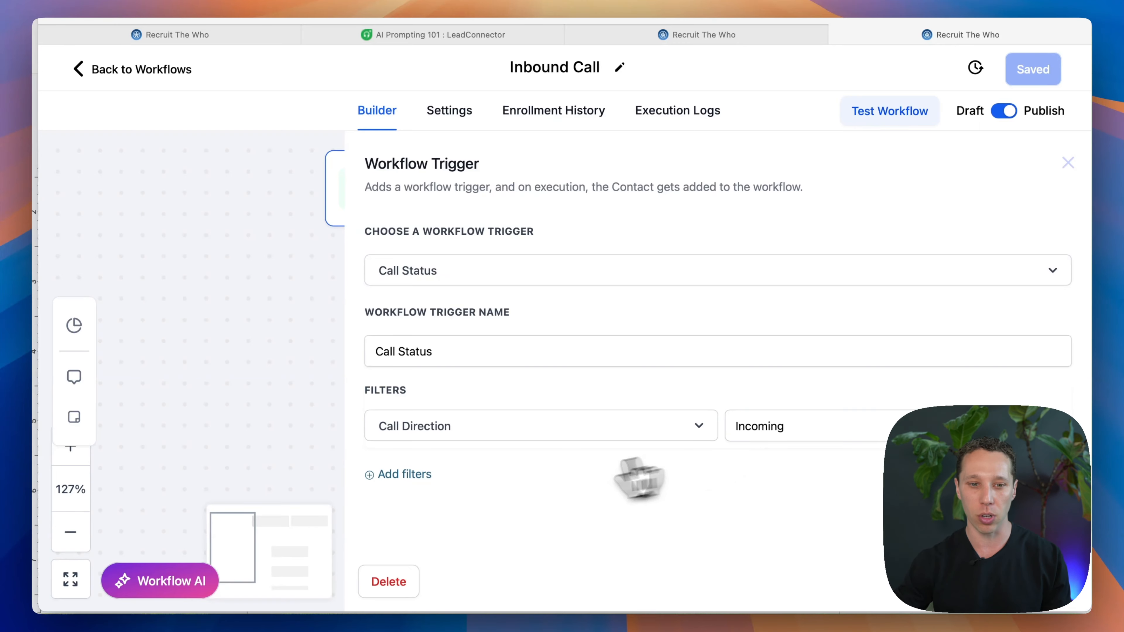
click(1066, 163)
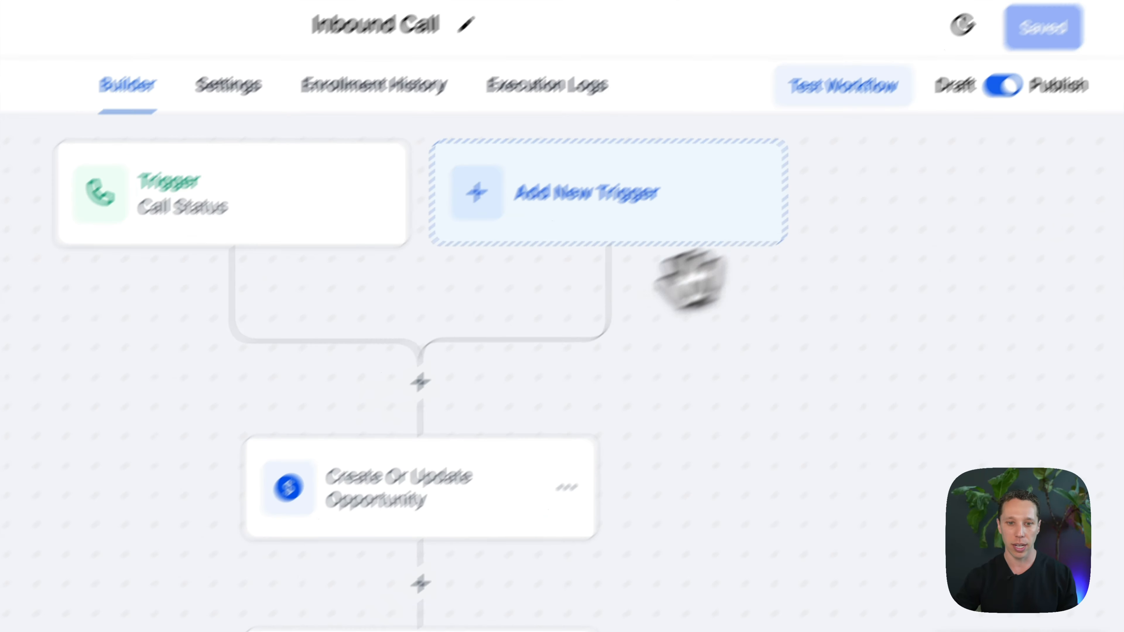
Step: Review the Create Or Update Opportunity action's pipeline, stage, opportunity name and source, and close its configuration
click(423, 489)
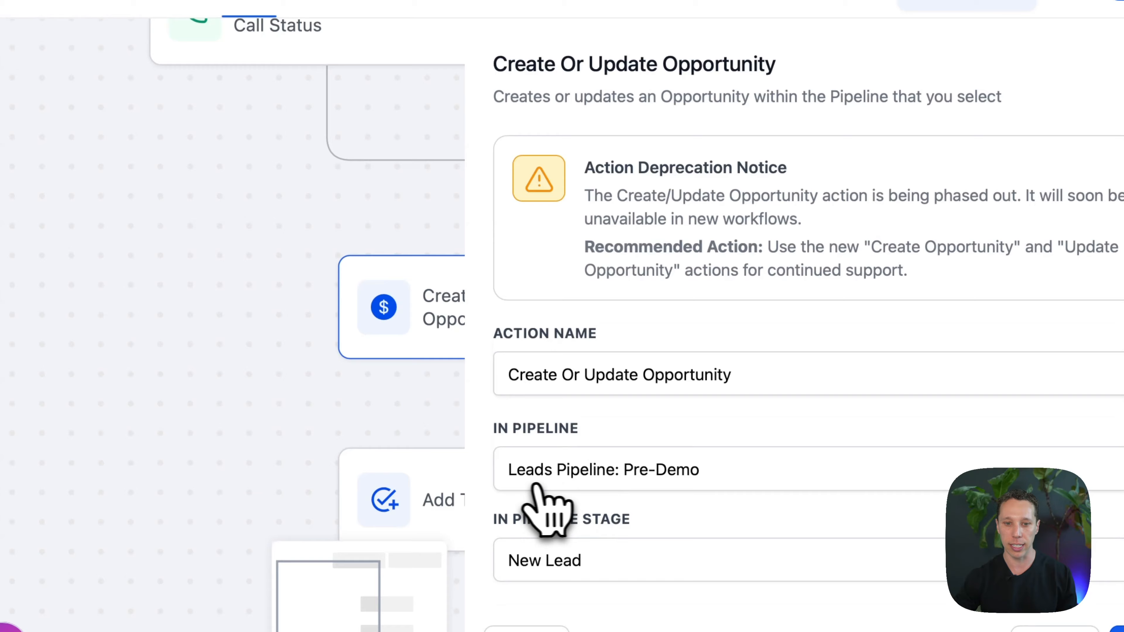
scroll(535, 487, down, 3)
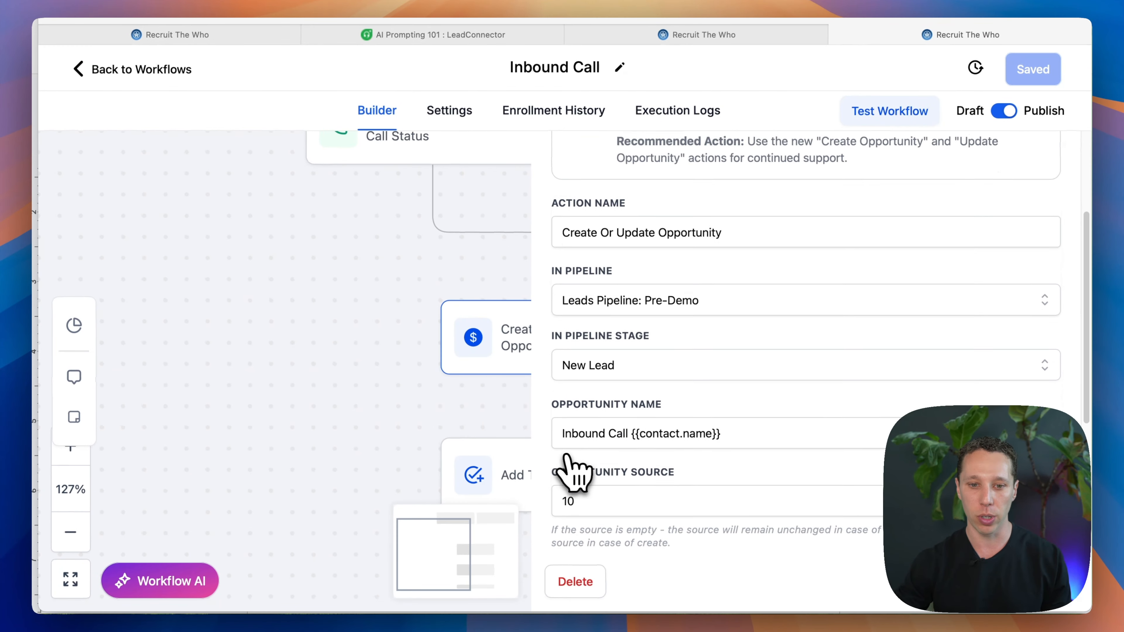
scroll(588, 475, down, 6)
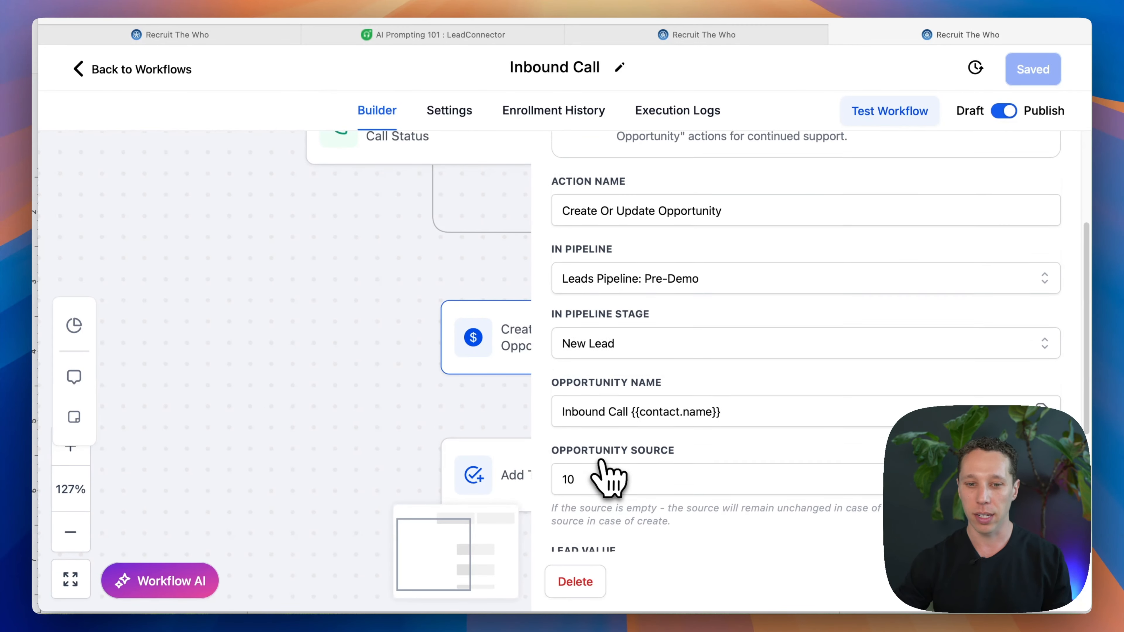
scroll(1009, 218, up, 9)
click(1055, 159)
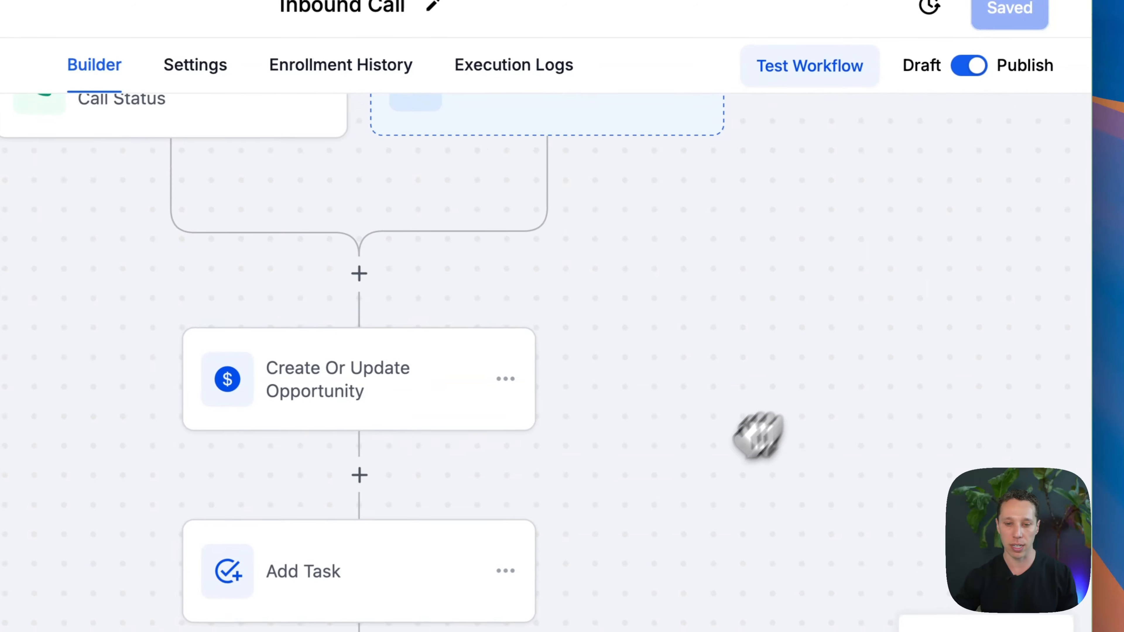
Step: Review the Add Task action's title, description, assignee and due time, and close its configuration
scroll(752, 376, down, 4)
click(353, 433)
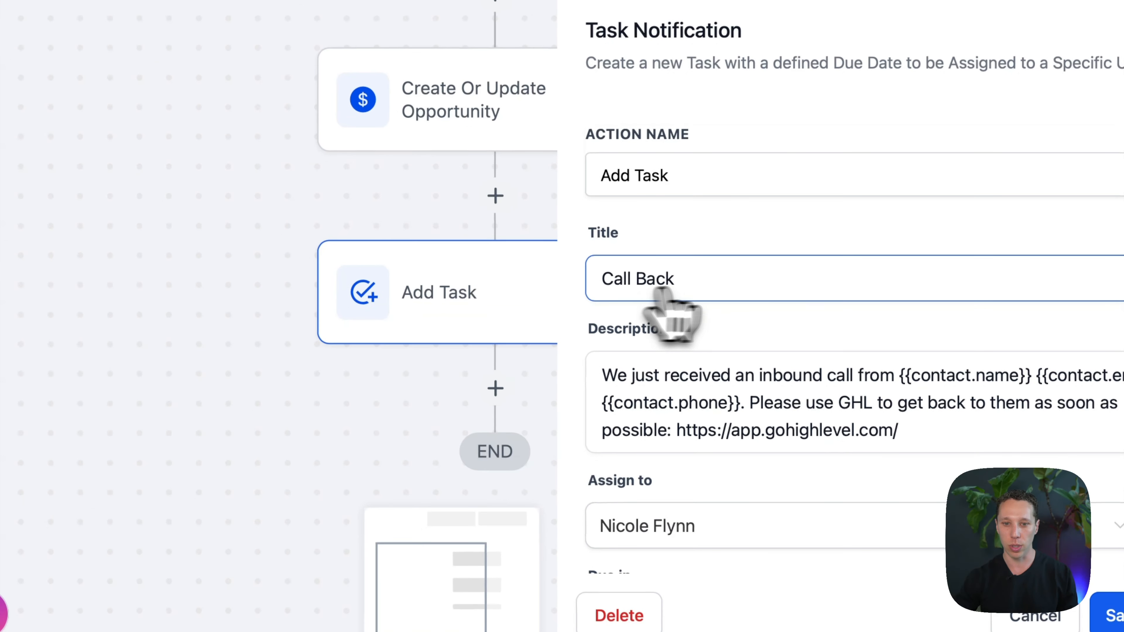
scroll(740, 323, down, 3)
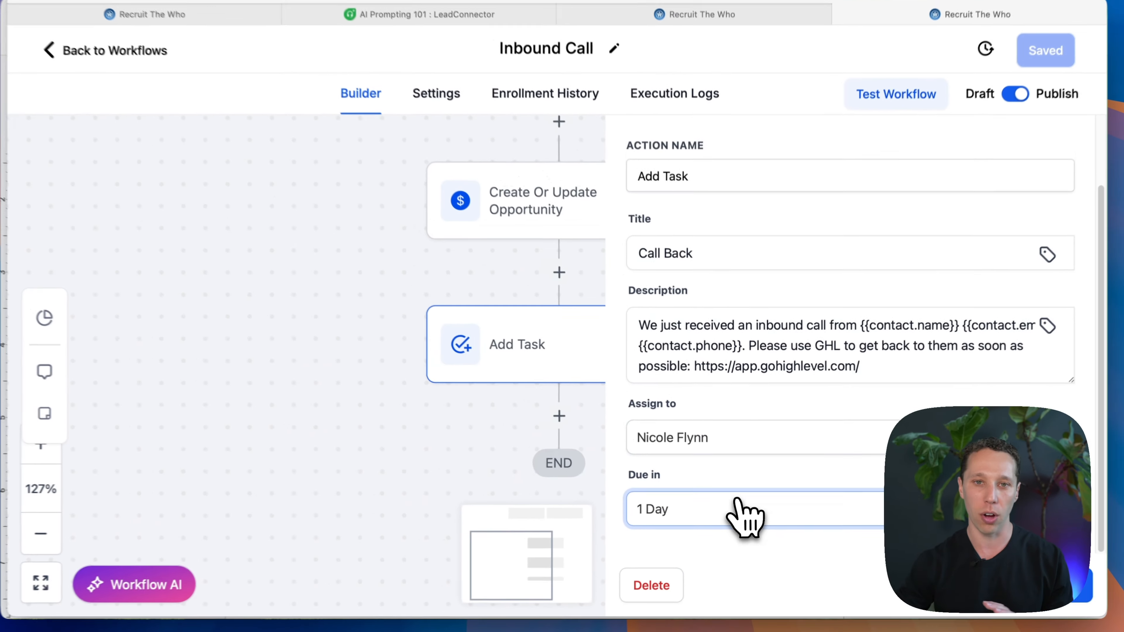
scroll(749, 496, up, 3)
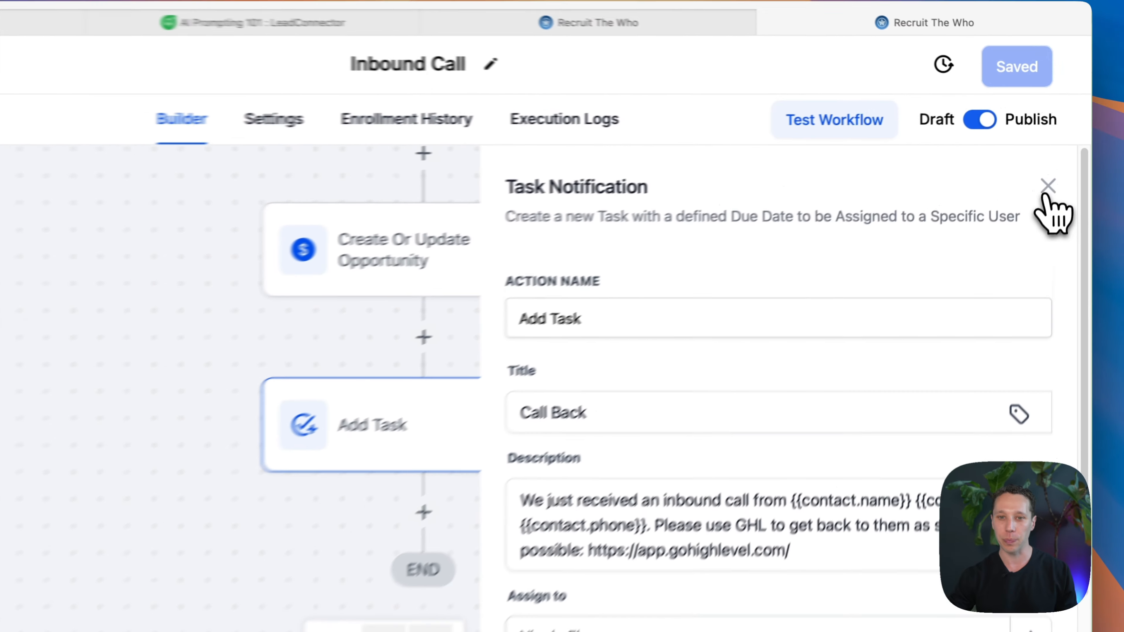
click(1057, 163)
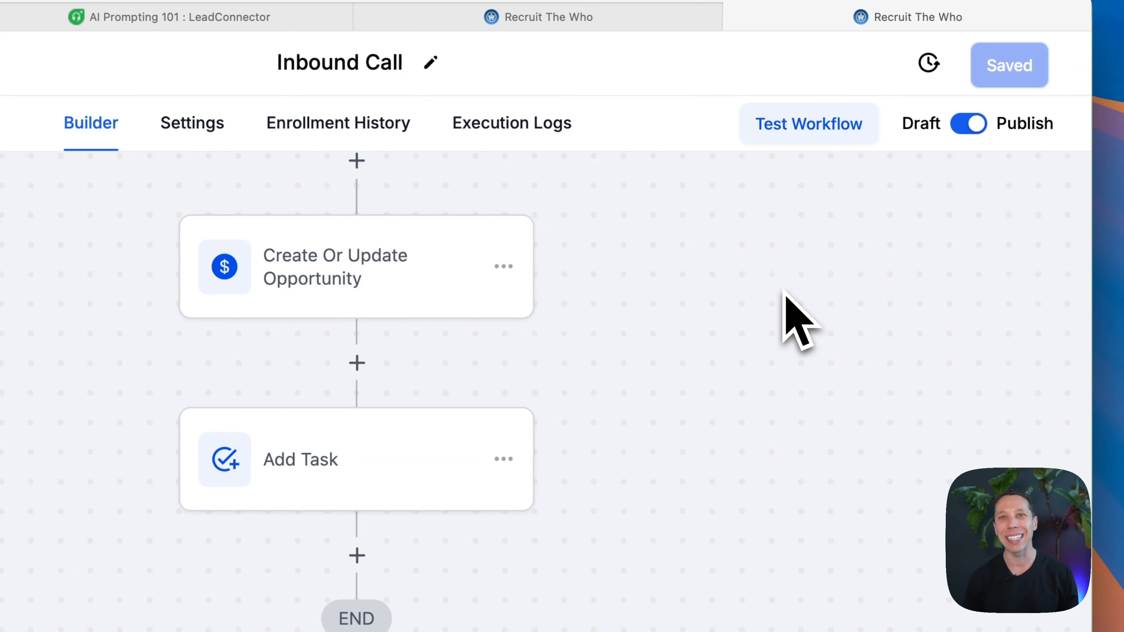